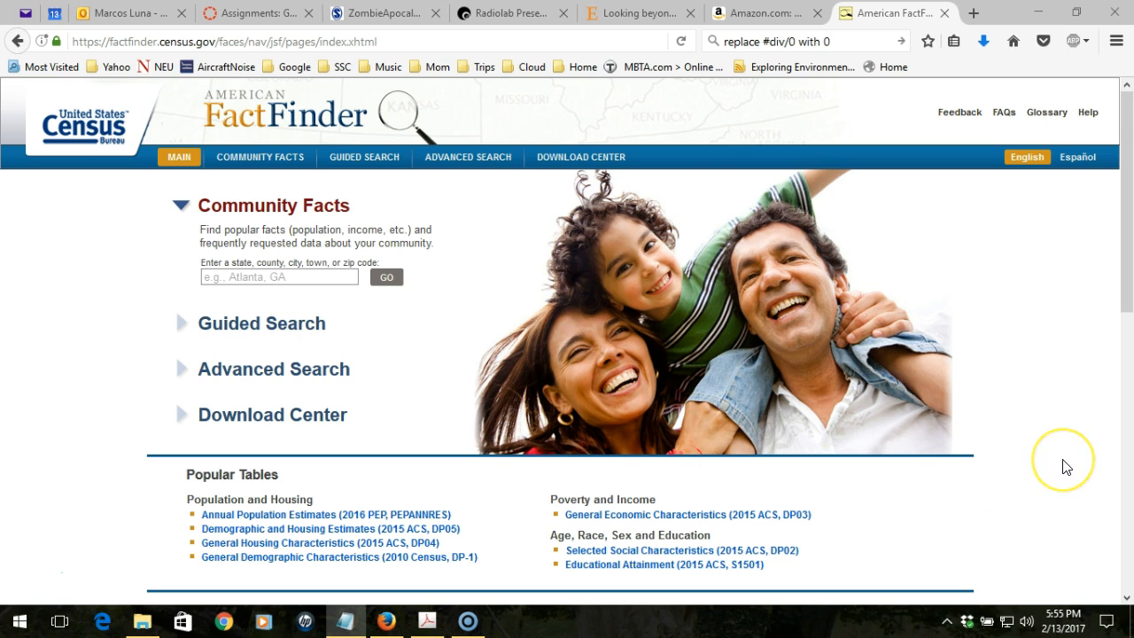
# In the Download Center, add the American Community Survey's 2015 ACS 5-year estimates to the selections and continue to the geographies
pyautogui.click(596, 161)
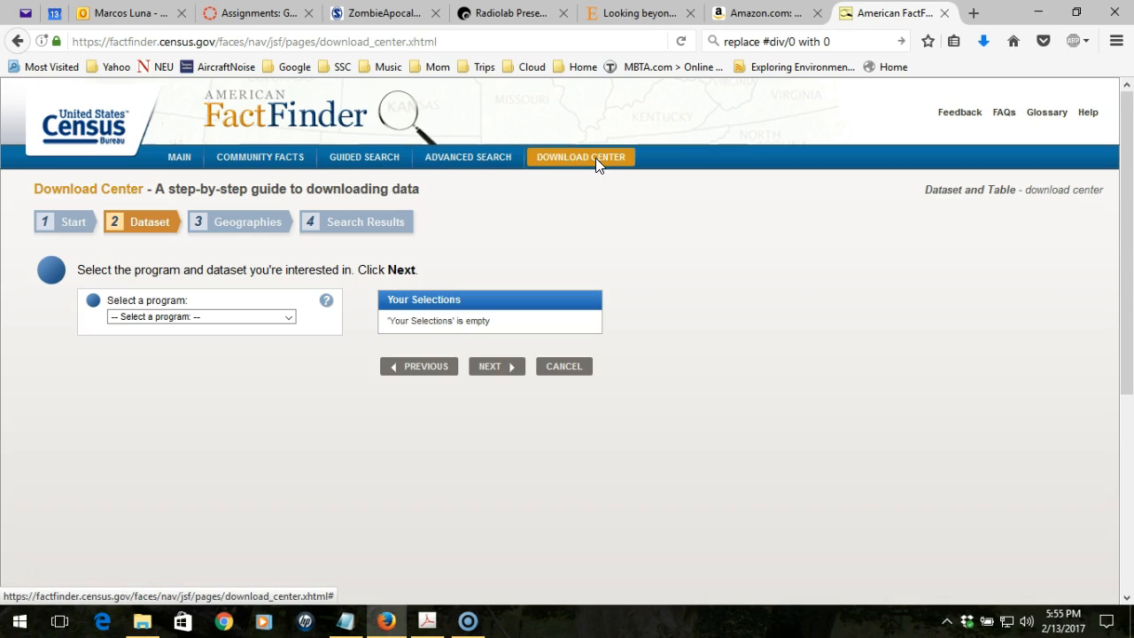
pyautogui.click(292, 316)
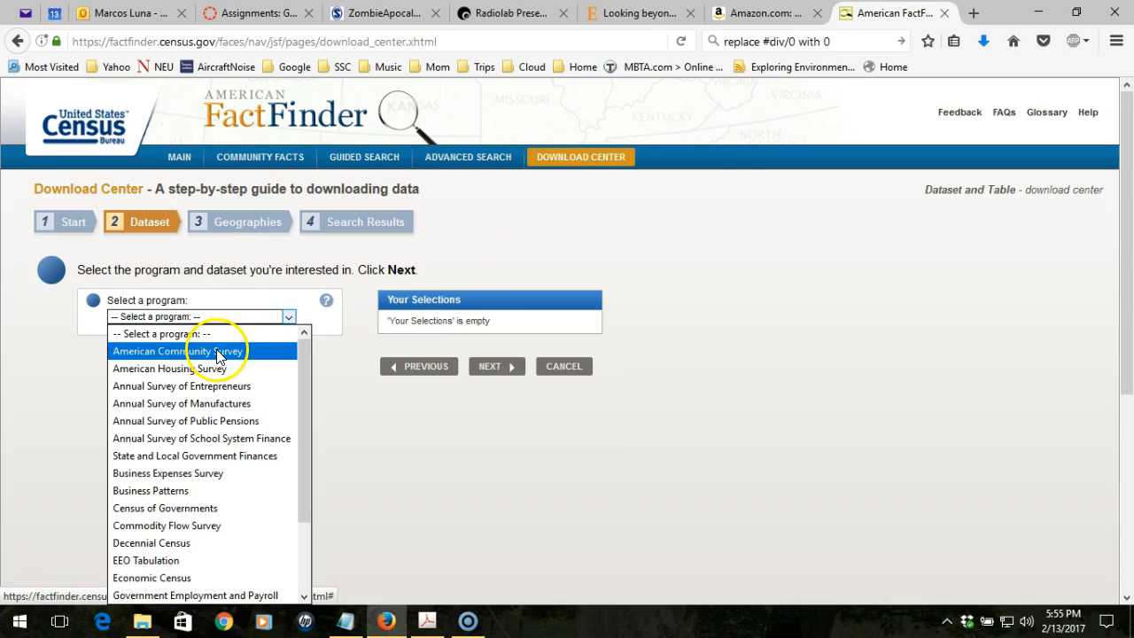
pyautogui.click(217, 350)
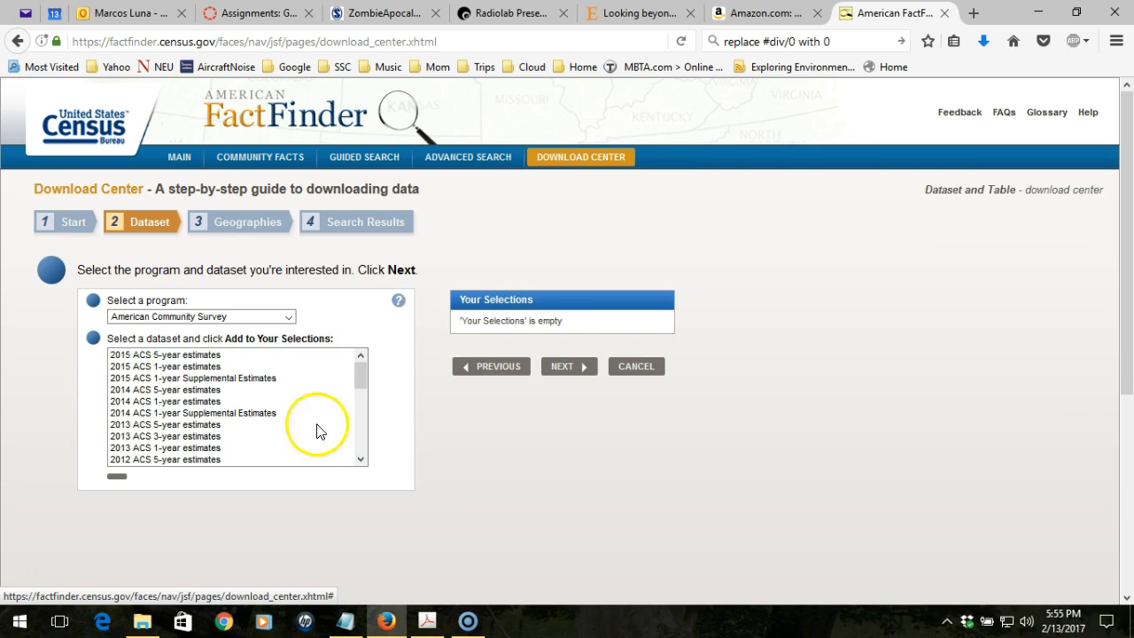
pyautogui.click(188, 355)
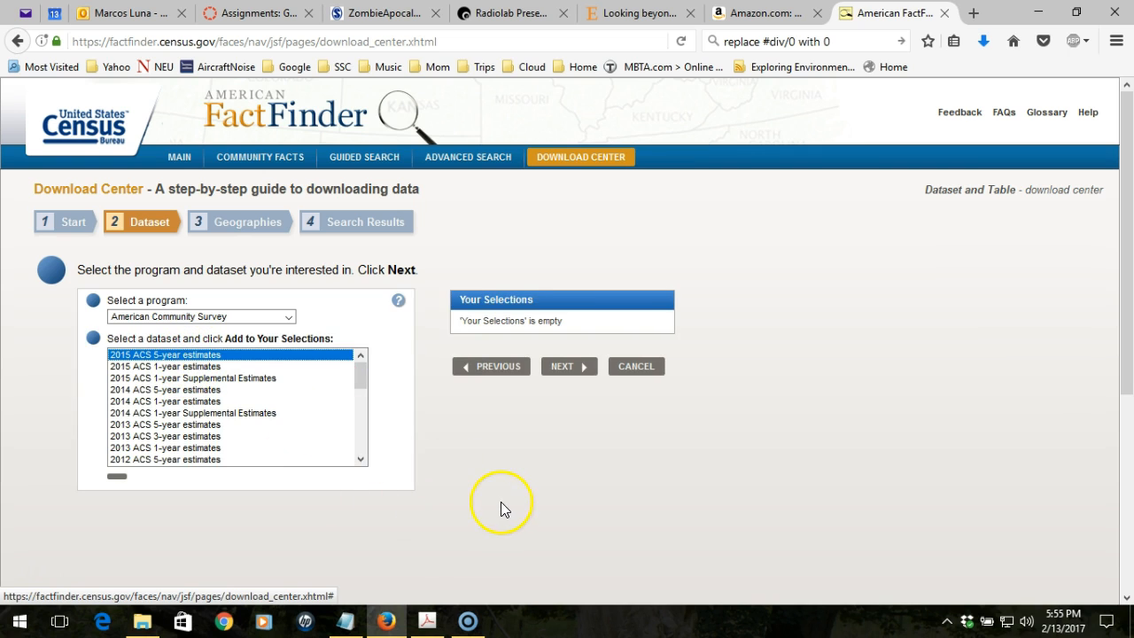
pyautogui.click(120, 479)
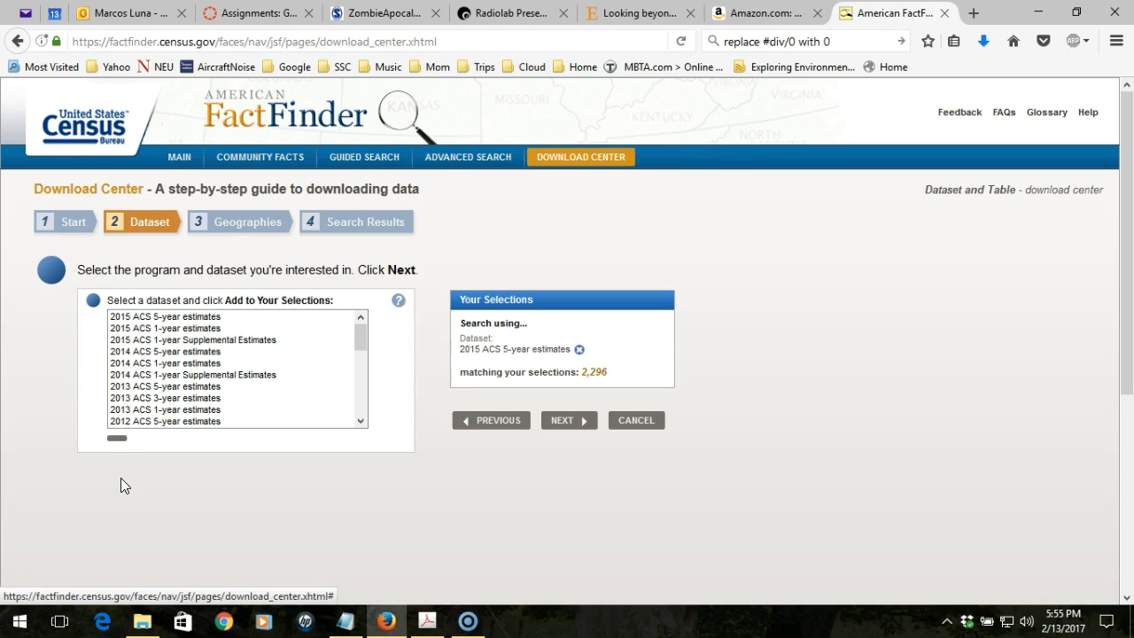
pyautogui.click(575, 424)
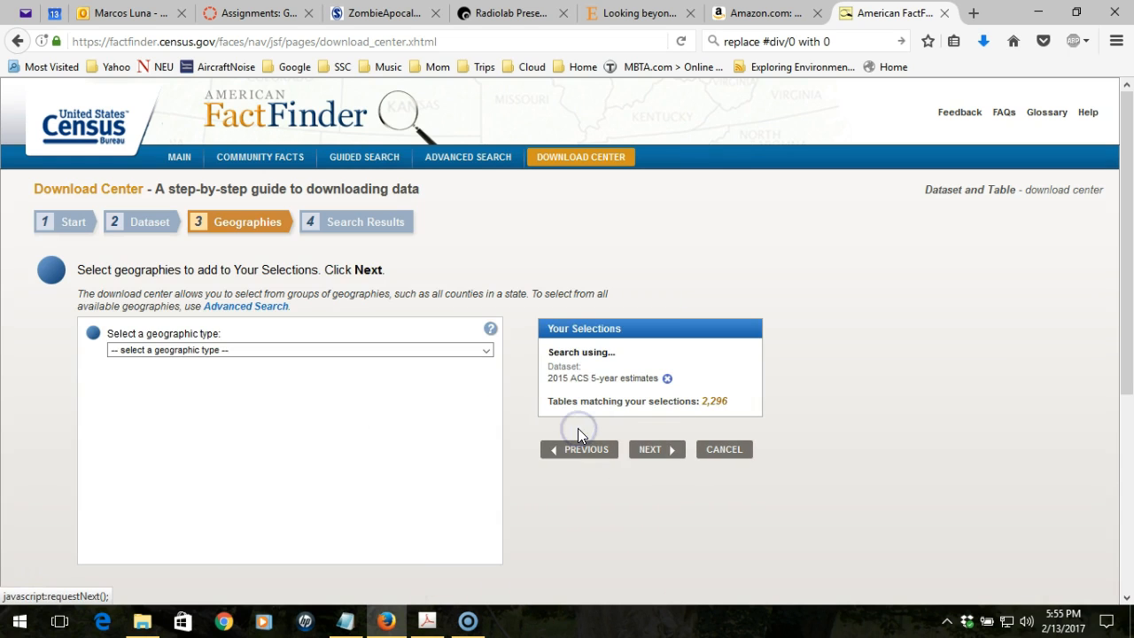
# Add all Block Groups (150) within Essex County, Massachusetts to the selections and continue to the search results
pyautogui.click(487, 350)
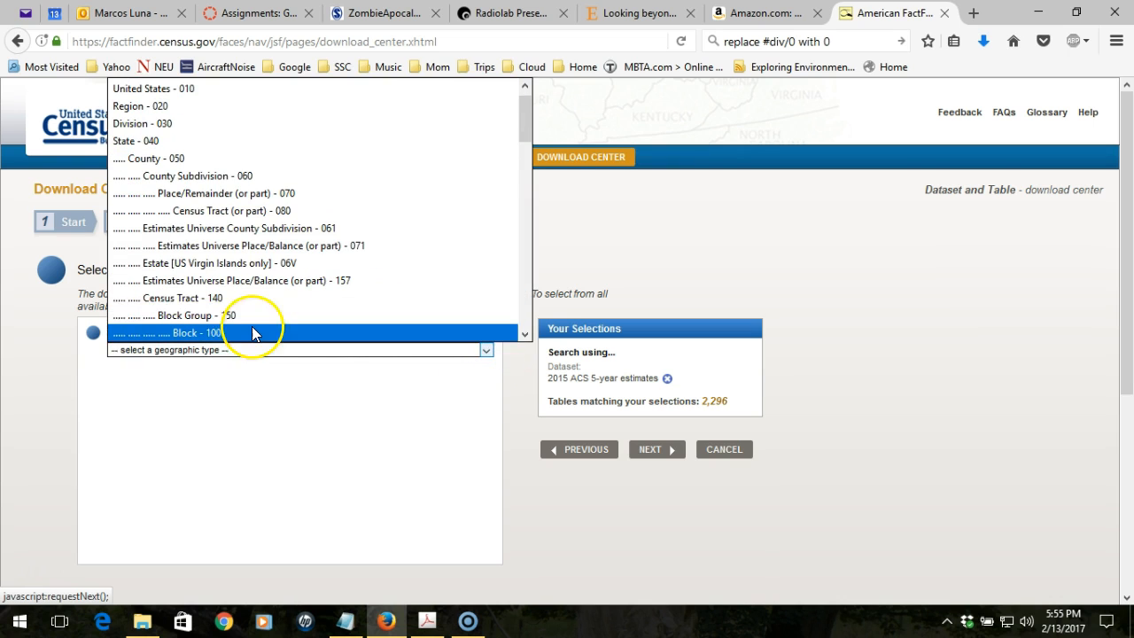
pyautogui.click(240, 316)
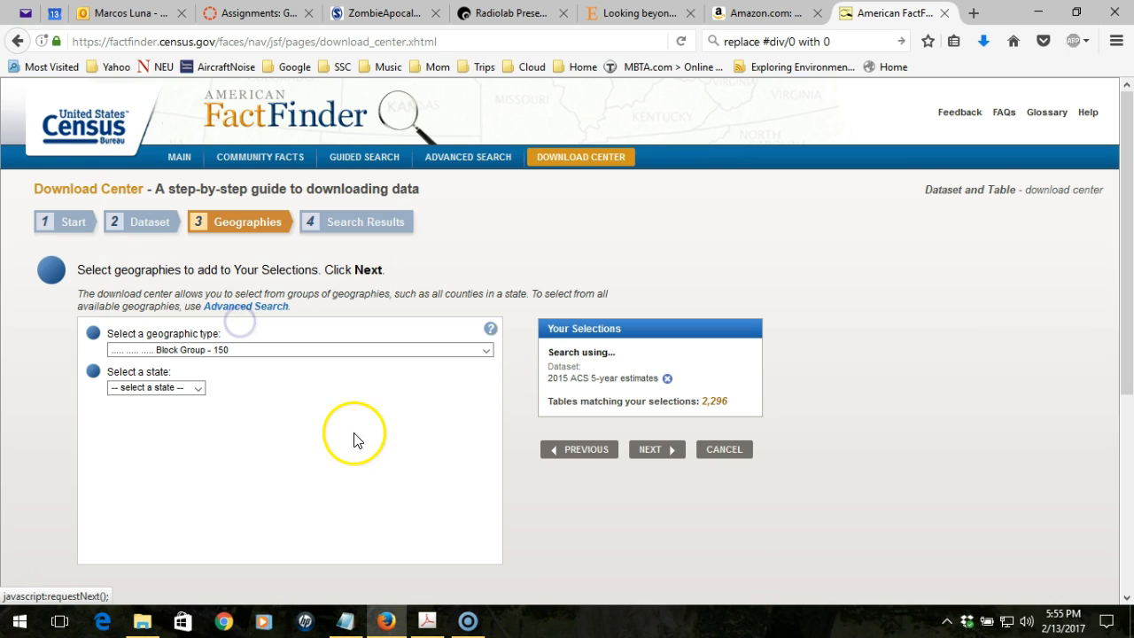
pyautogui.click(197, 388)
pyautogui.scroll(-3, 177, 332)
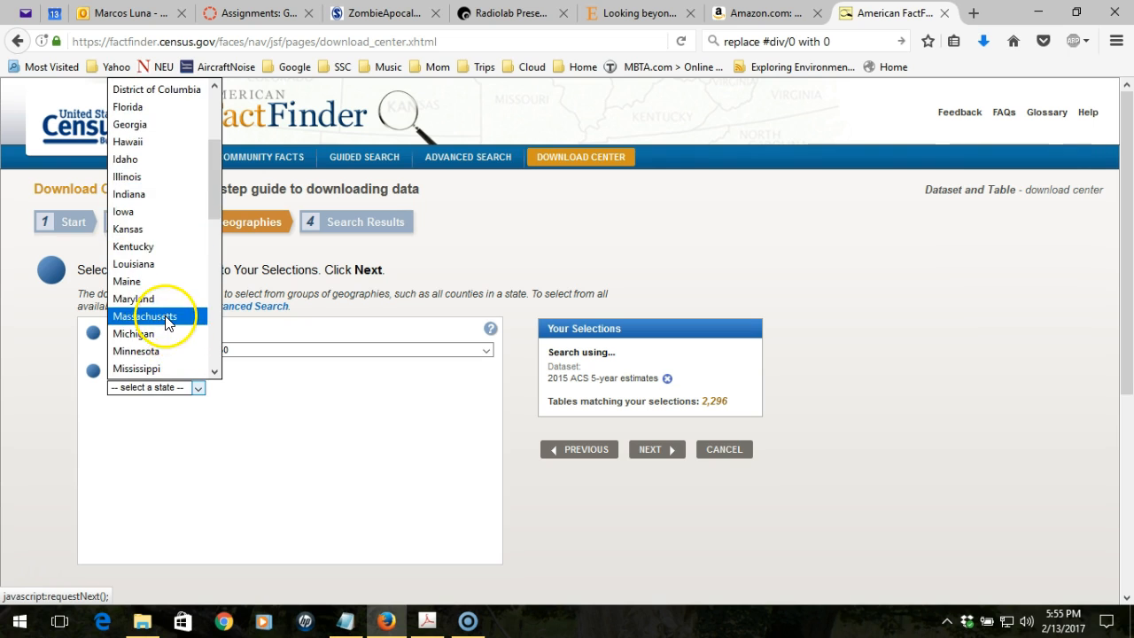
pyautogui.click(168, 316)
pyautogui.click(201, 425)
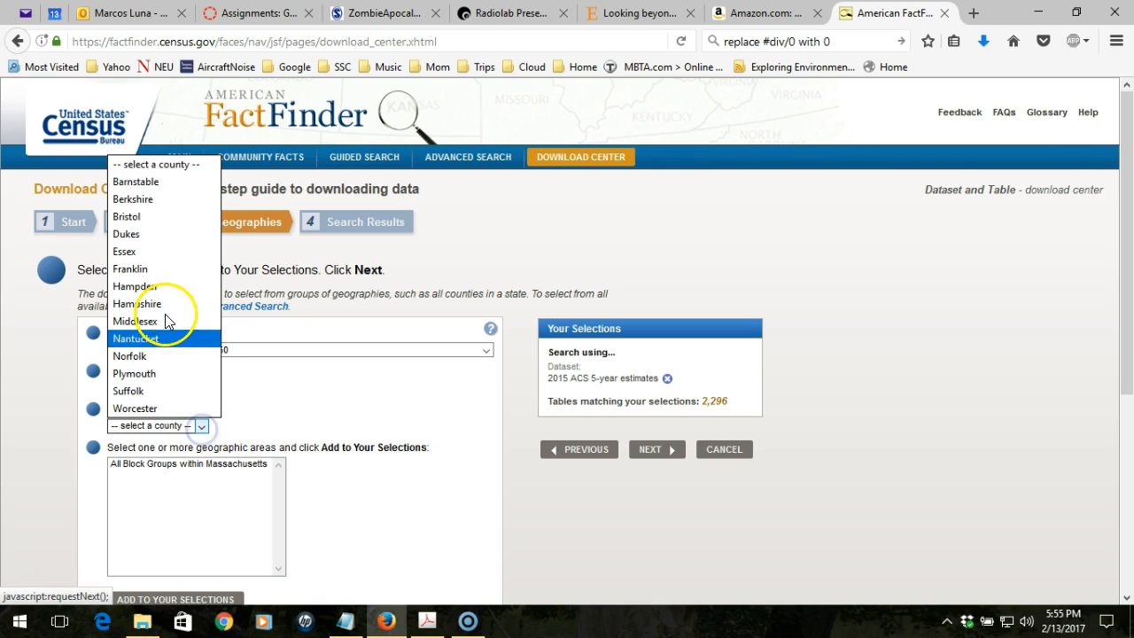
pyautogui.click(155, 253)
pyautogui.click(283, 464)
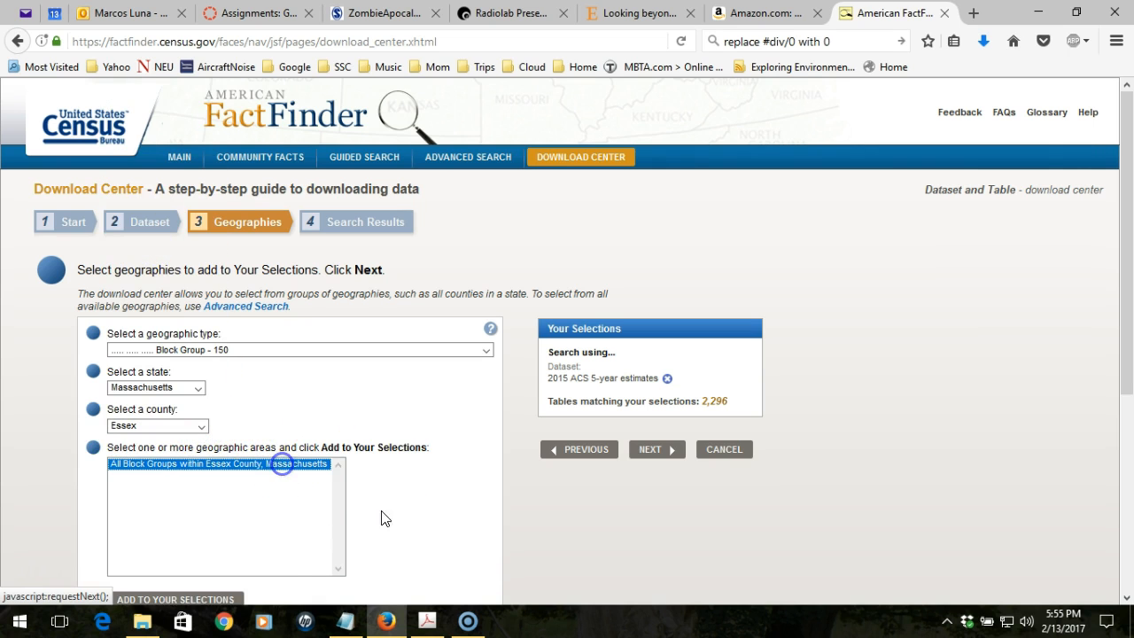
pyautogui.click(227, 600)
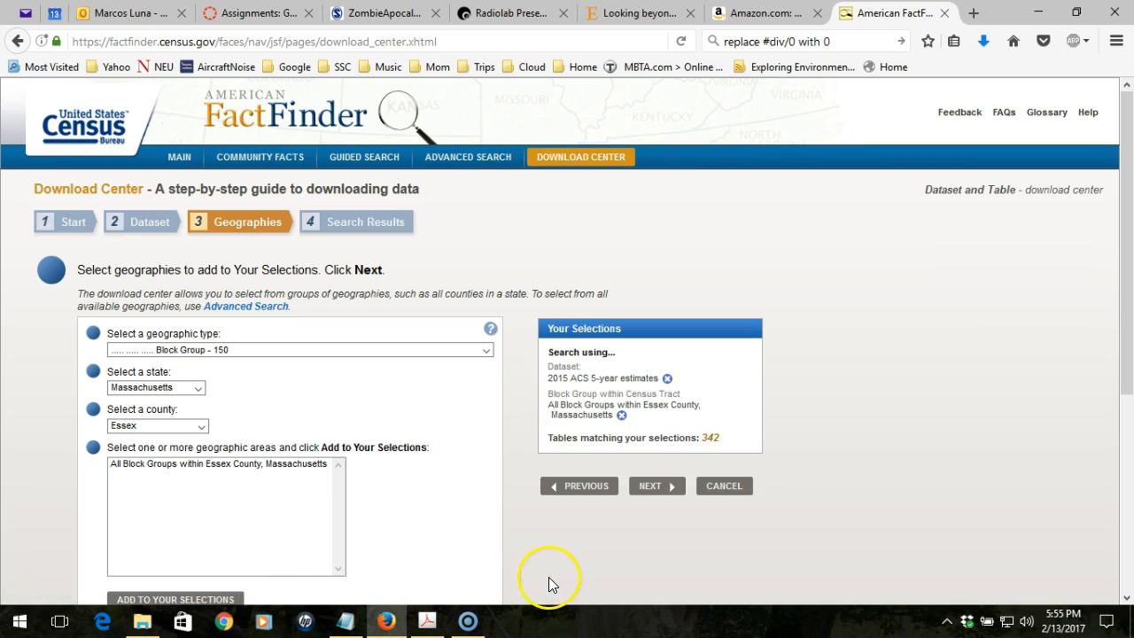
pyautogui.click(651, 490)
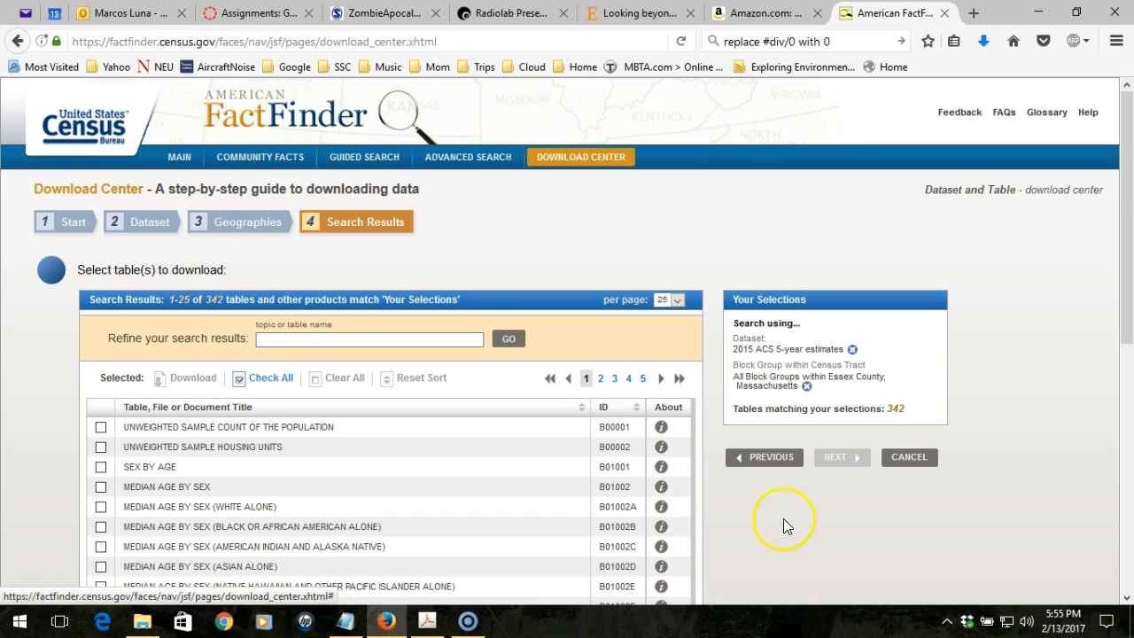
# Refine the search results to table B25070, Gross Rent as a Percentage of Household Income in the Past 12 Months
pyautogui.click(338, 338)
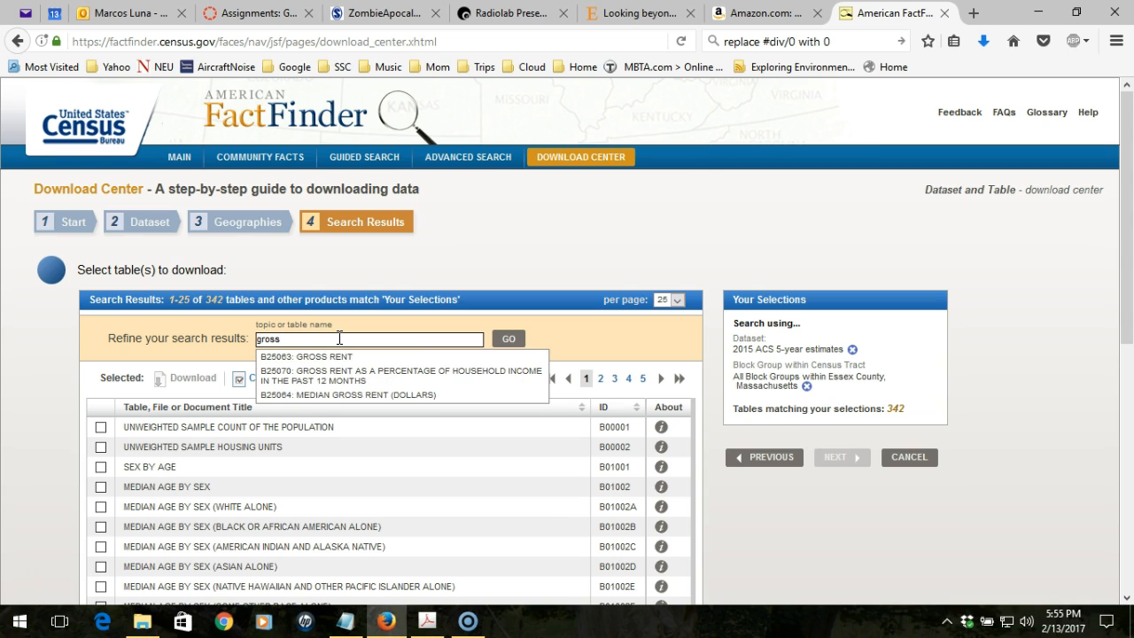
pyautogui.click(340, 379)
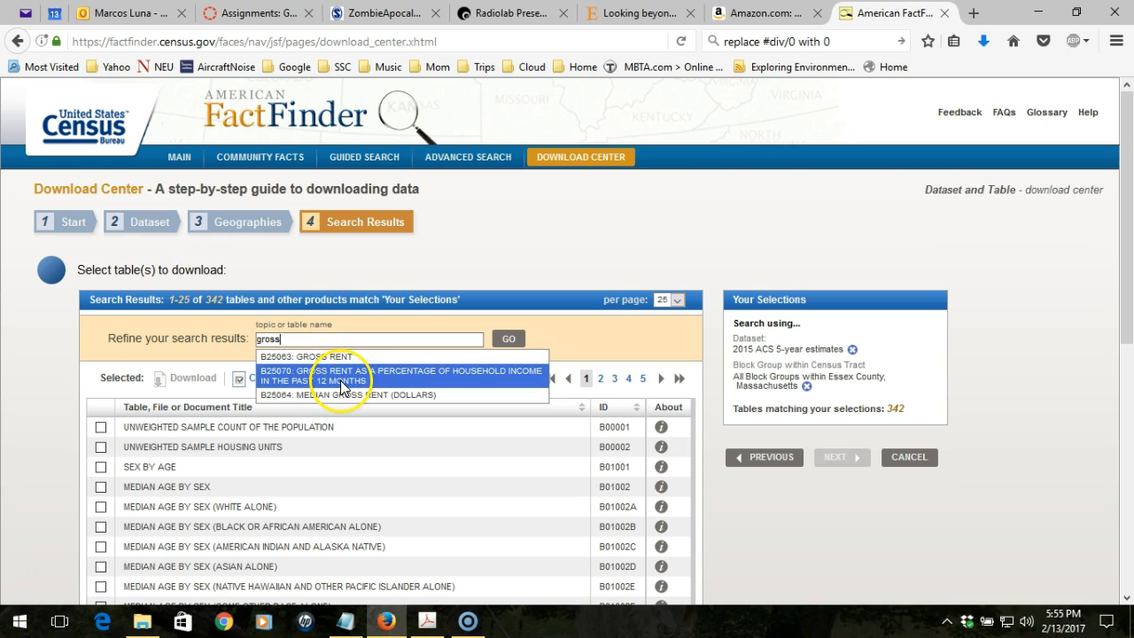
pyautogui.click(342, 376)
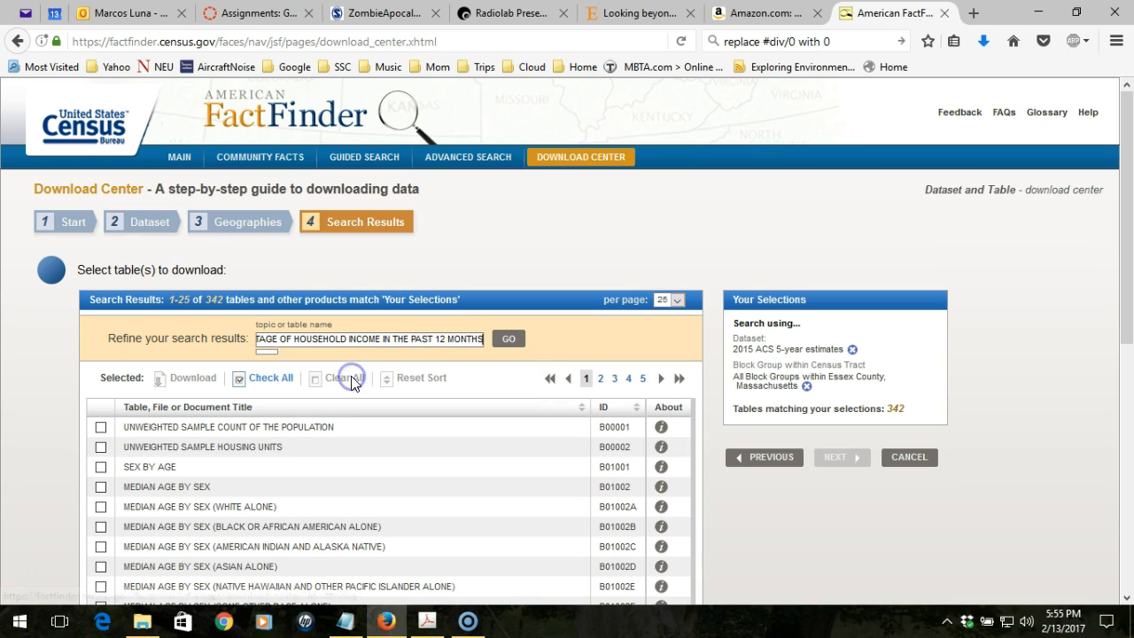
pyautogui.click(508, 338)
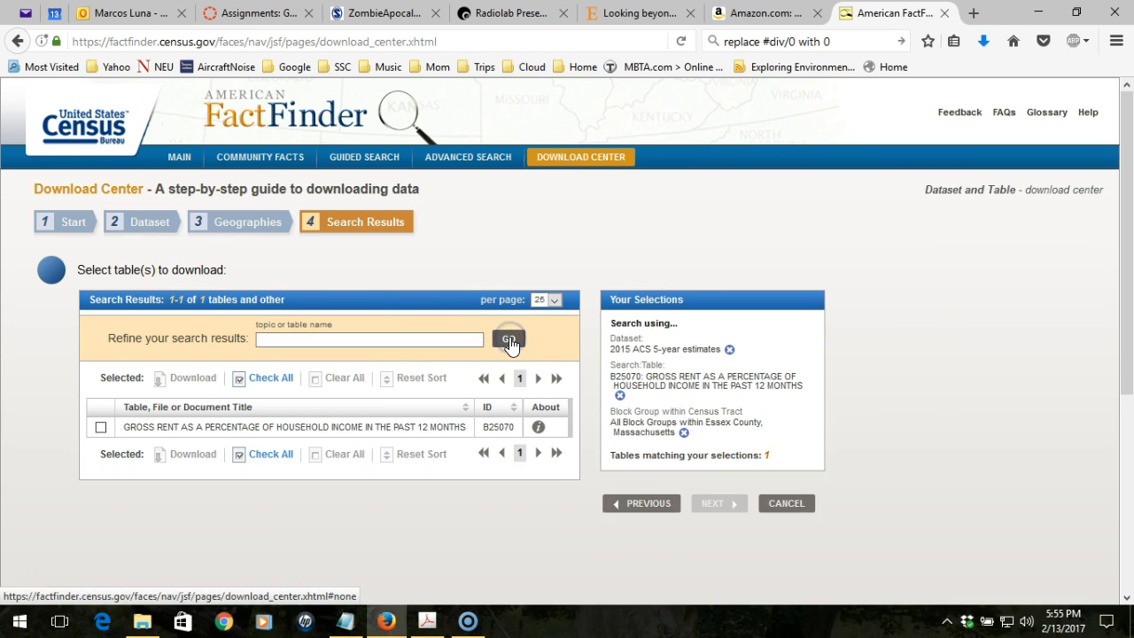
# Review the table description and example layout of B25070, close it and mark the gross rent table for download
pyautogui.click(537, 428)
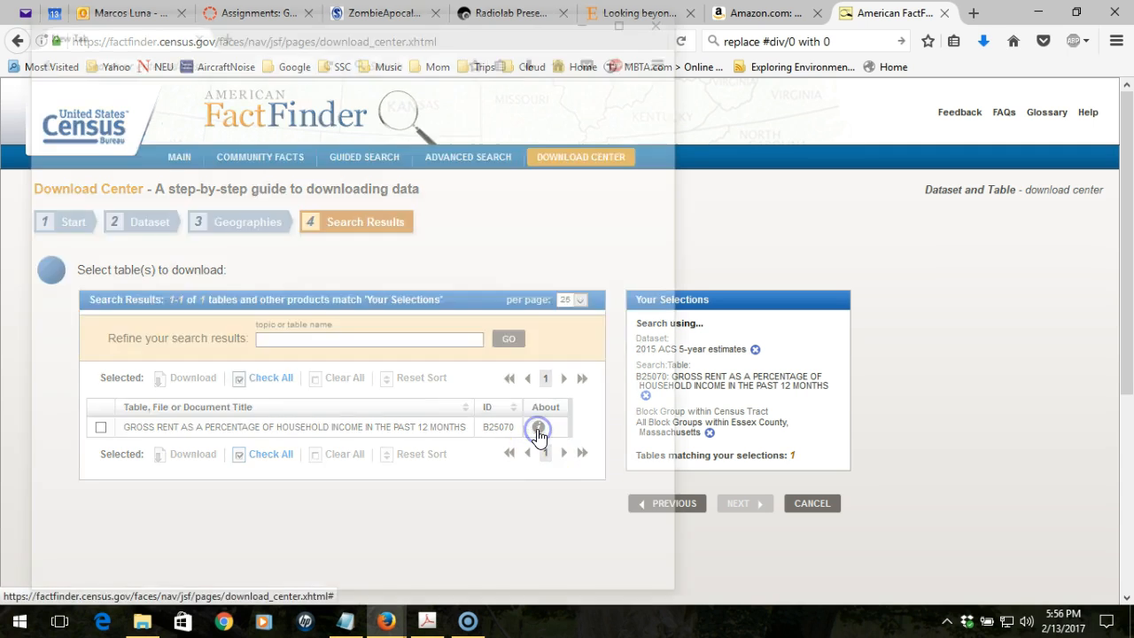
pyautogui.moveTo(674, 310); pyautogui.dragTo(678, 417)
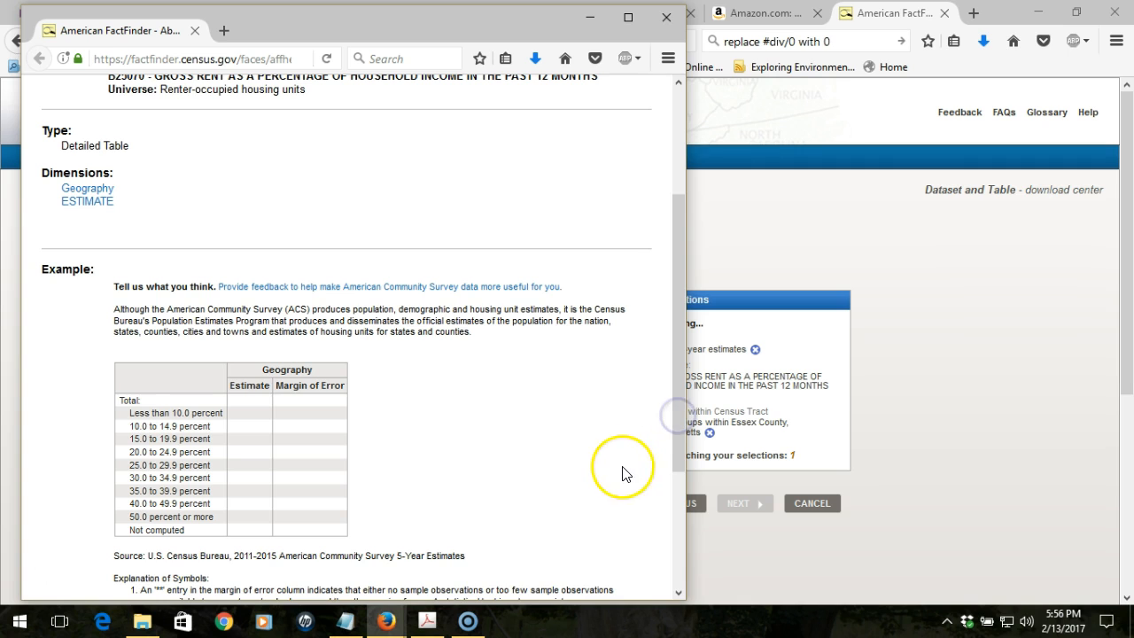
pyautogui.click(258, 418)
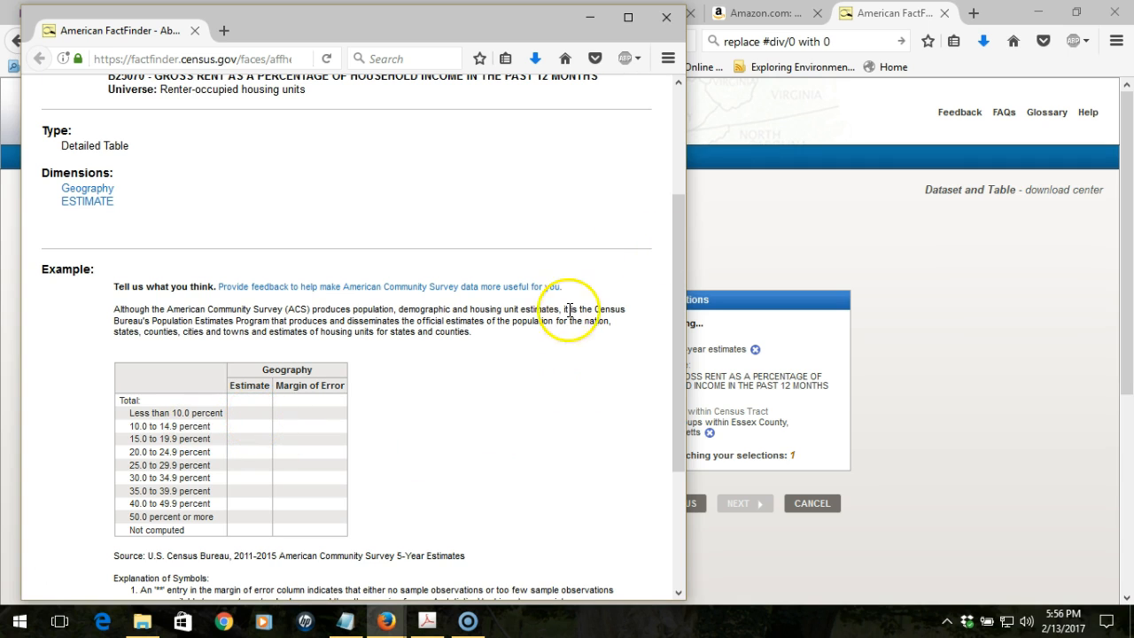
pyautogui.scroll(3, 577, 380)
pyautogui.click(666, 18)
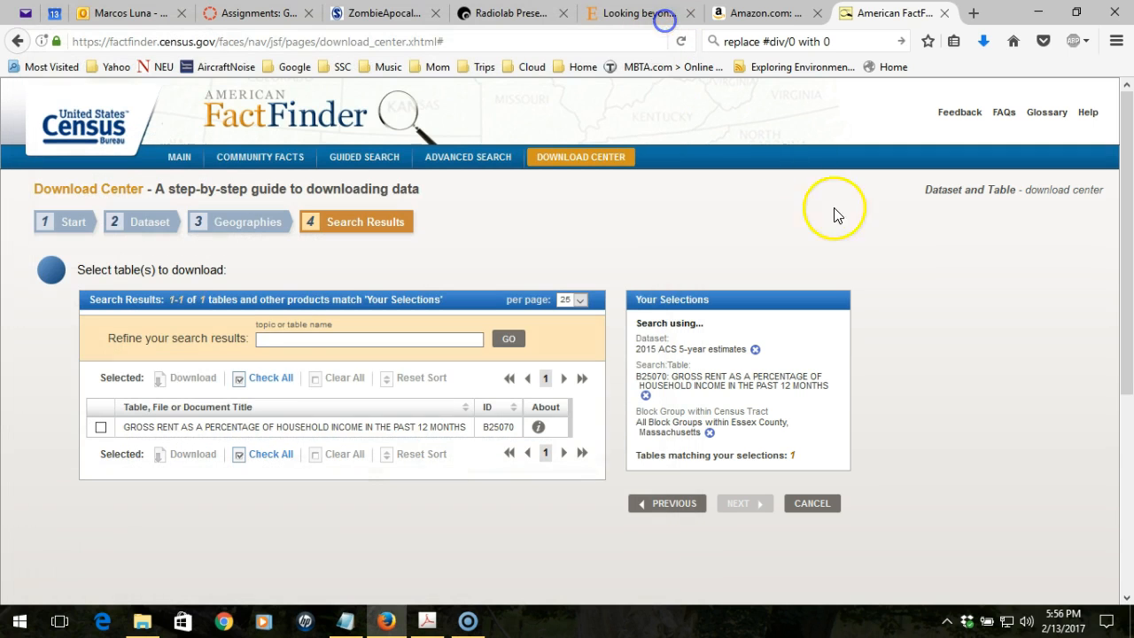
pyautogui.click(101, 428)
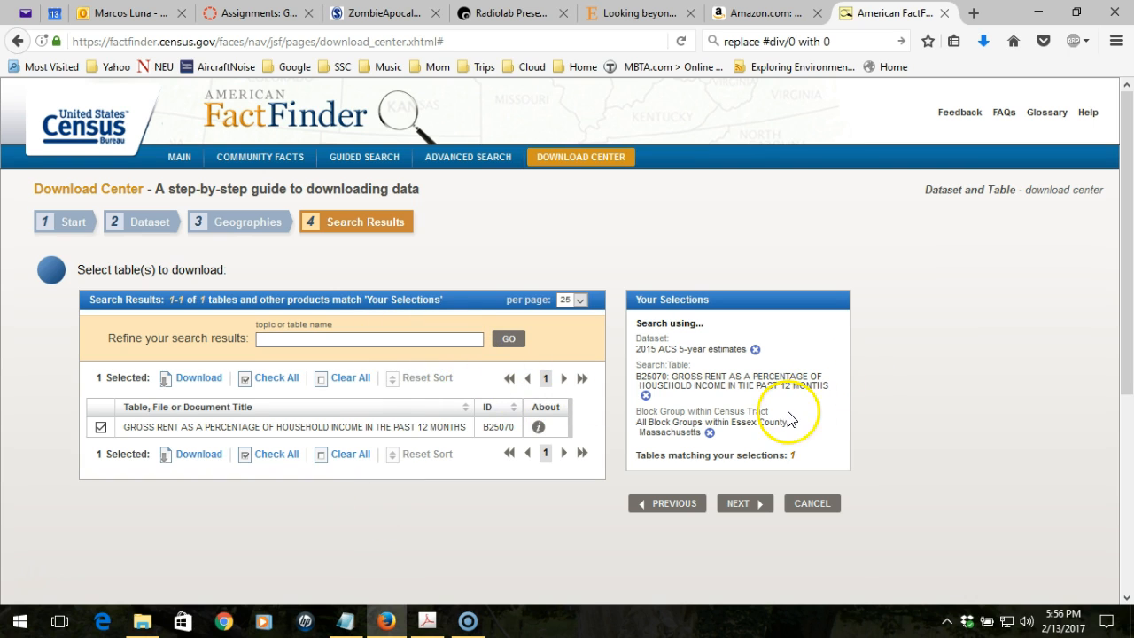
# Replace the B25070 search filter with table B25091, Mortgage Status by Selected Monthly Owner Costs as a Percentage of Household Income
pyautogui.click(646, 397)
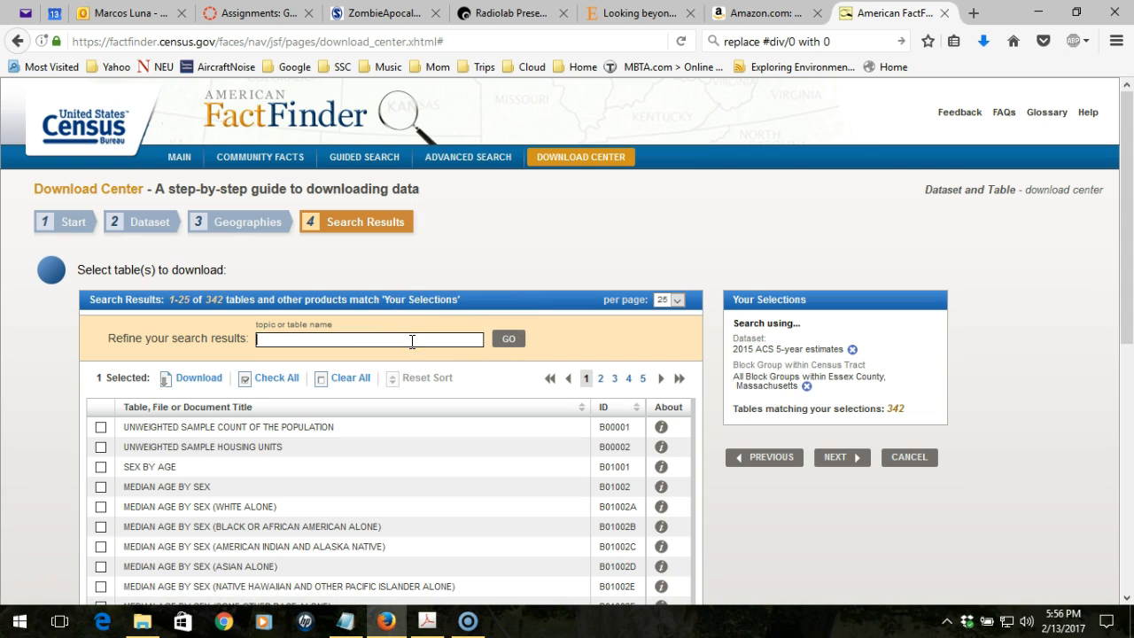
pyautogui.write('me')
pyautogui.write('rtgage')
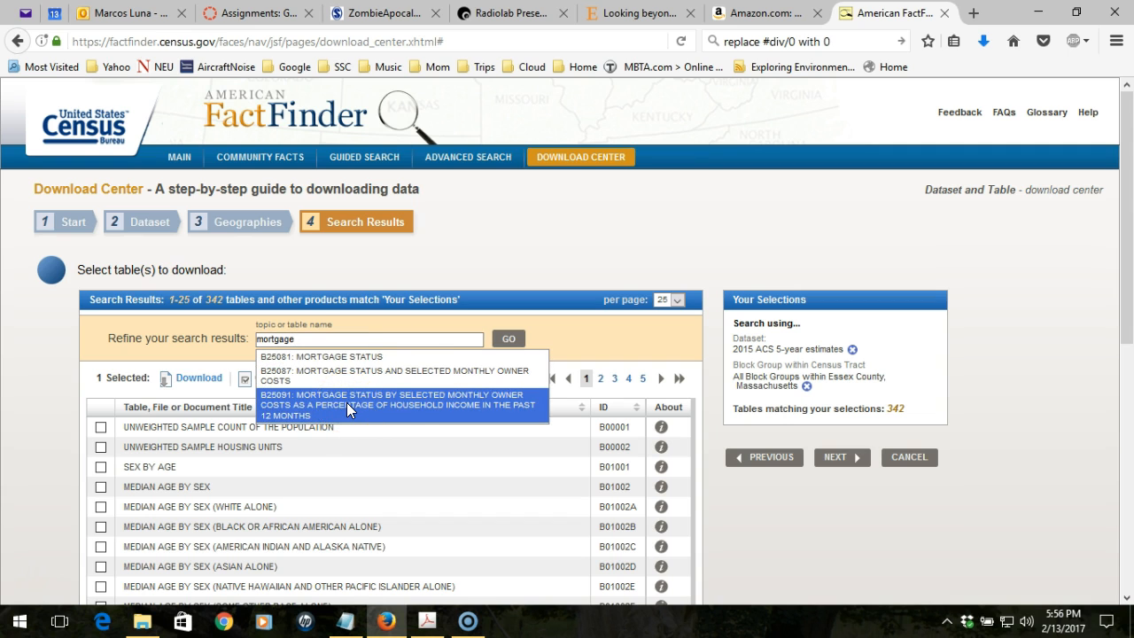
pyautogui.click(401, 407)
pyautogui.click(510, 340)
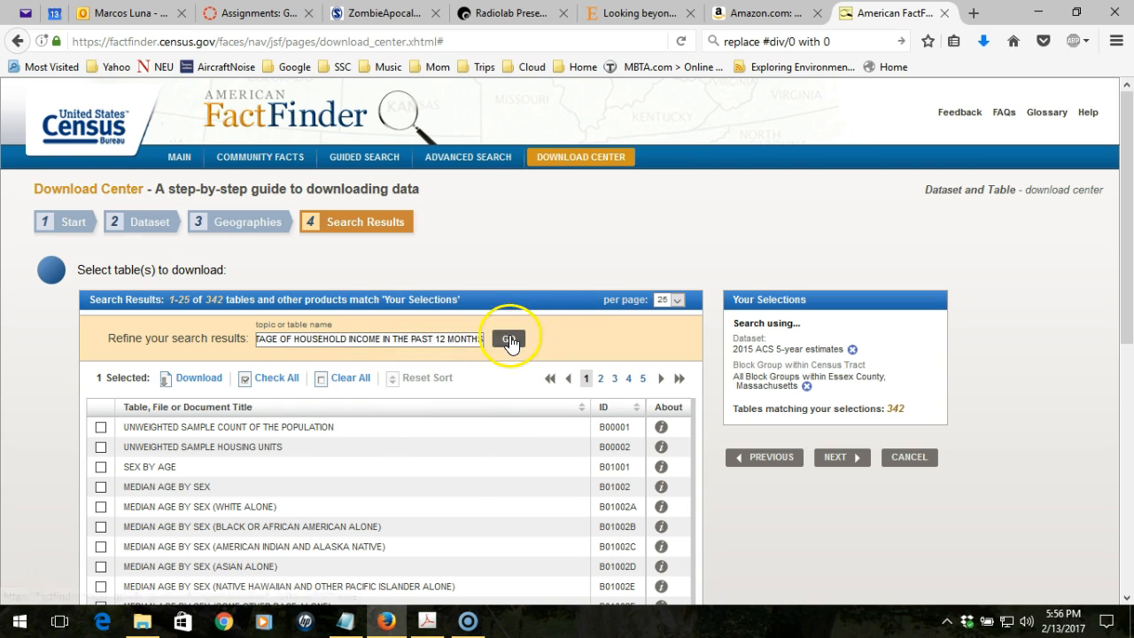
# Review the table description and example layout of B25091, close it and mark the mortgage status table for download
pyautogui.click(661, 435)
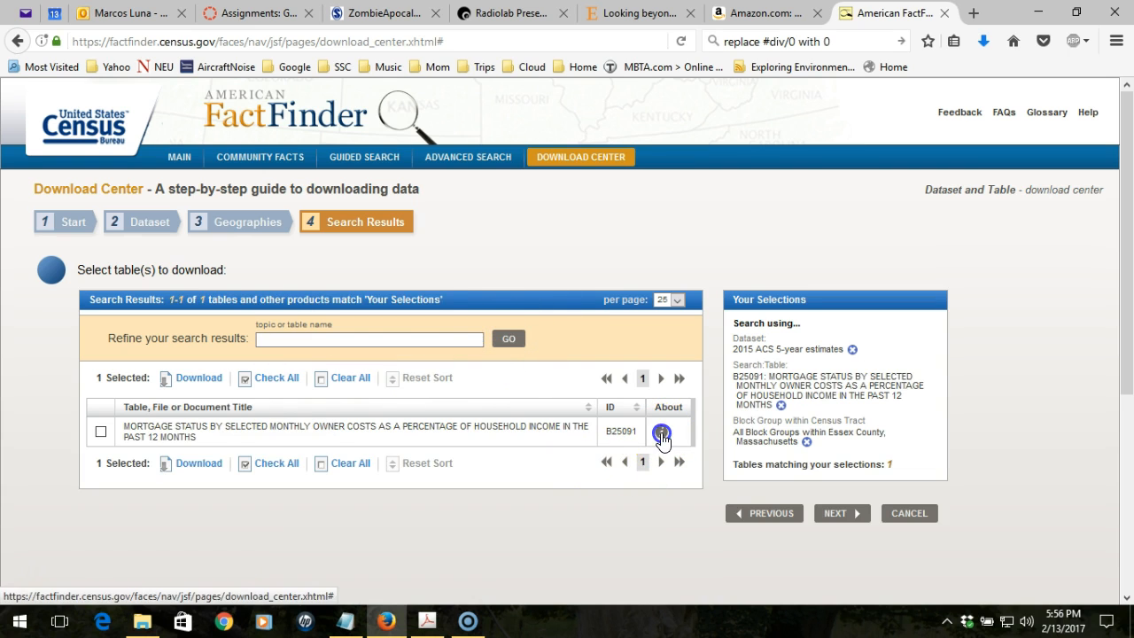
pyautogui.scroll(-5, 567, 398)
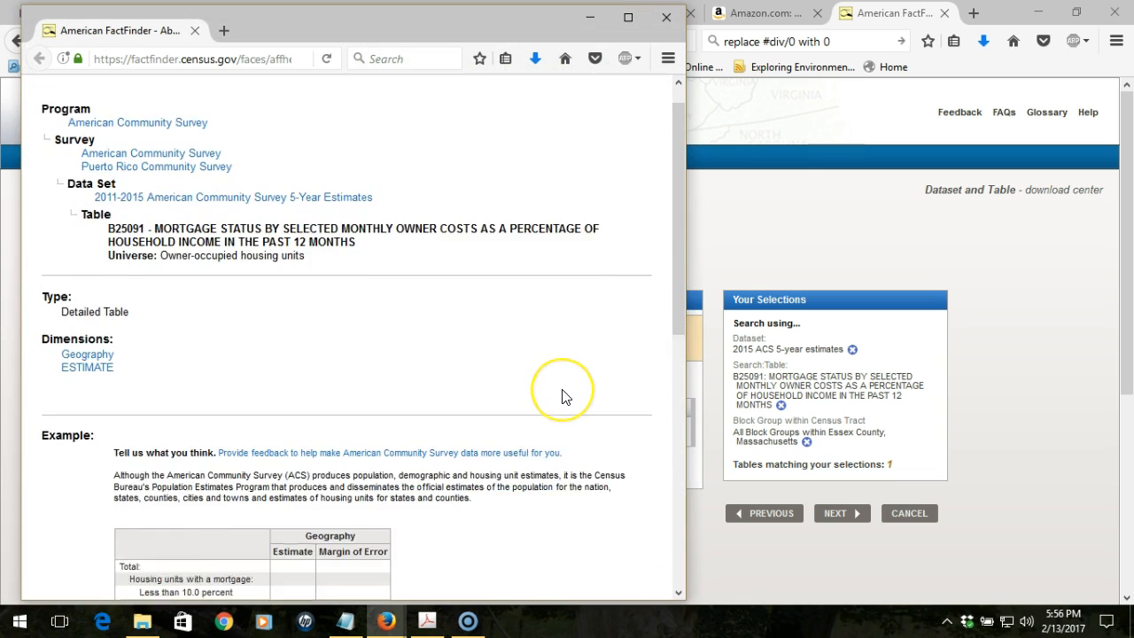
pyautogui.click(534, 385)
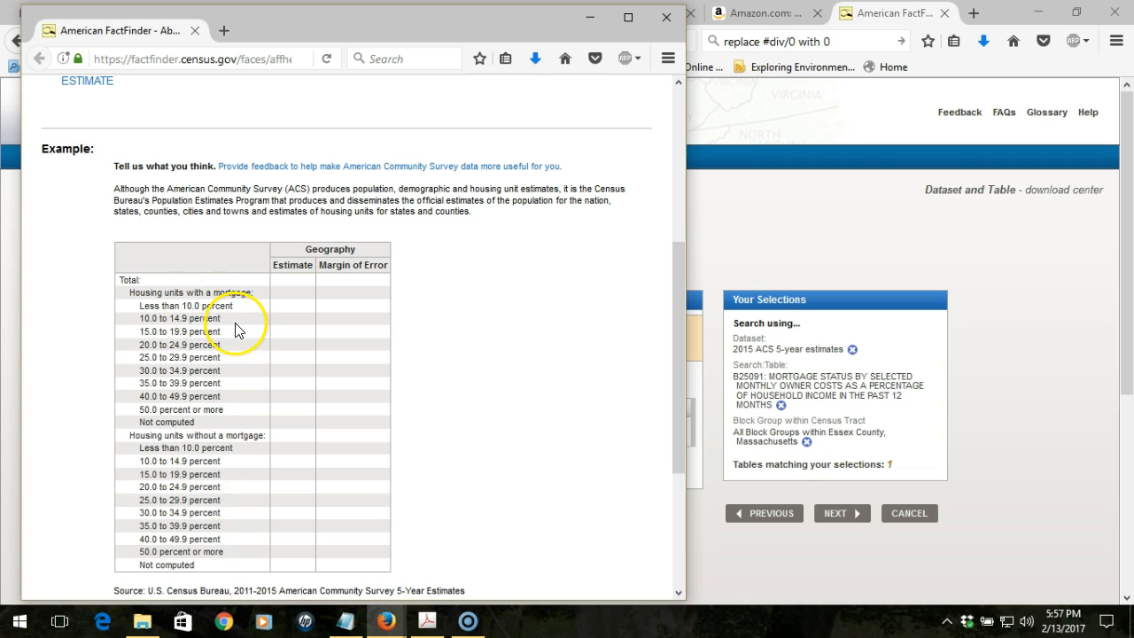
pyautogui.click(666, 17)
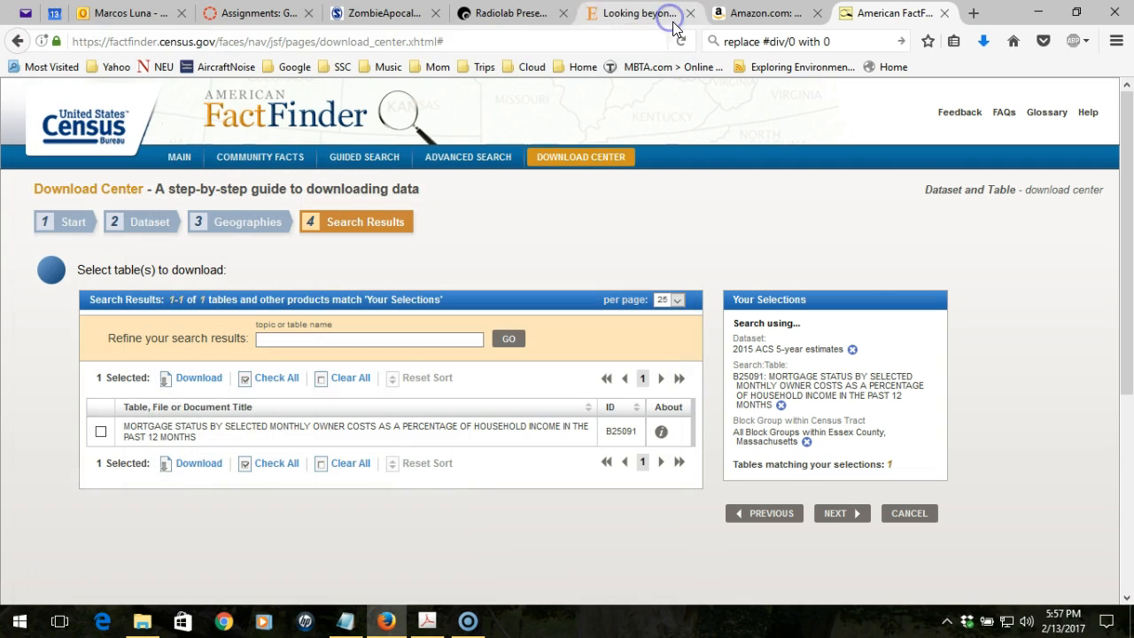
pyautogui.click(100, 432)
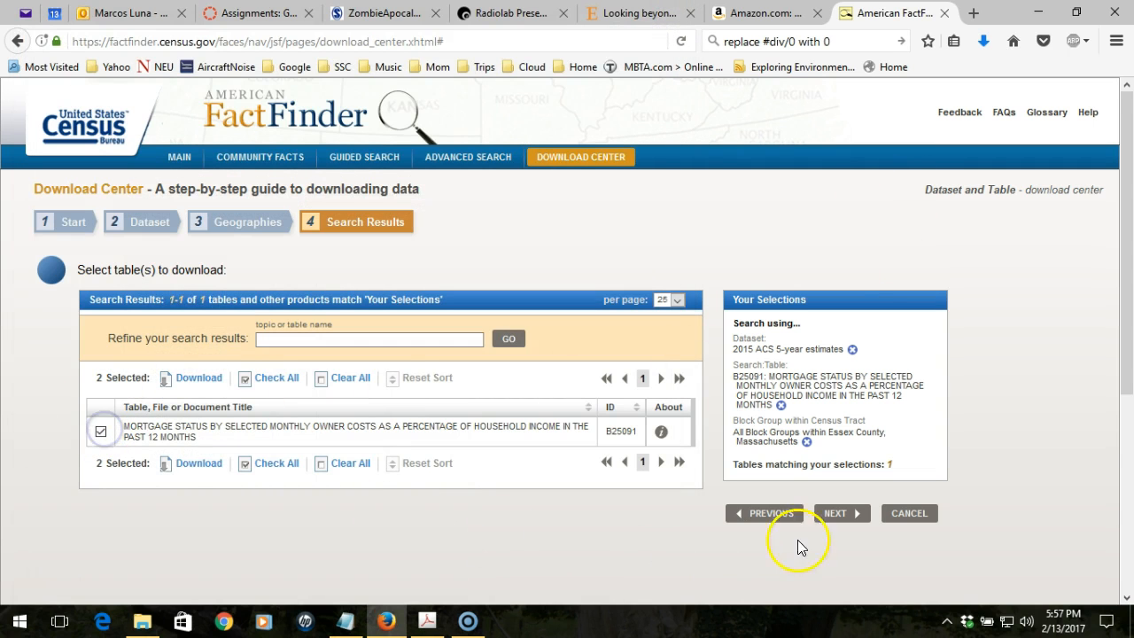
# Create the zip file containing the two selected tables and download it to the computer
pyautogui.click(846, 512)
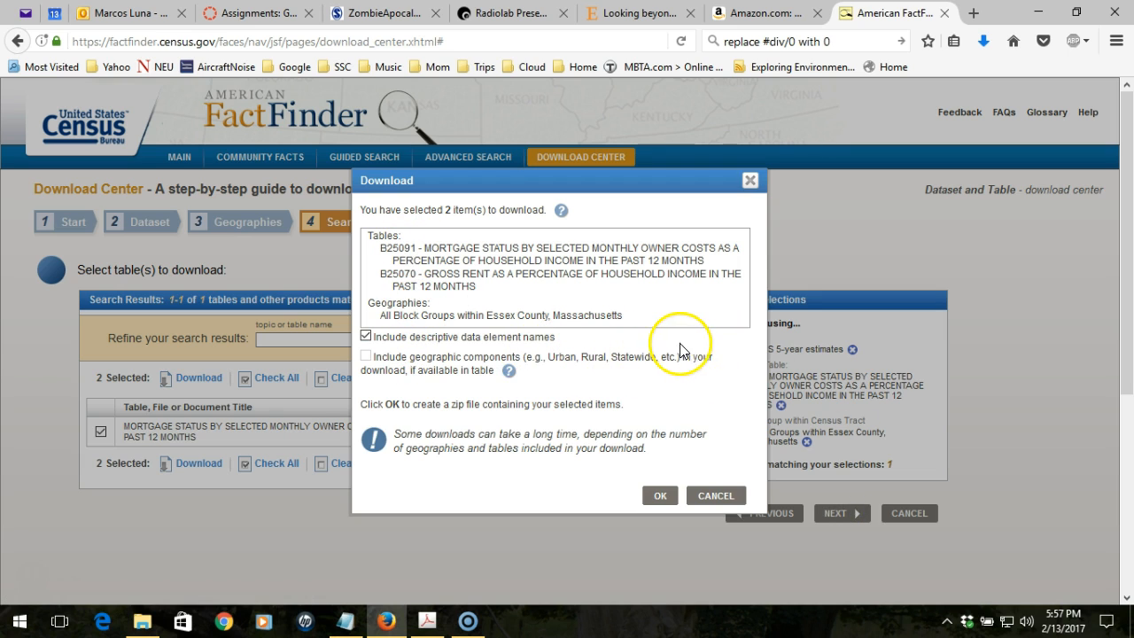
pyautogui.click(666, 498)
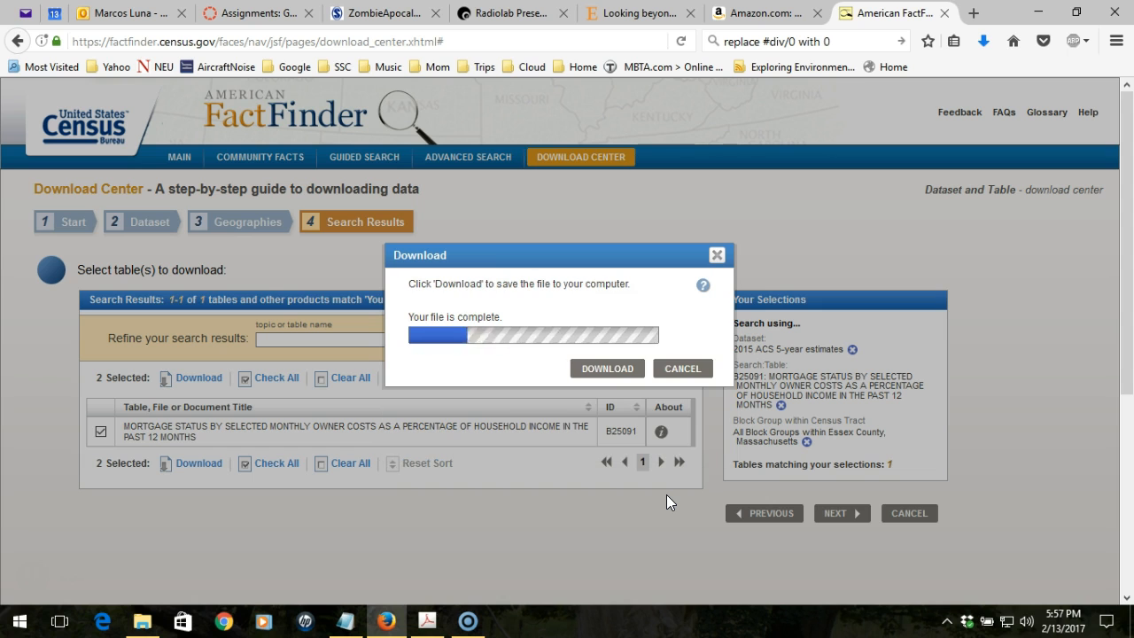
pyautogui.click(611, 369)
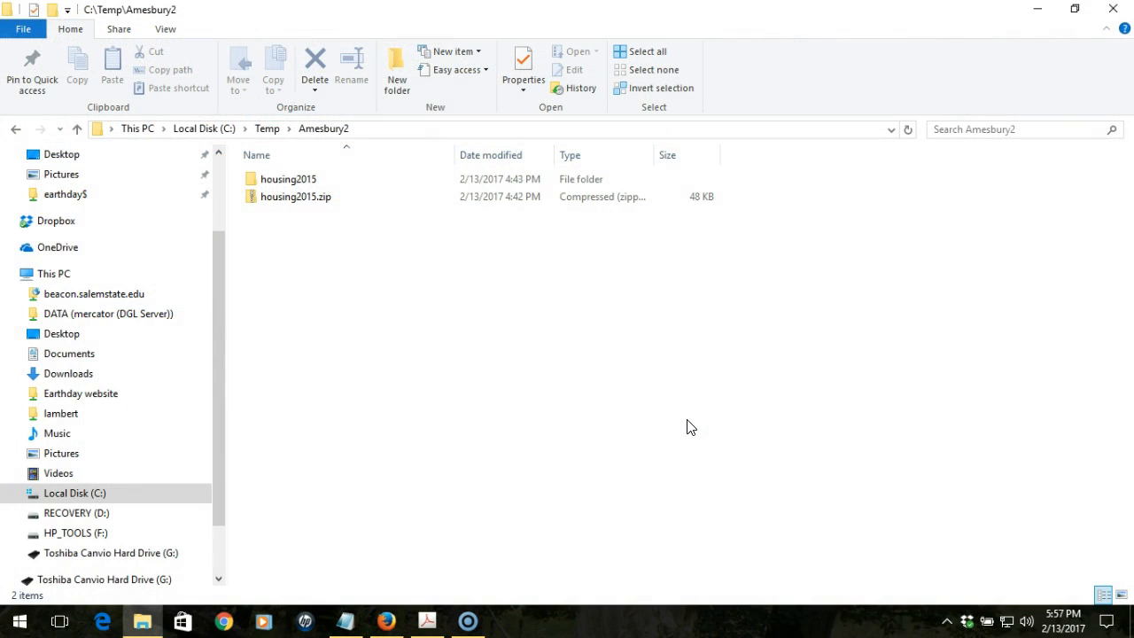
# In File Explorer, open the extracted housing2015 folder in C:\Temp\Amesbury2
pyautogui.click(299, 198)
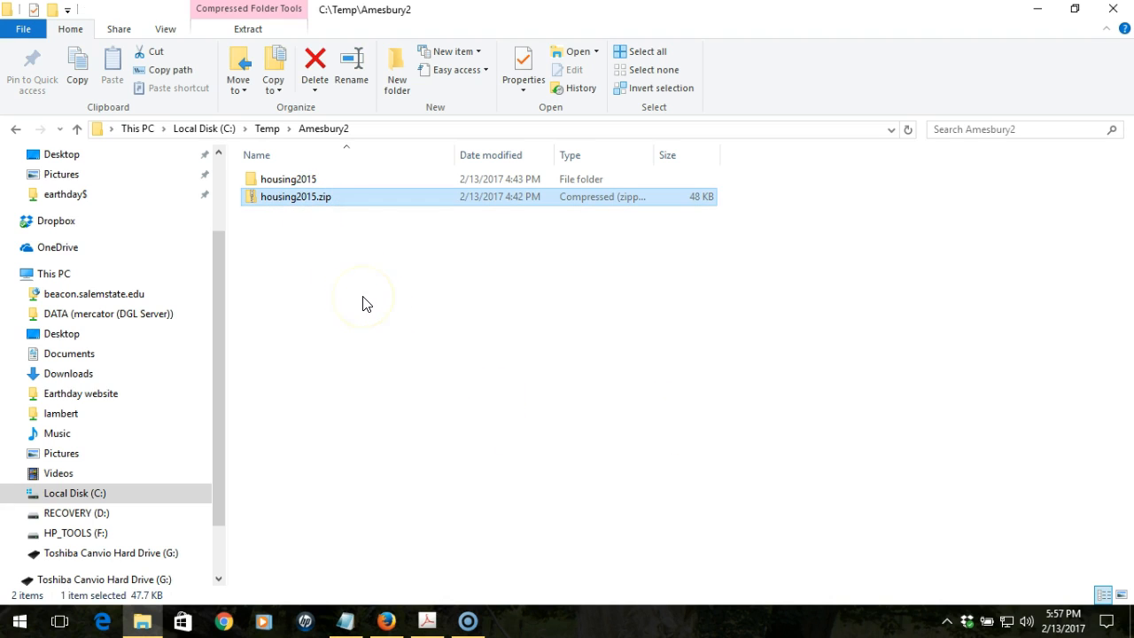
pyautogui.doubleClick(317, 182)
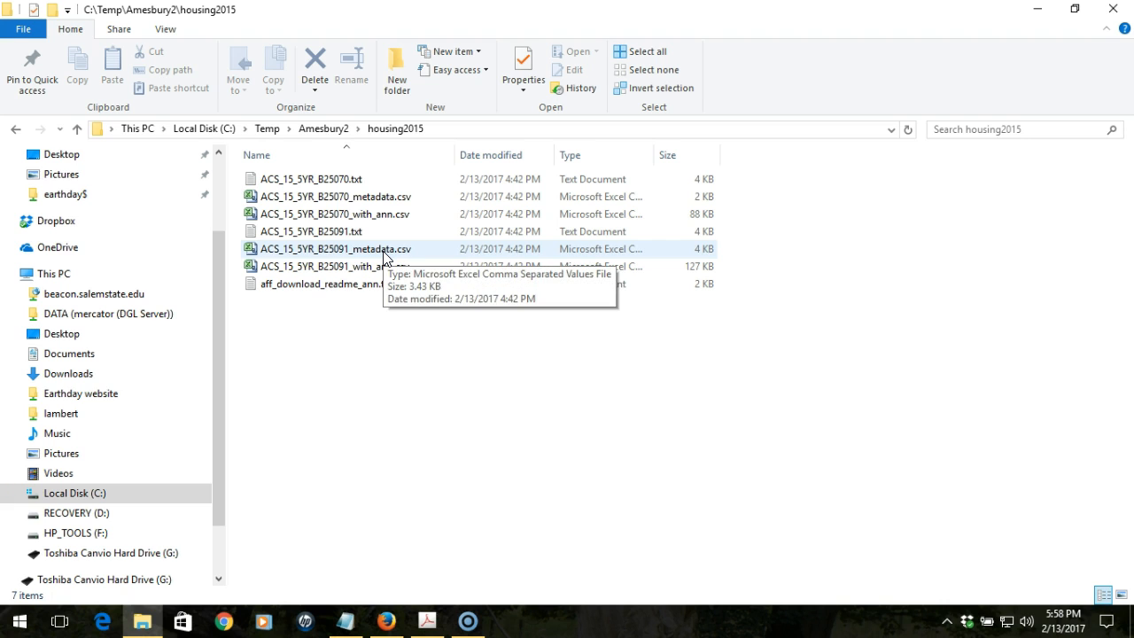
# Open ACS_15_5YR_B25070_metadata.csv in Excel and widen column A to fit the field names for reading their descriptions
pyautogui.click(386, 200)
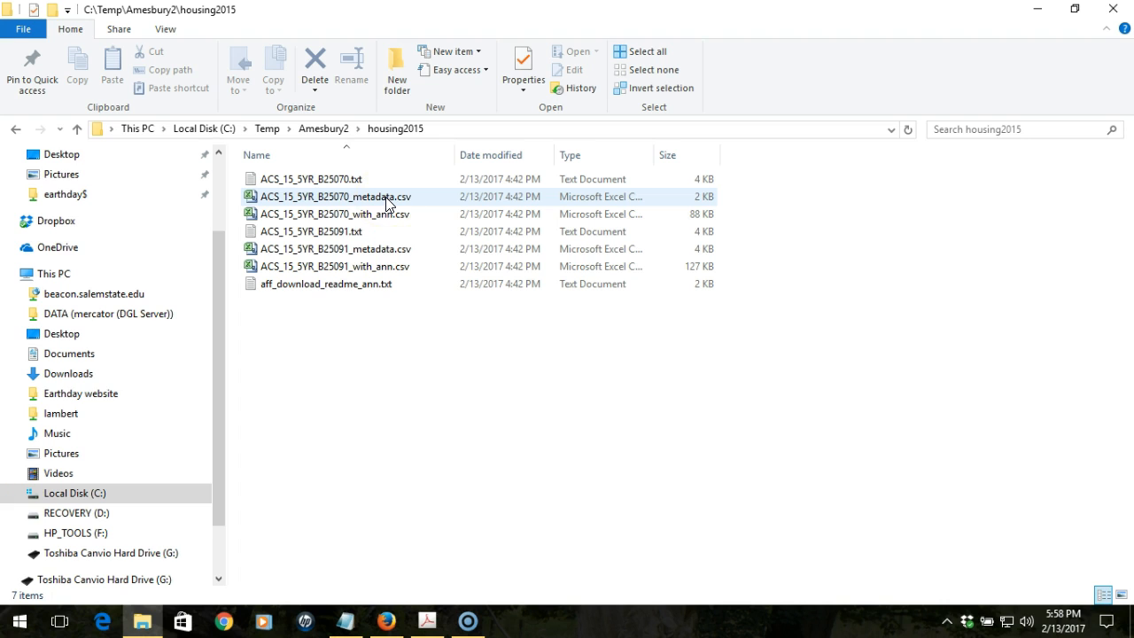
pyautogui.click(405, 202)
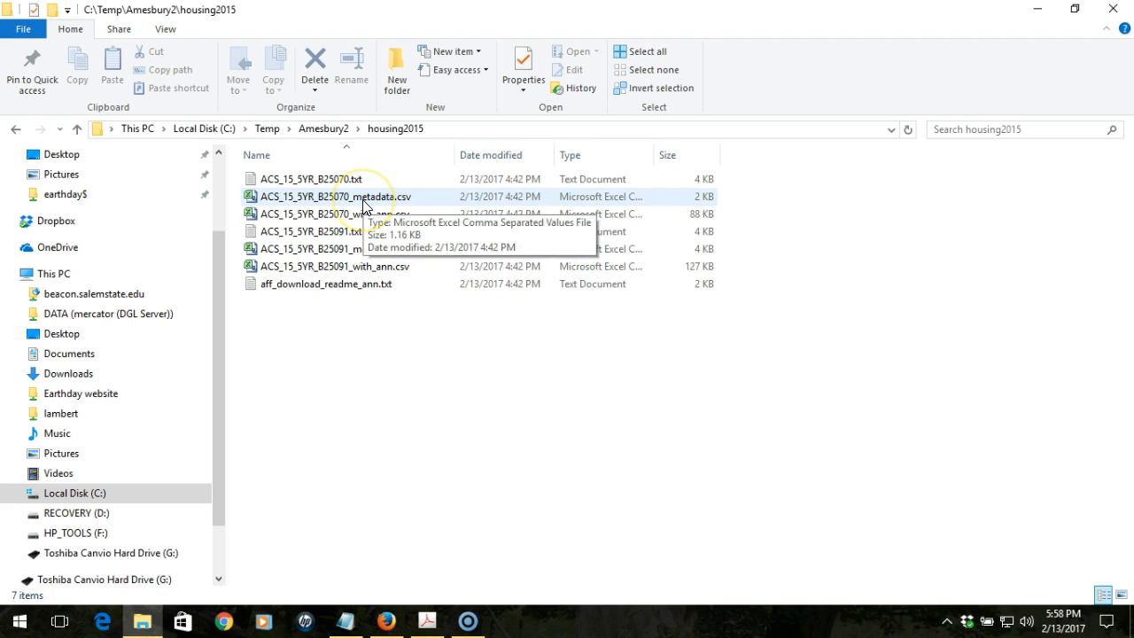
pyautogui.click(363, 204)
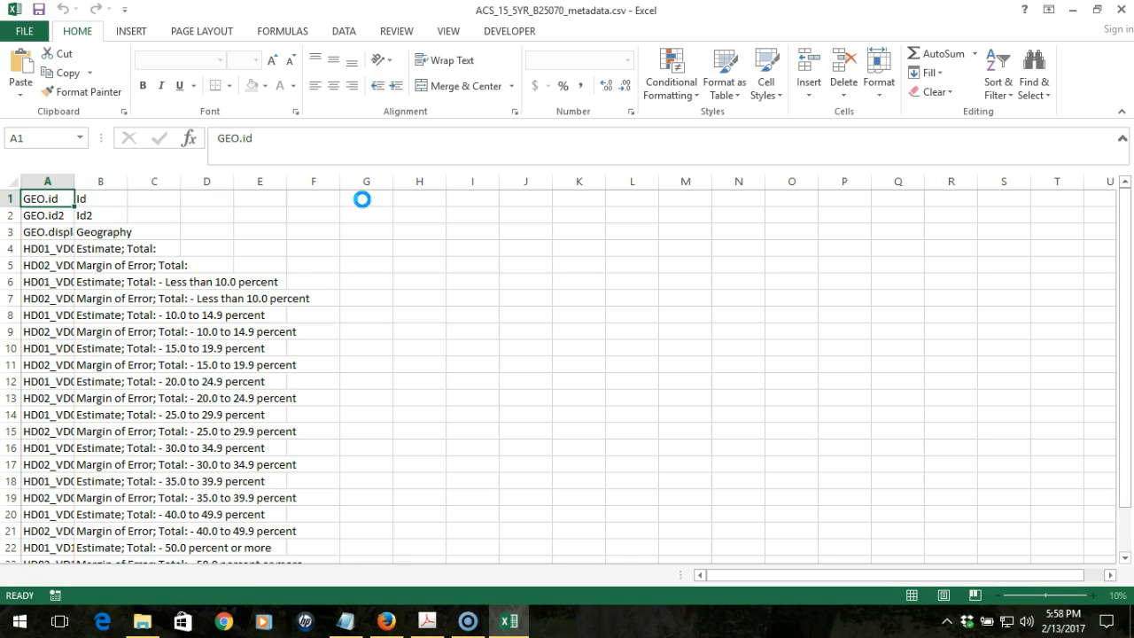
pyautogui.doubleClick(74, 181)
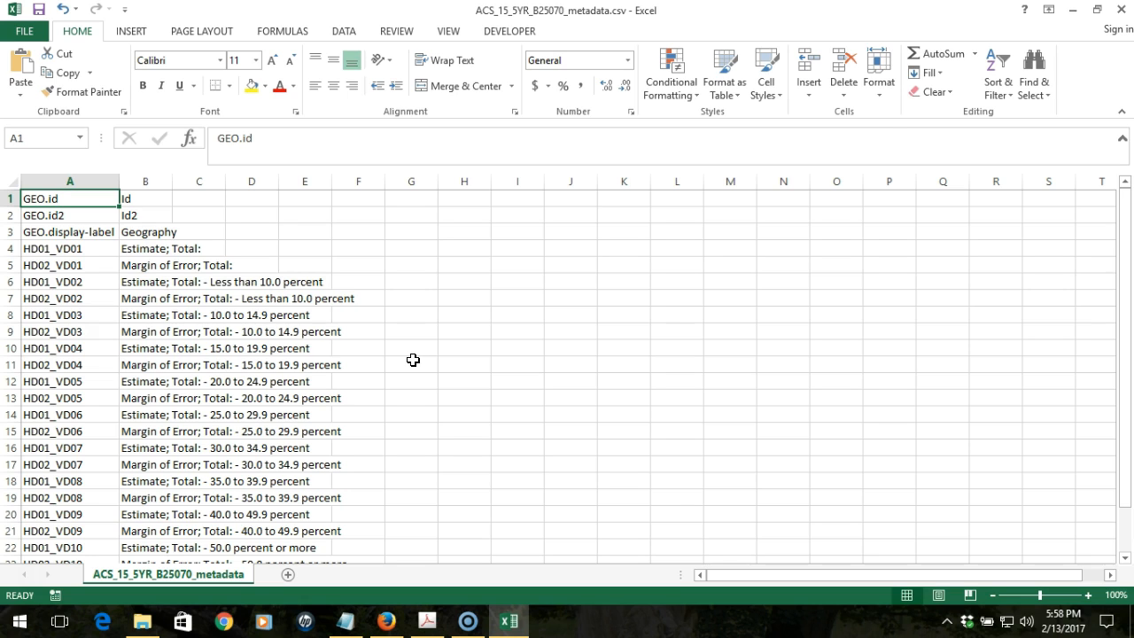
# Create a new blank workbook
pyautogui.click(24, 33)
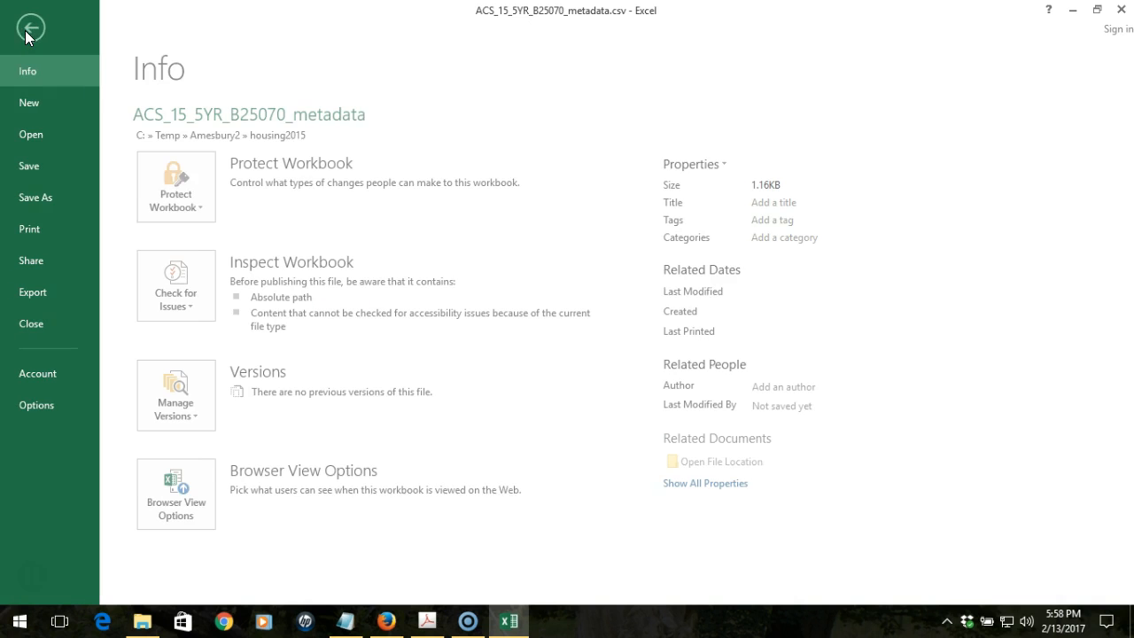
pyautogui.click(56, 99)
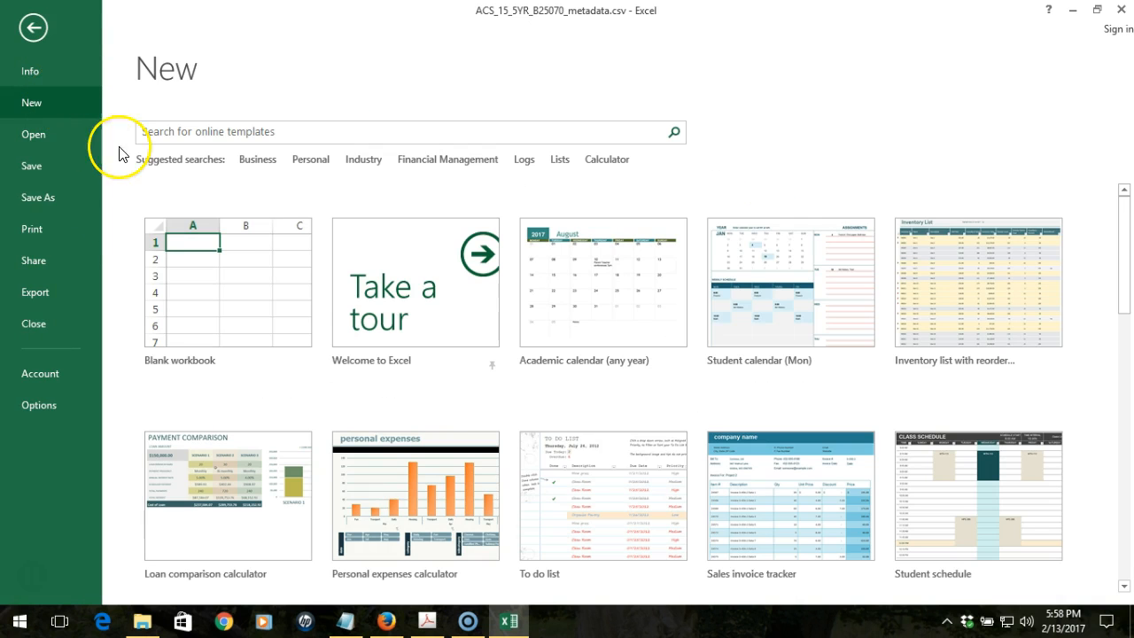
pyautogui.click(218, 284)
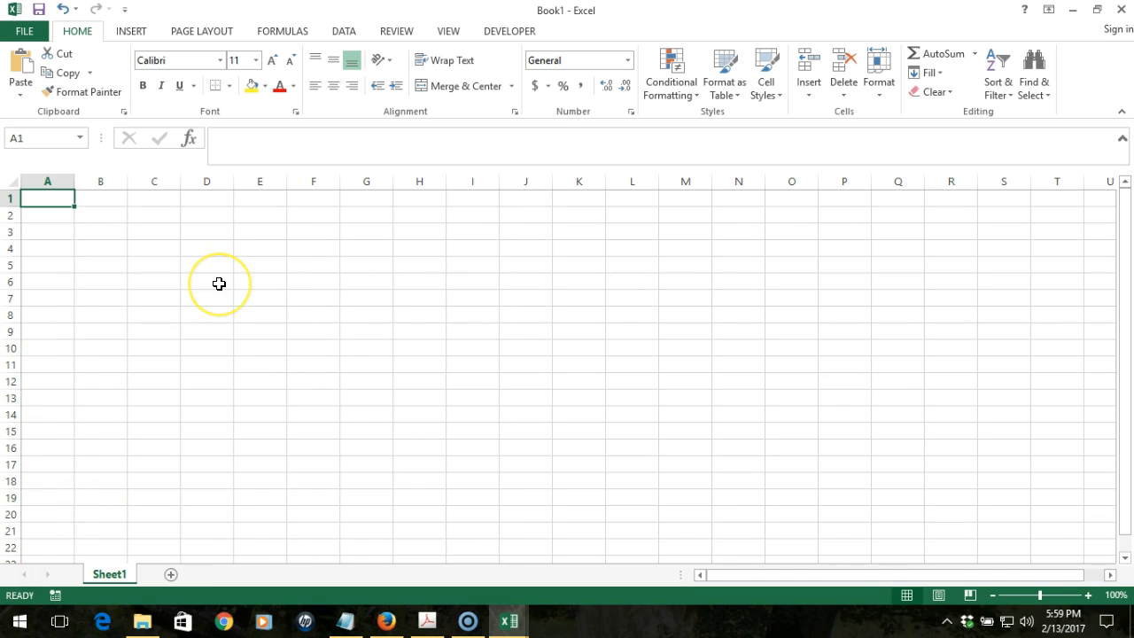
# Start a text import of ACS_15_5YR_B25070_with_ann.csv from the C:\Temp\Amesbury2\housing2015 folder
pyautogui.click(351, 29)
pyautogui.click(88, 70)
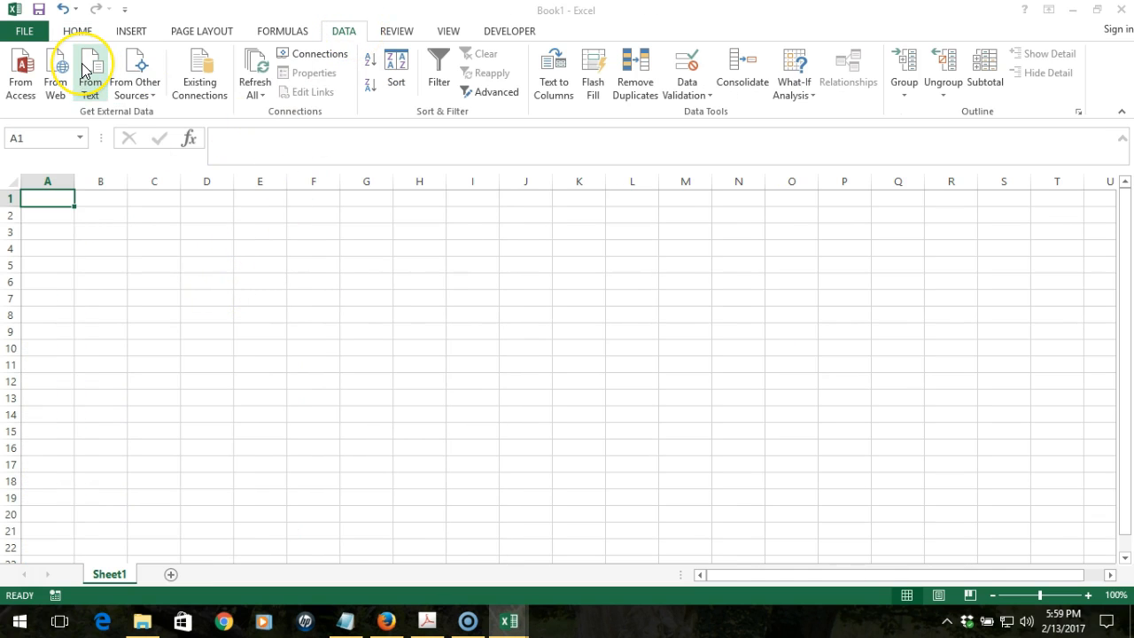
pyautogui.moveTo(130, 212); pyautogui.dragTo(126, 298)
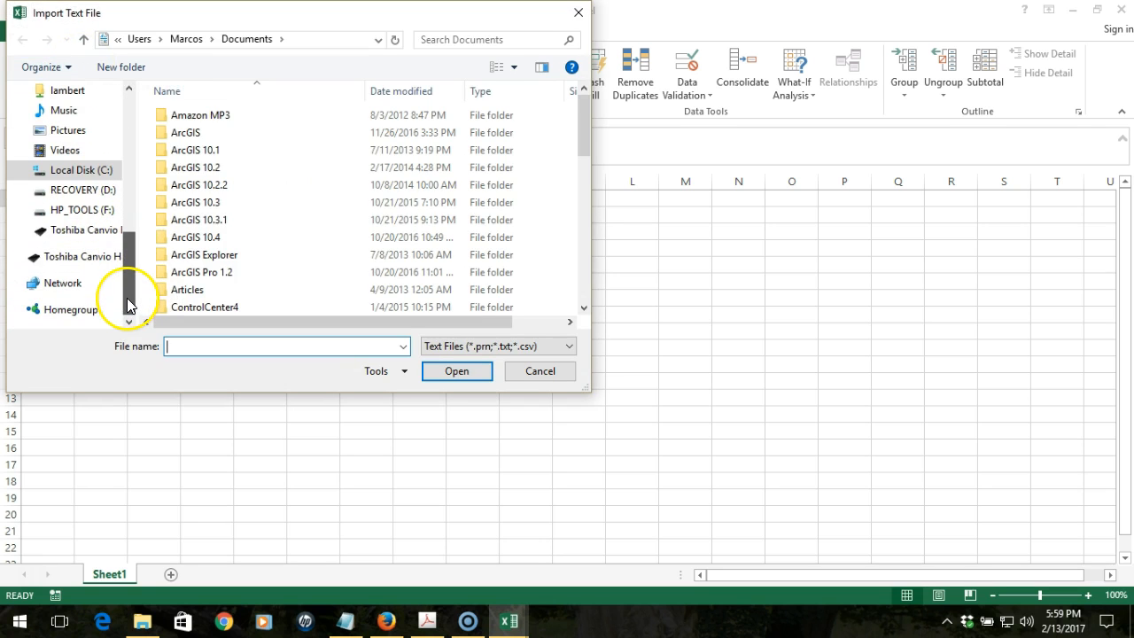
pyautogui.click(102, 171)
pyautogui.scroll(-3, 266, 230)
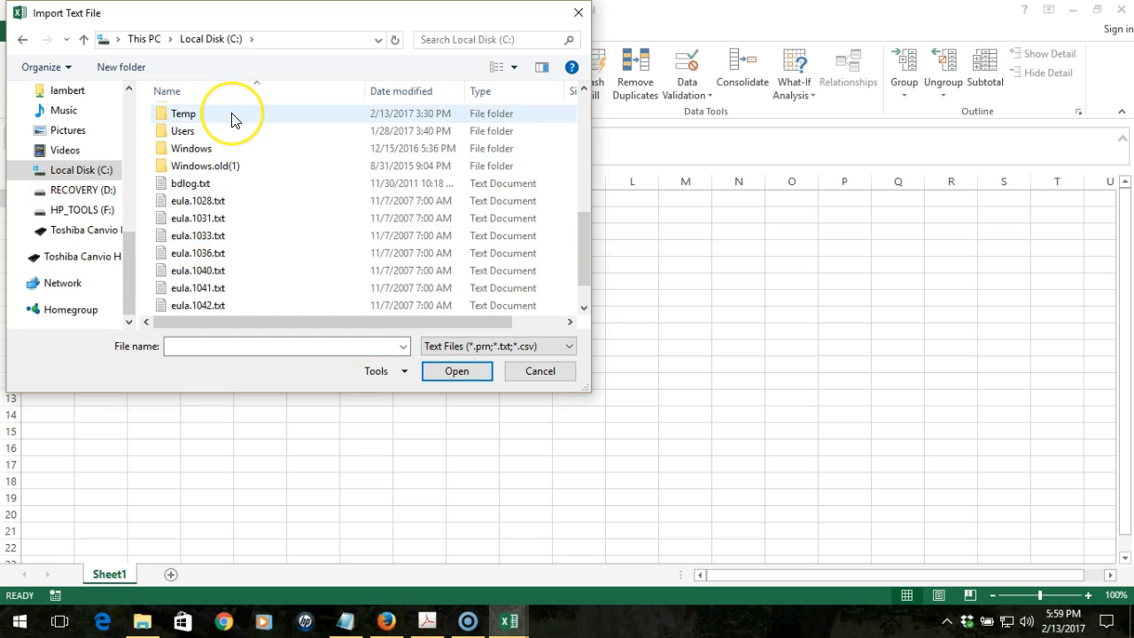
pyautogui.doubleClick(230, 116)
pyautogui.doubleClick(223, 151)
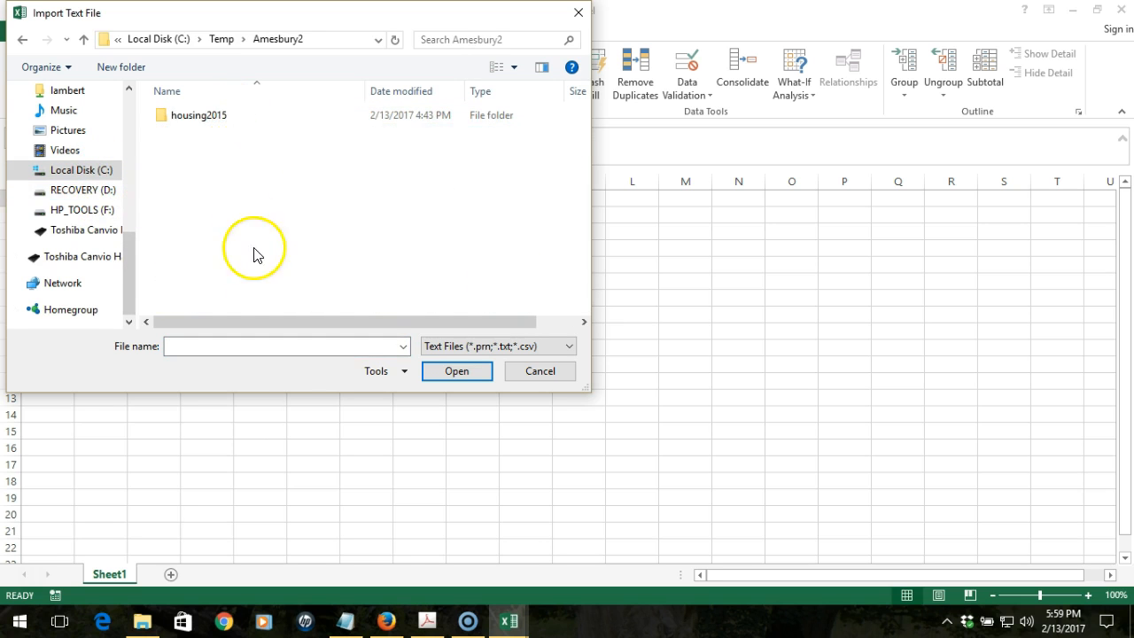
pyautogui.doubleClick(186, 116)
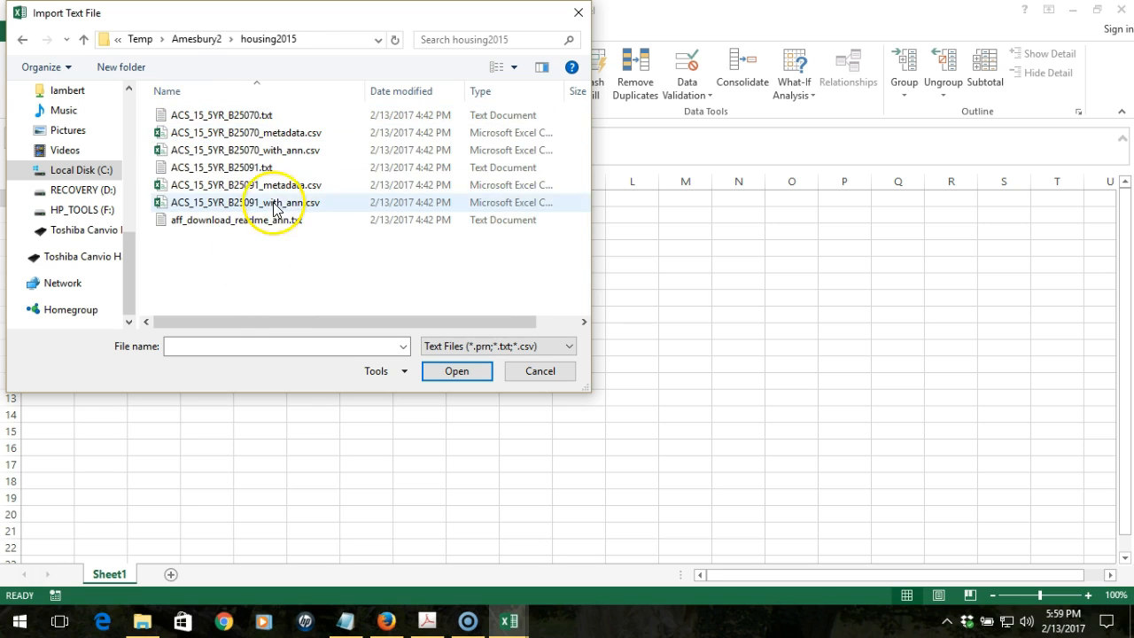
pyautogui.click(283, 152)
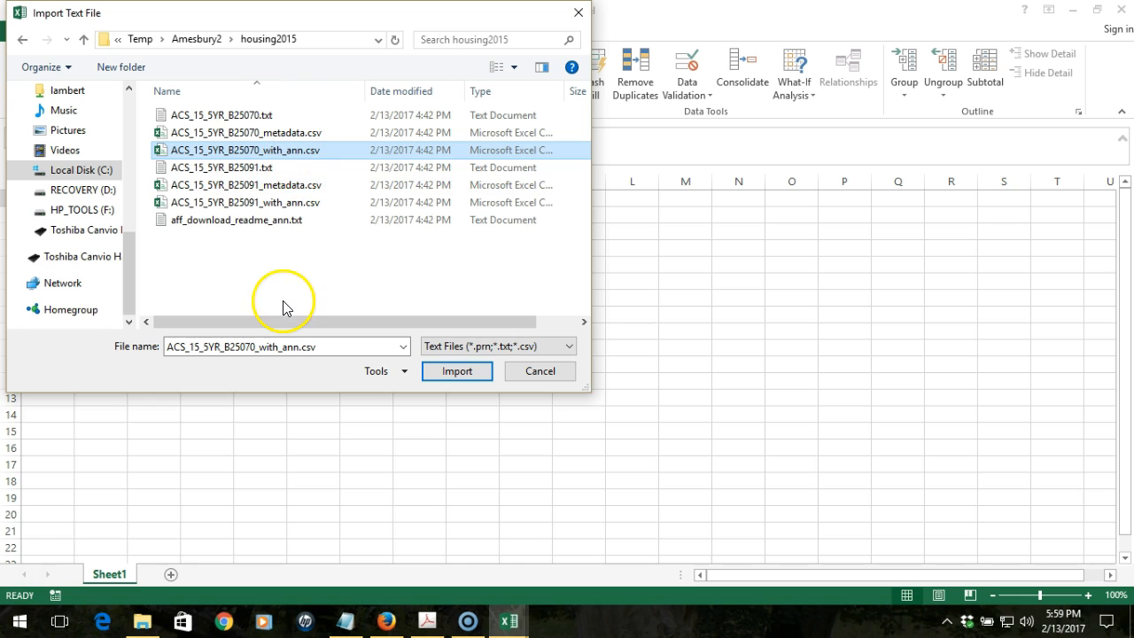
pyautogui.click(458, 372)
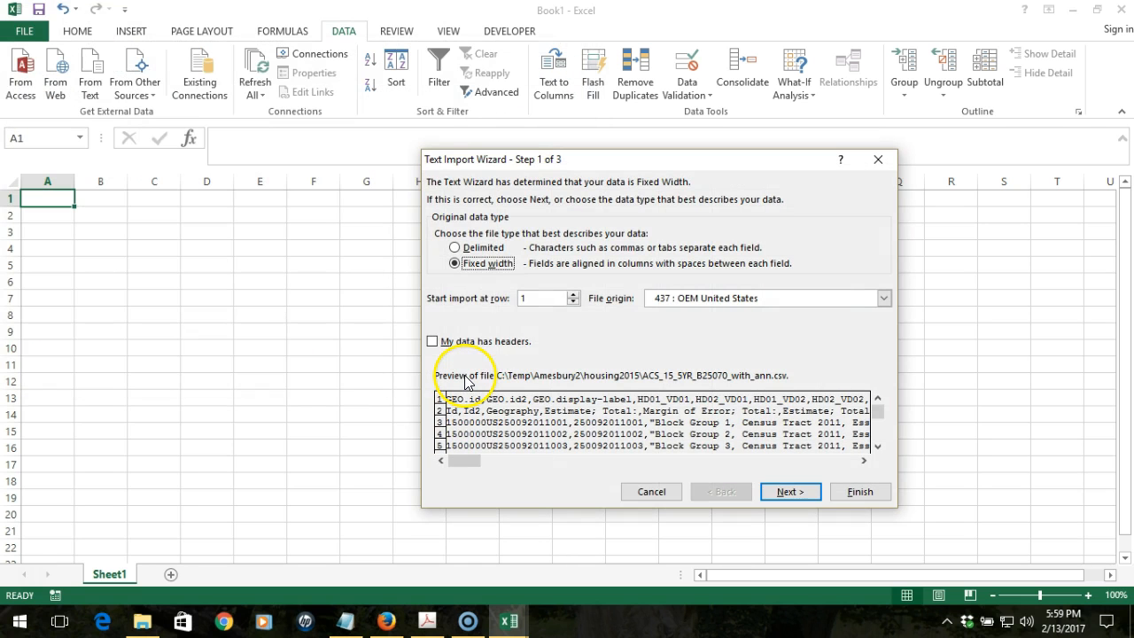
# Set the import to delimited data with comma as the only delimiter, turning off tab
pyautogui.click(493, 248)
pyautogui.click(789, 491)
pyautogui.click(469, 232)
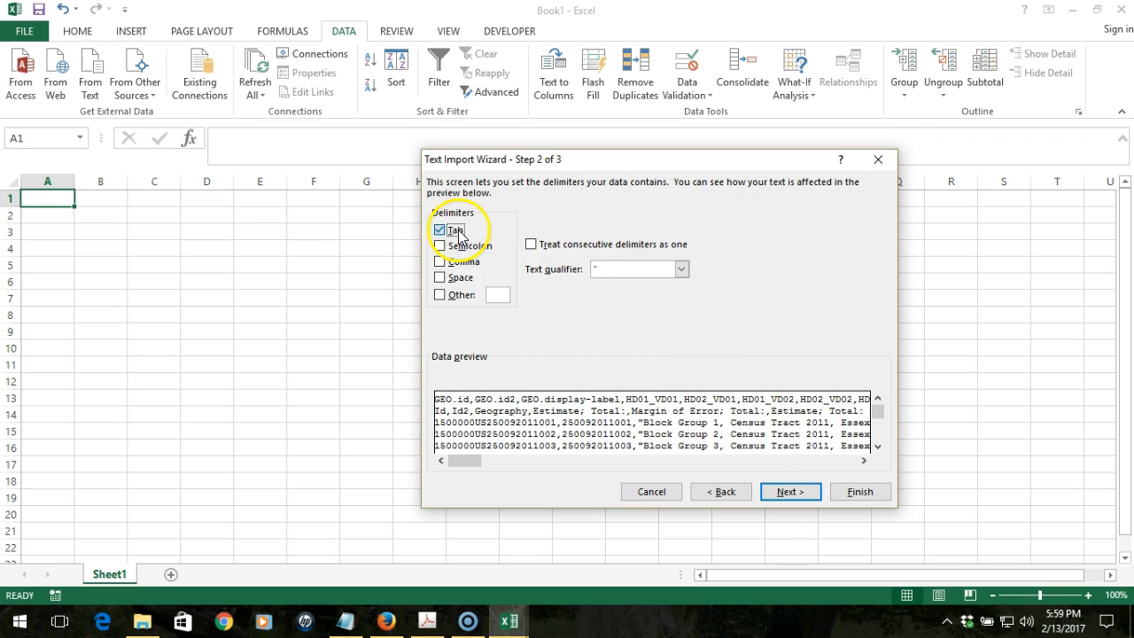
pyautogui.click(461, 262)
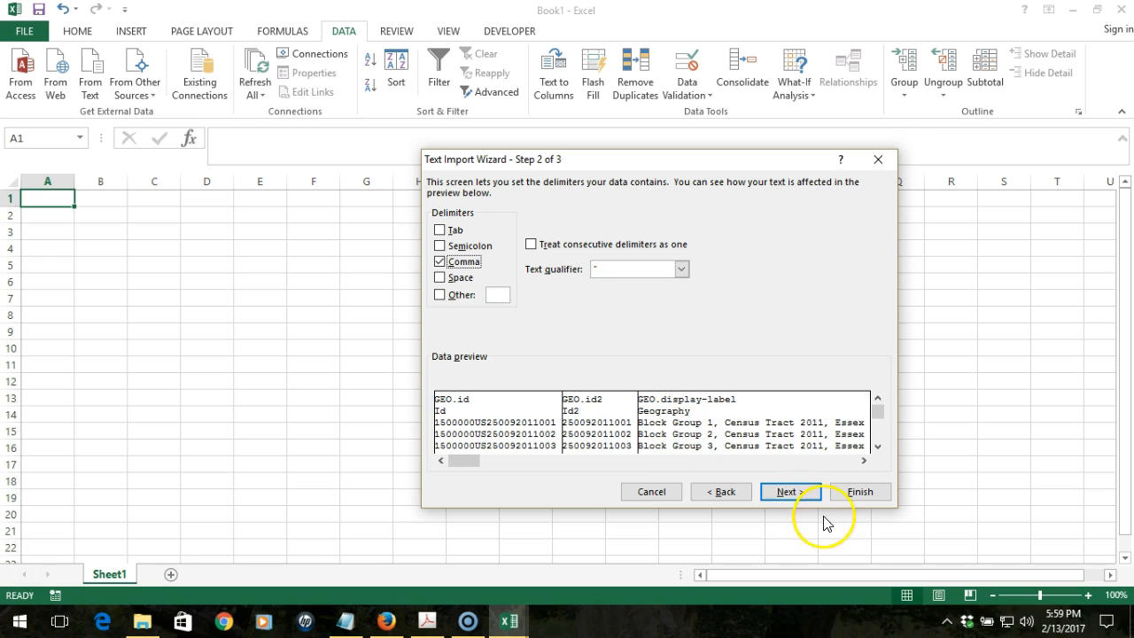
pyautogui.click(797, 495)
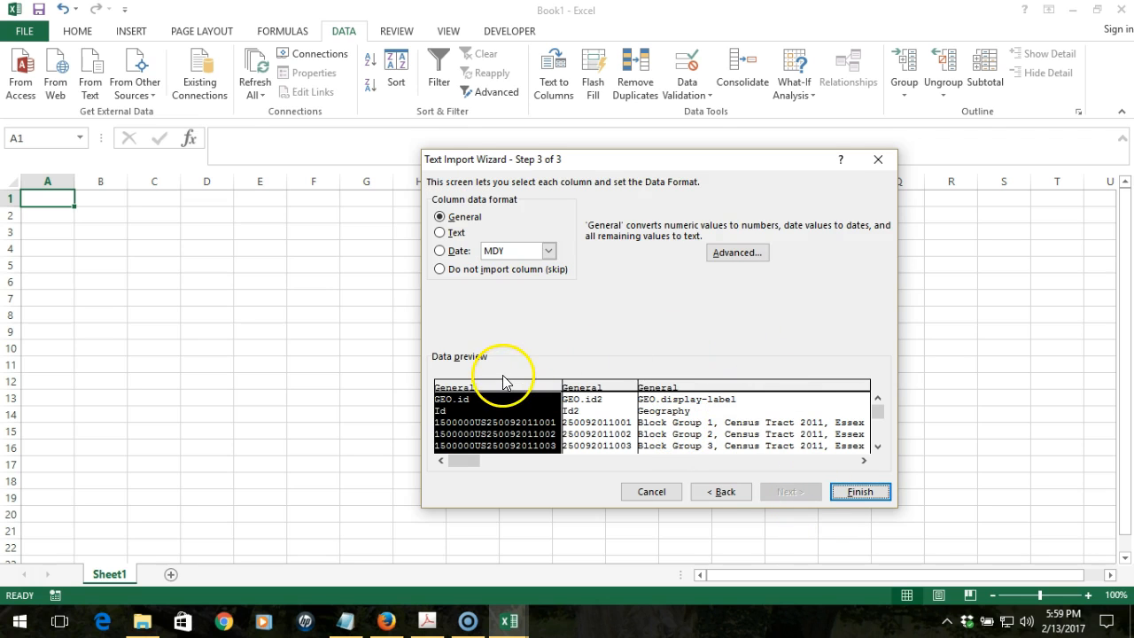
# Set the GEO.id and GEO.id2 columns to Text format and import the data into the existing worksheet at A1
pyautogui.click(442, 233)
pyautogui.click(581, 386)
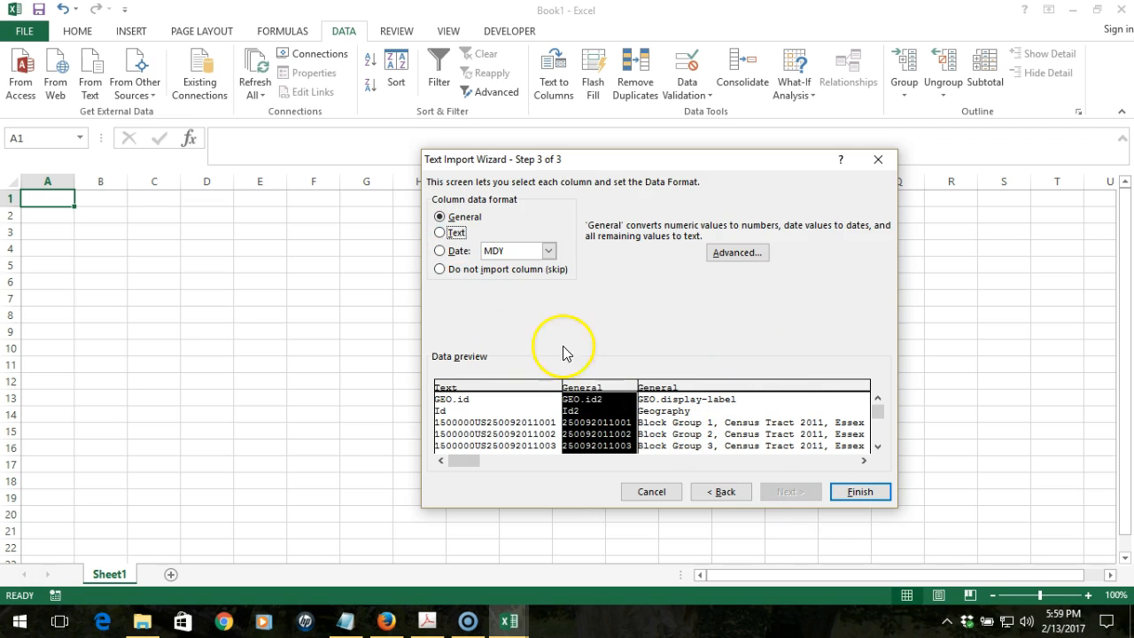
pyautogui.click(441, 233)
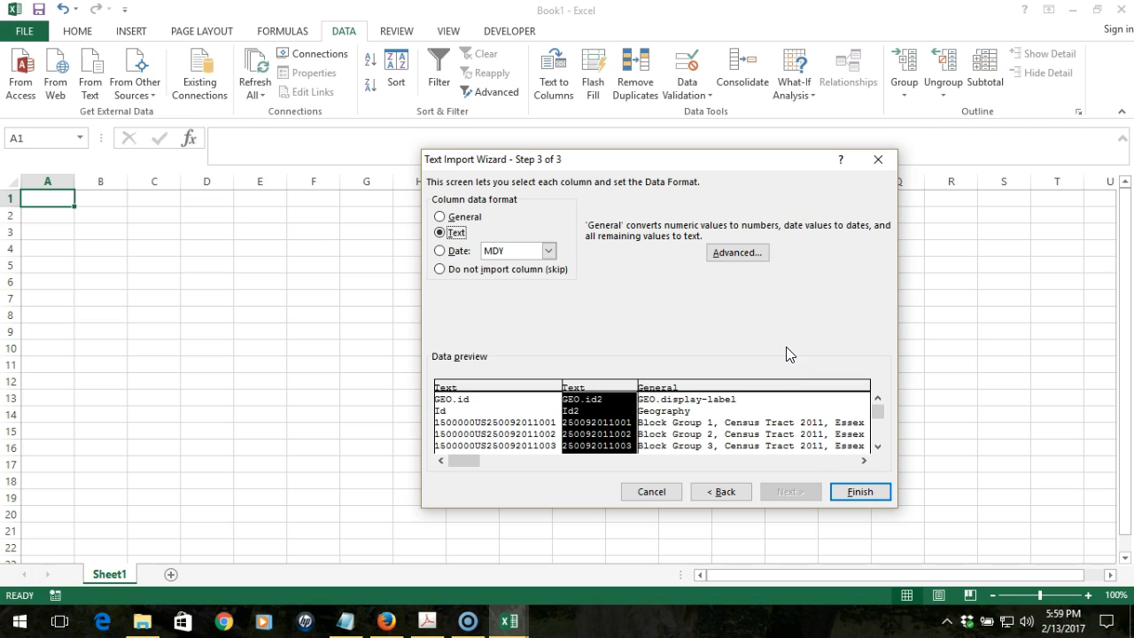
pyautogui.click(861, 492)
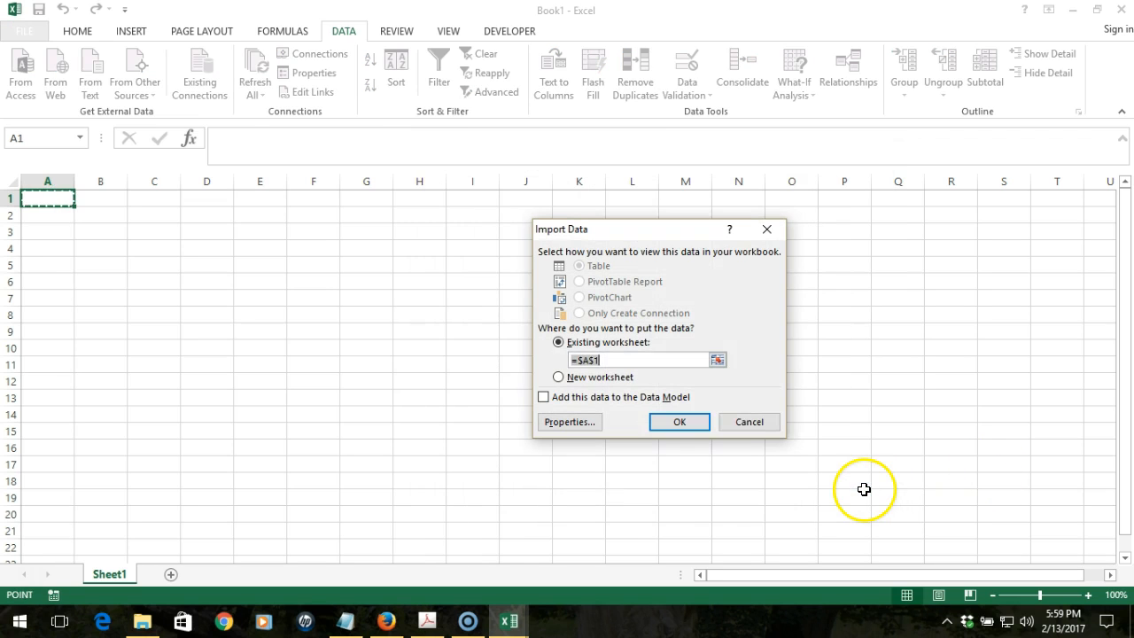
pyautogui.click(679, 422)
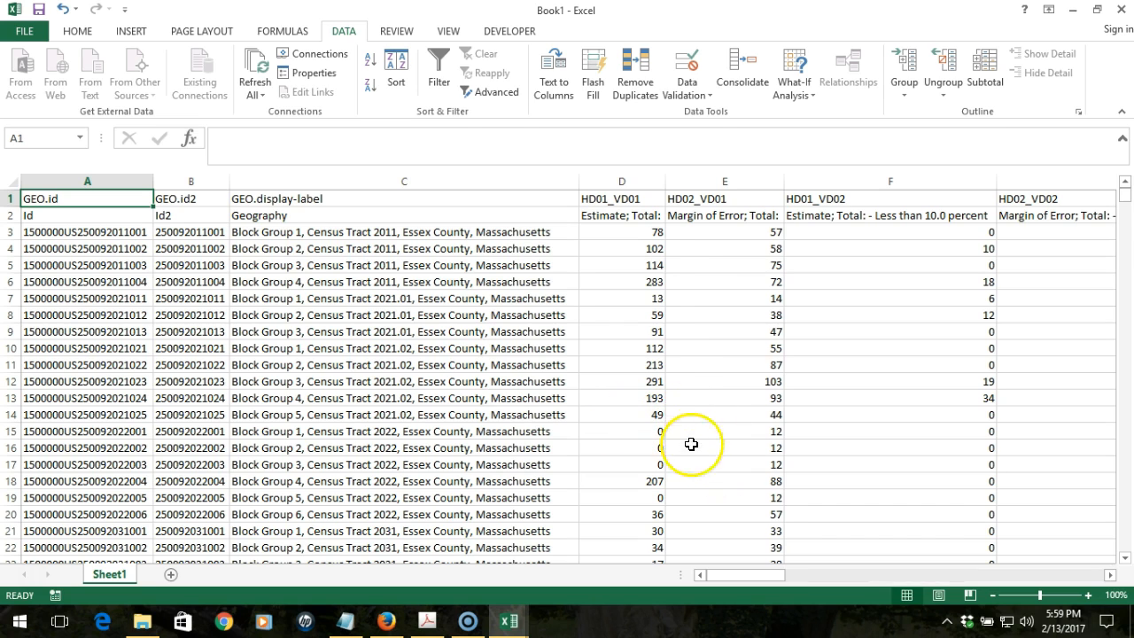
# Delete columns F through O, which hold the rent estimates and margins of error from less than 10.0 up to 29.9 percent
pyautogui.click(623, 215)
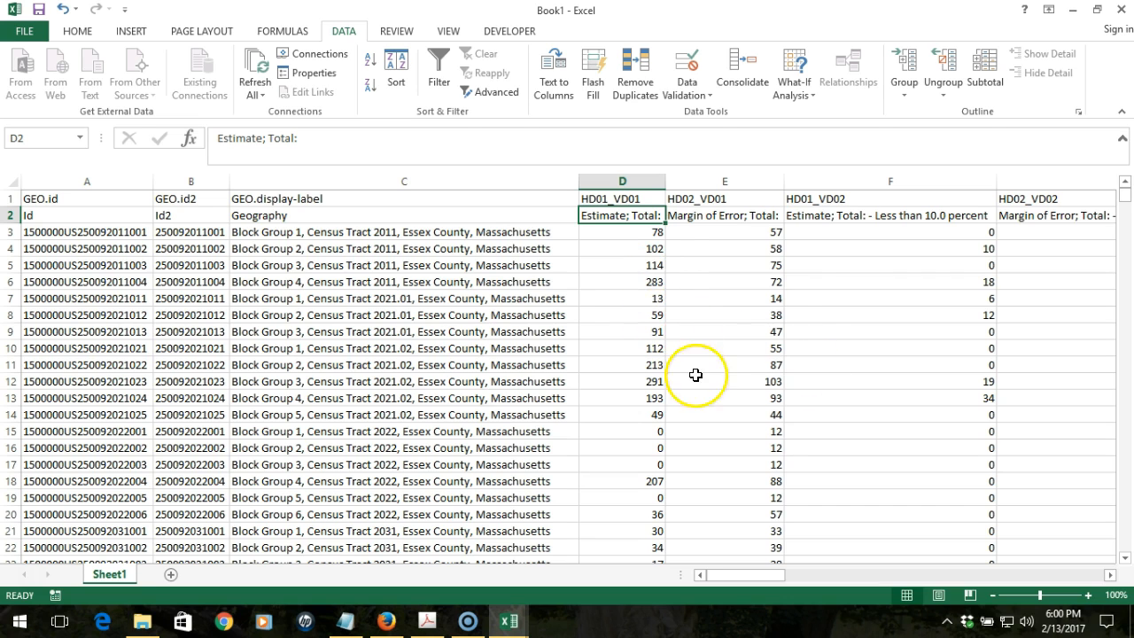
pyautogui.click(622, 230)
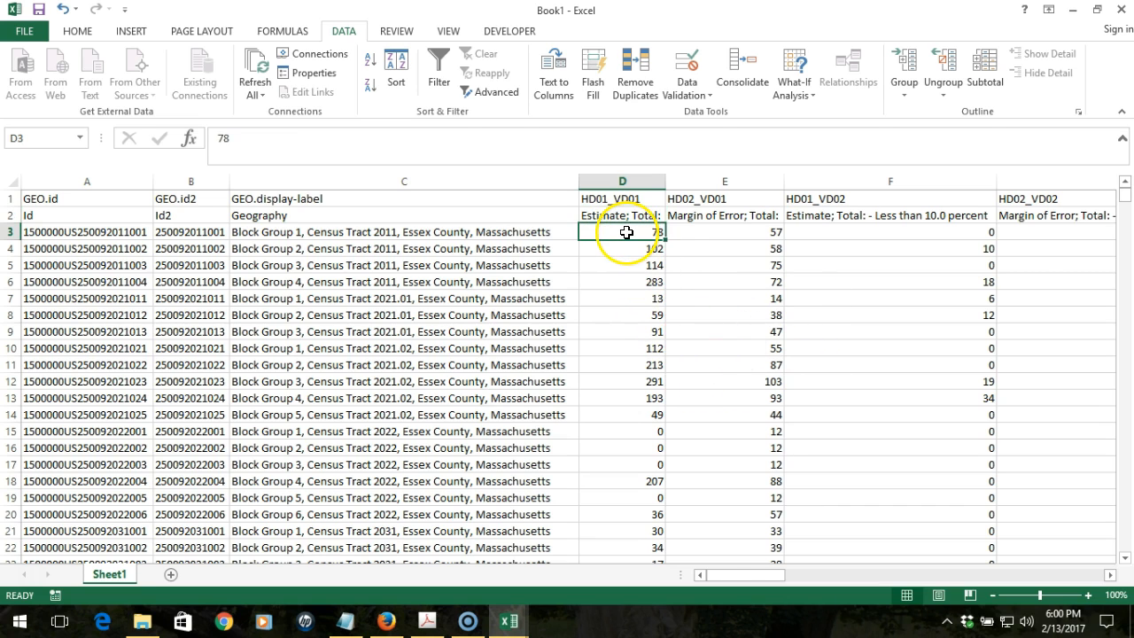
pyautogui.click(739, 227)
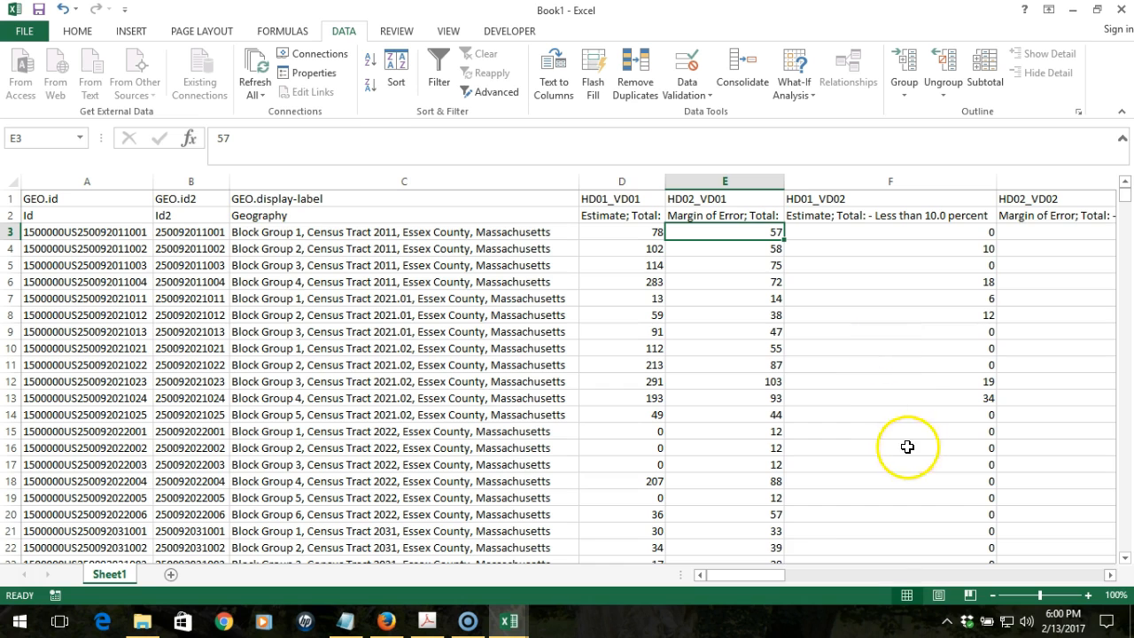
pyautogui.moveTo(758, 574); pyautogui.dragTo(802, 576)
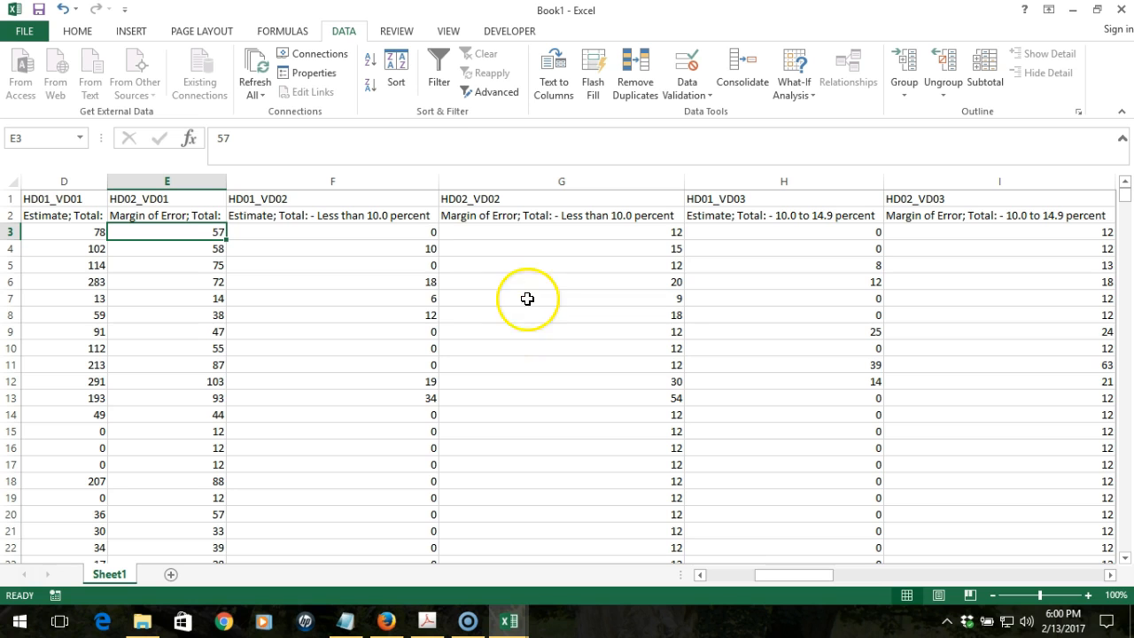
pyautogui.moveTo(310, 181); pyautogui.dragTo(815, 181)
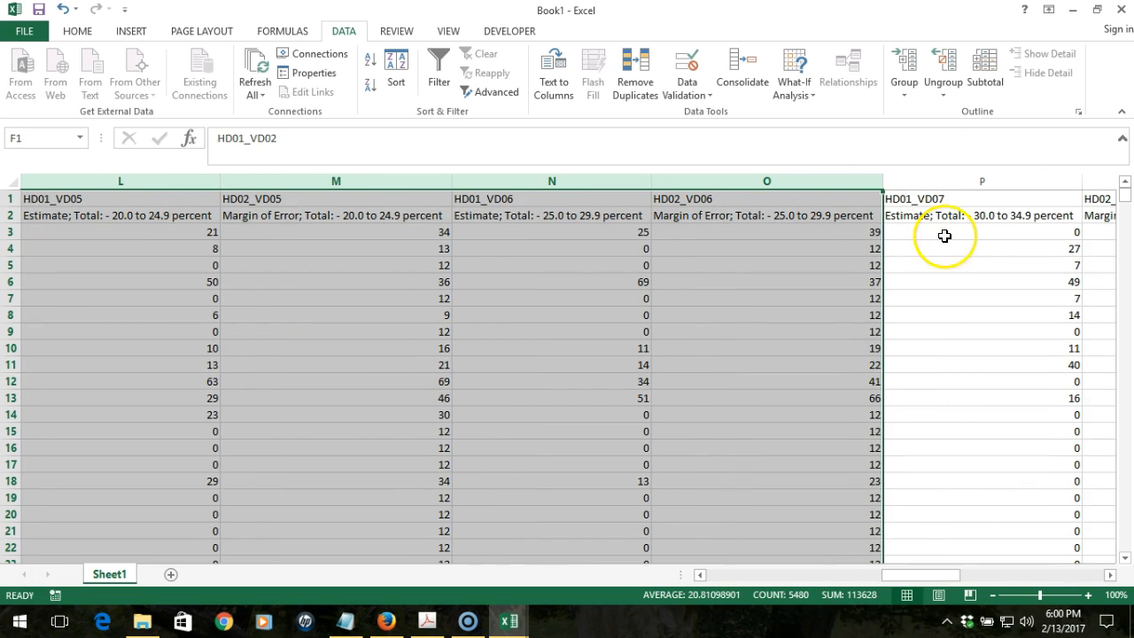
pyautogui.rightClick(796, 185)
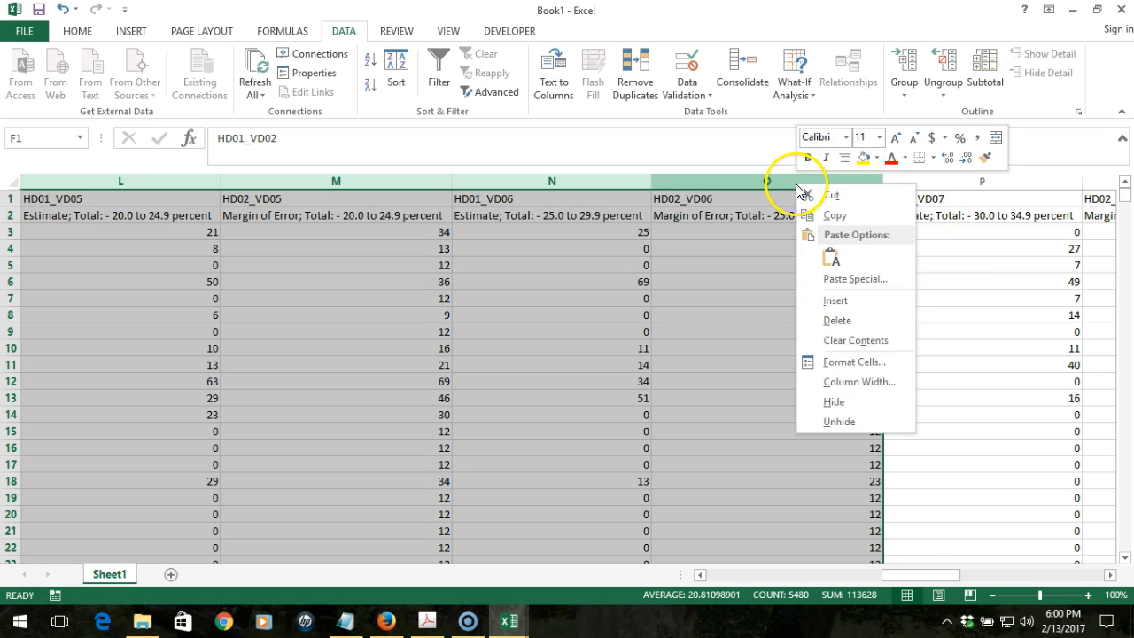
pyautogui.click(836, 320)
pyautogui.moveTo(793, 575); pyautogui.dragTo(739, 574)
pyautogui.click(688, 243)
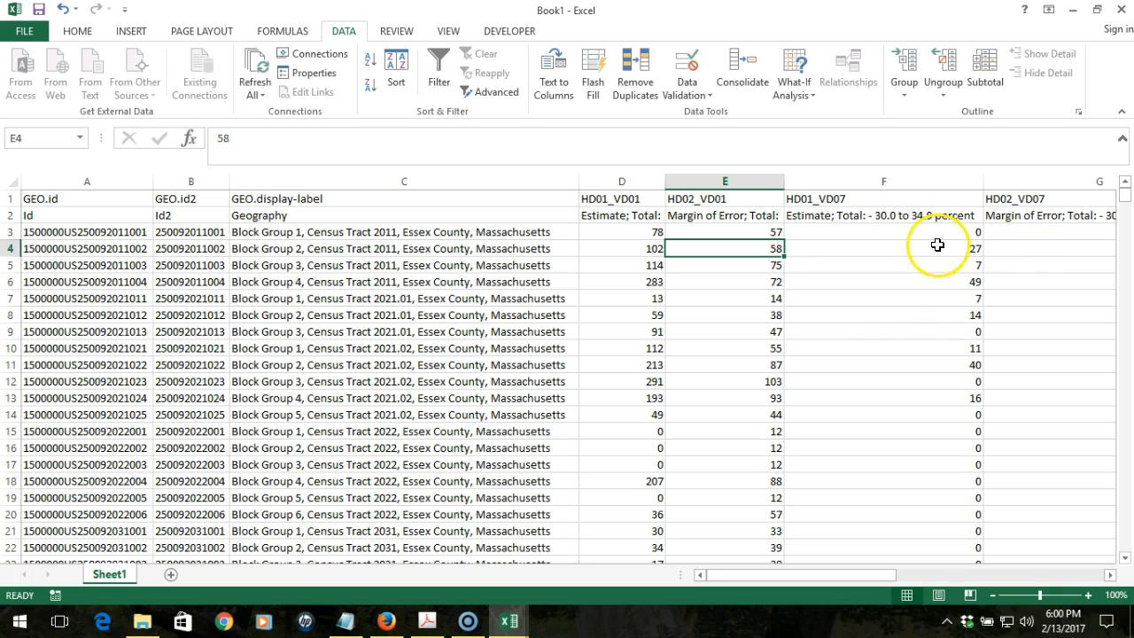
# Insert an empty column before HD01_VD01 and enter Rnt30_15 as its heading in D1
pyautogui.click(613, 232)
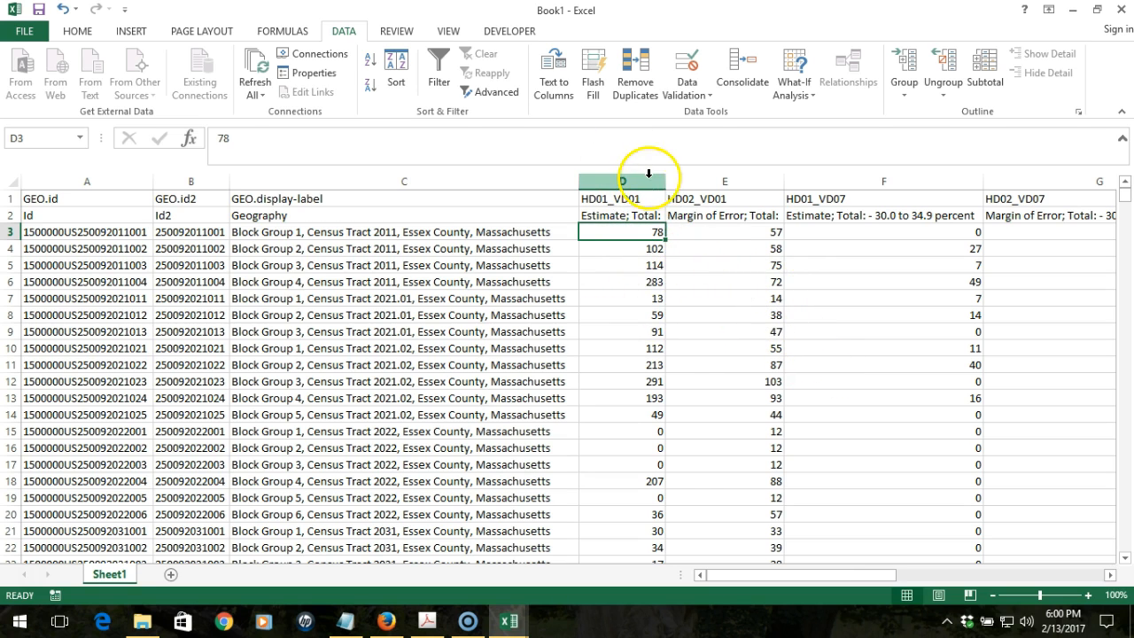
pyautogui.rightClick(620, 181)
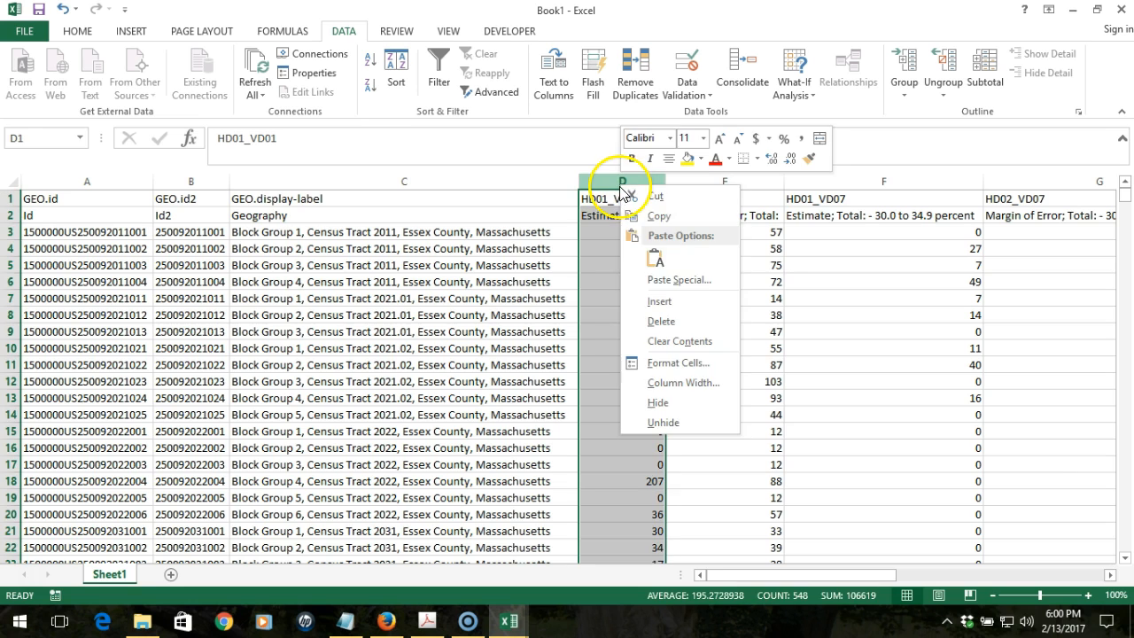
pyautogui.click(671, 301)
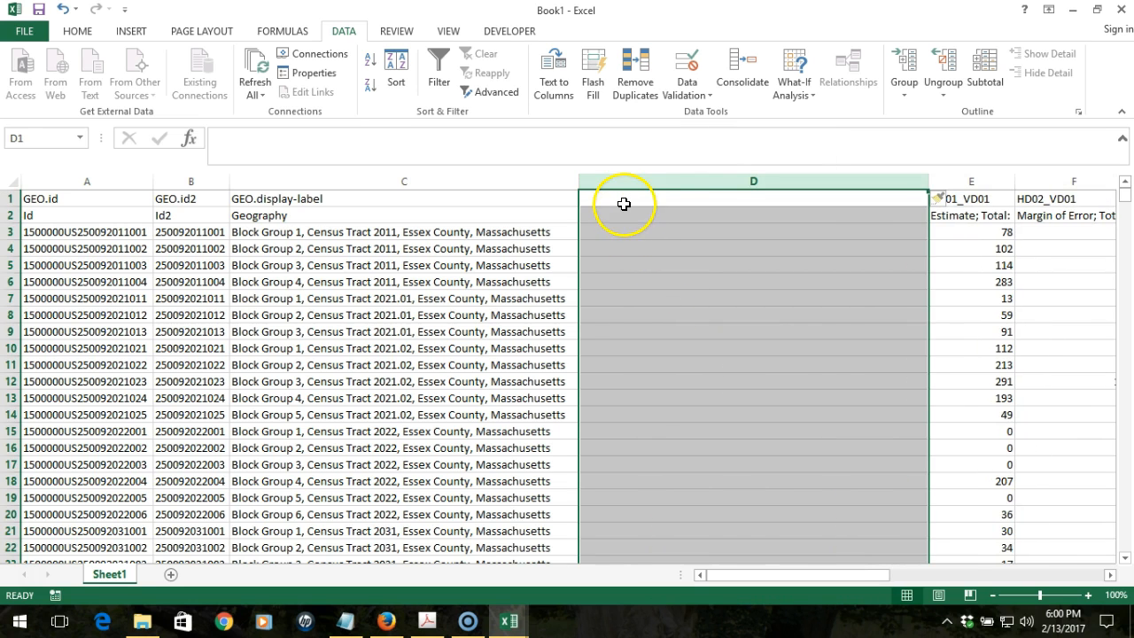
pyautogui.click(623, 200)
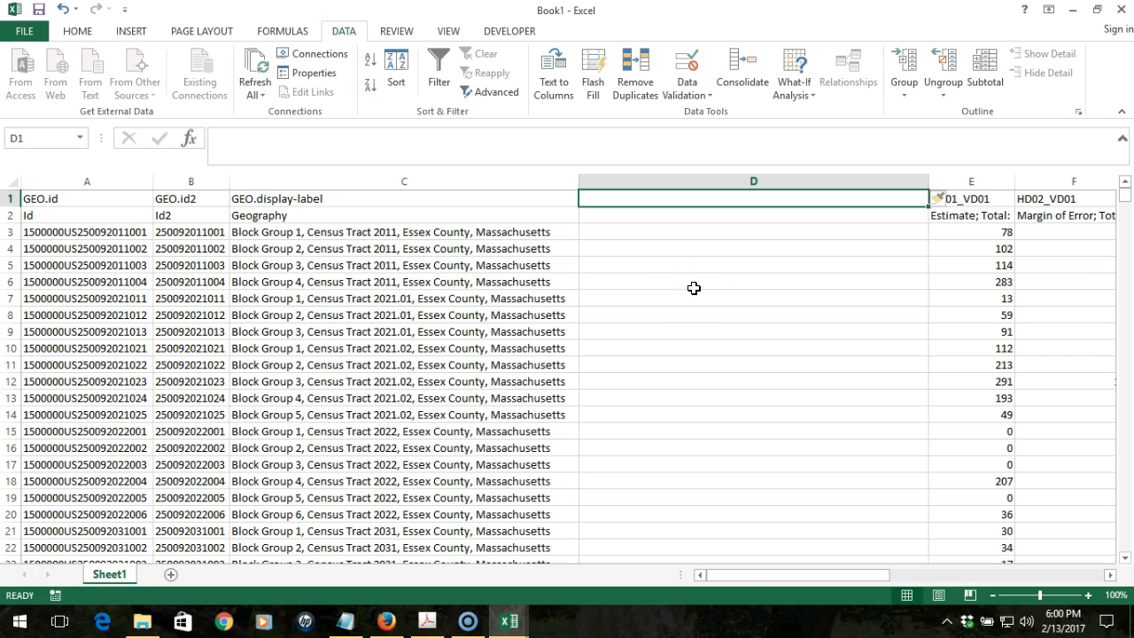
pyautogui.write('Rnt30_')
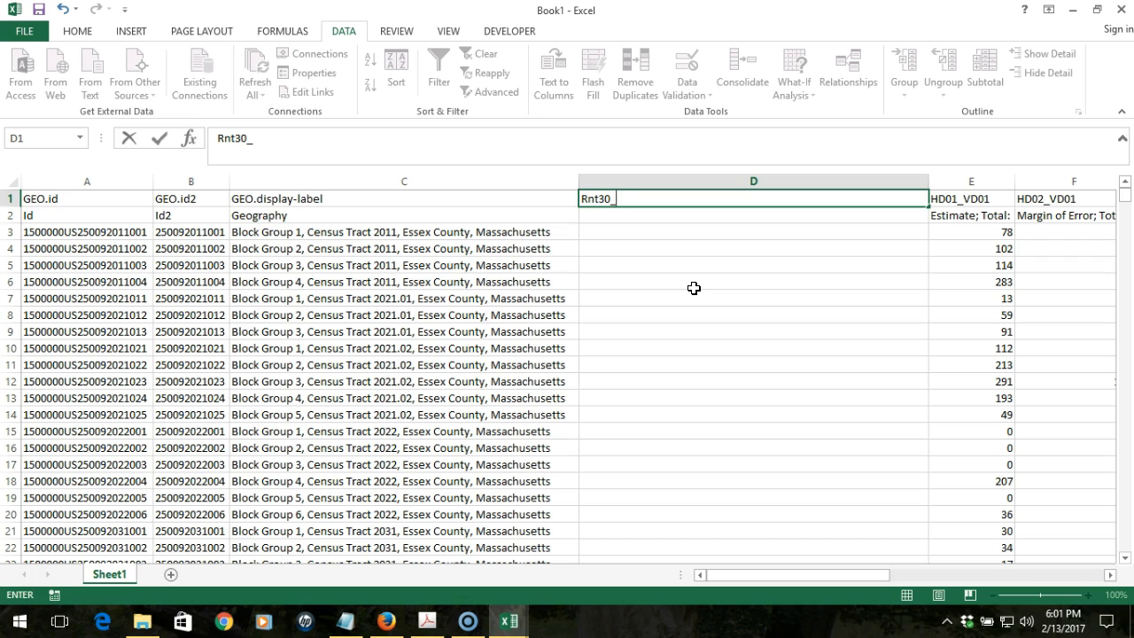
pyautogui.press('Return')
pyautogui.press('Return')
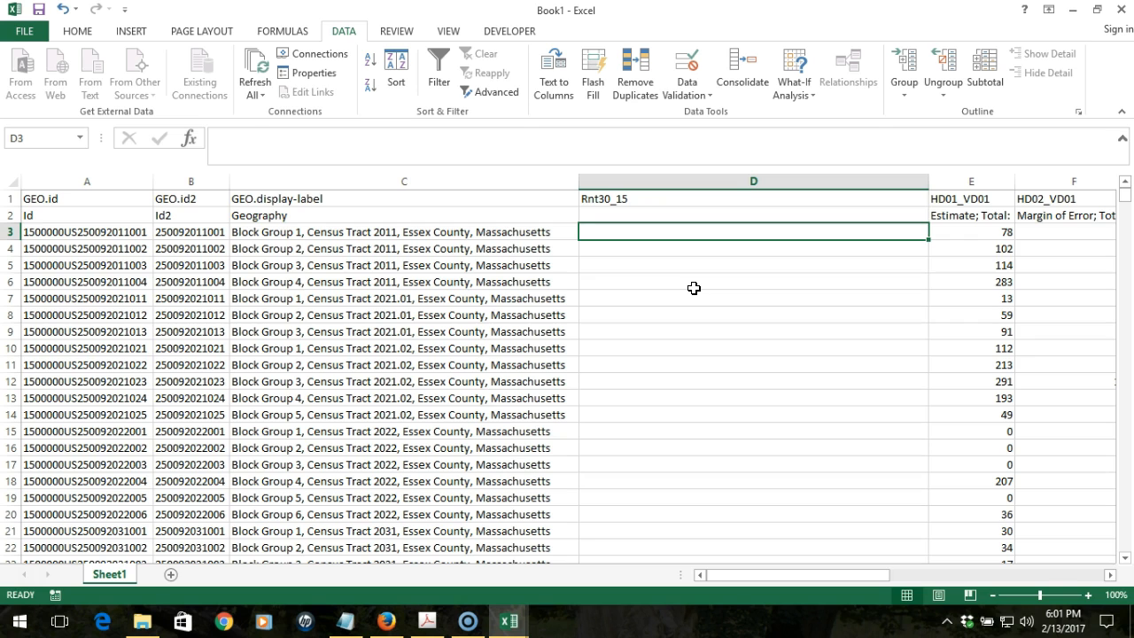
# Enter the formula =G3+I3+K3+M3 in D3 to sum the rent estimates from 30.0 percent up to 50.0 percent or more
pyautogui.write('=')
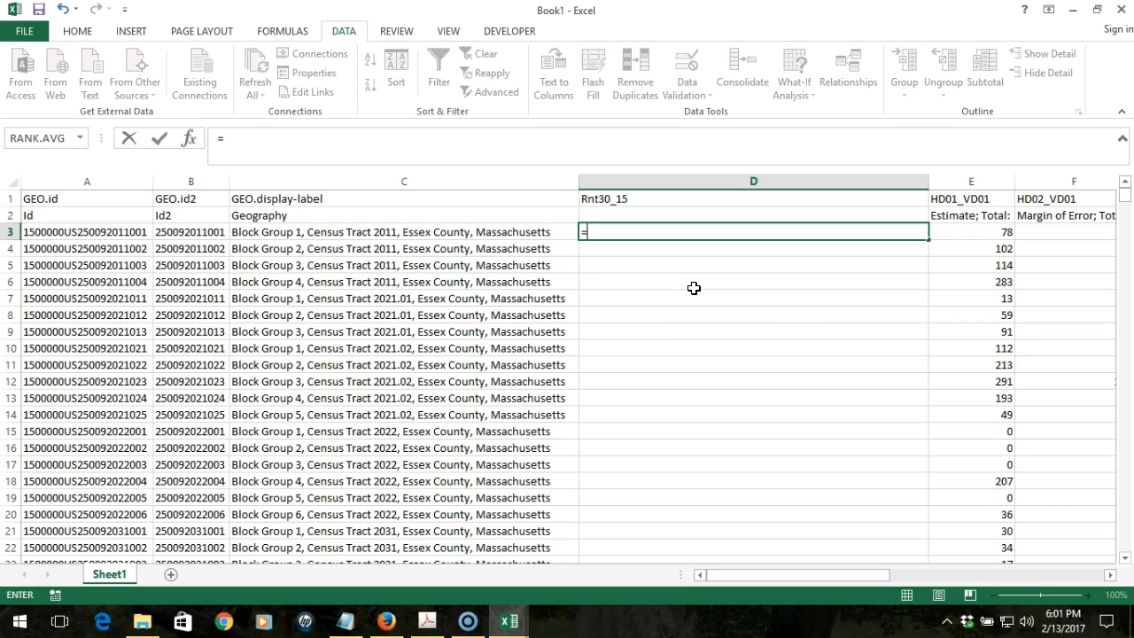
pyautogui.moveTo(818, 574); pyautogui.dragTo(864, 574)
pyautogui.click(653, 234)
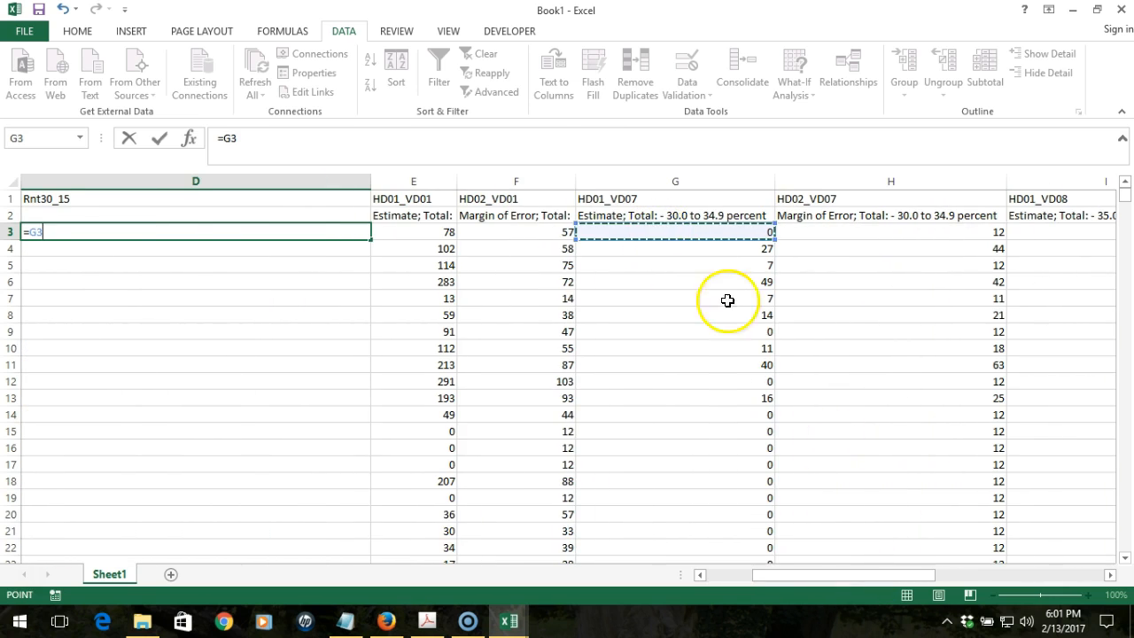
pyautogui.write('+')
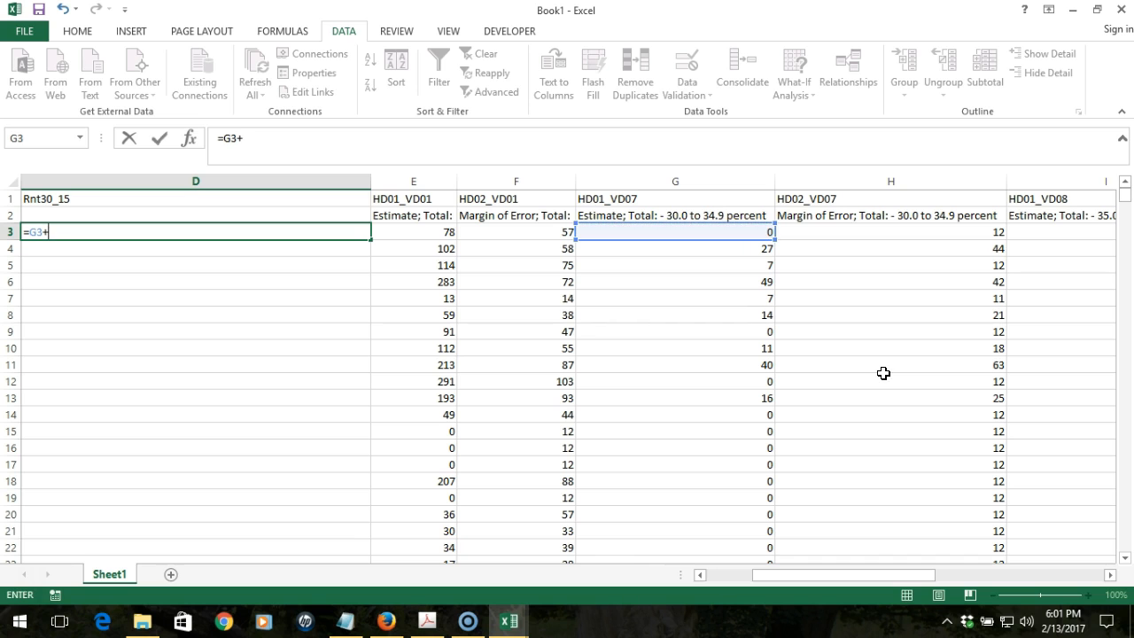
pyautogui.moveTo(847, 575); pyautogui.dragTo(863, 575)
pyautogui.click(752, 234)
pyautogui.write('+')
pyautogui.moveTo(843, 575); pyautogui.dragTo(893, 575)
pyautogui.click(815, 234)
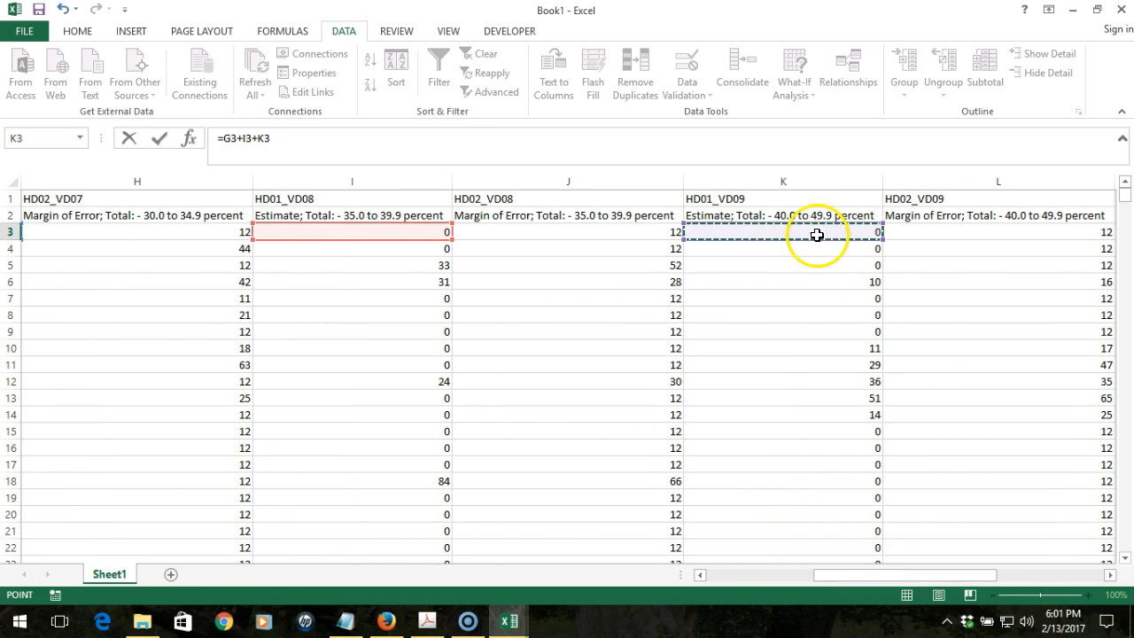
pyautogui.write('+')
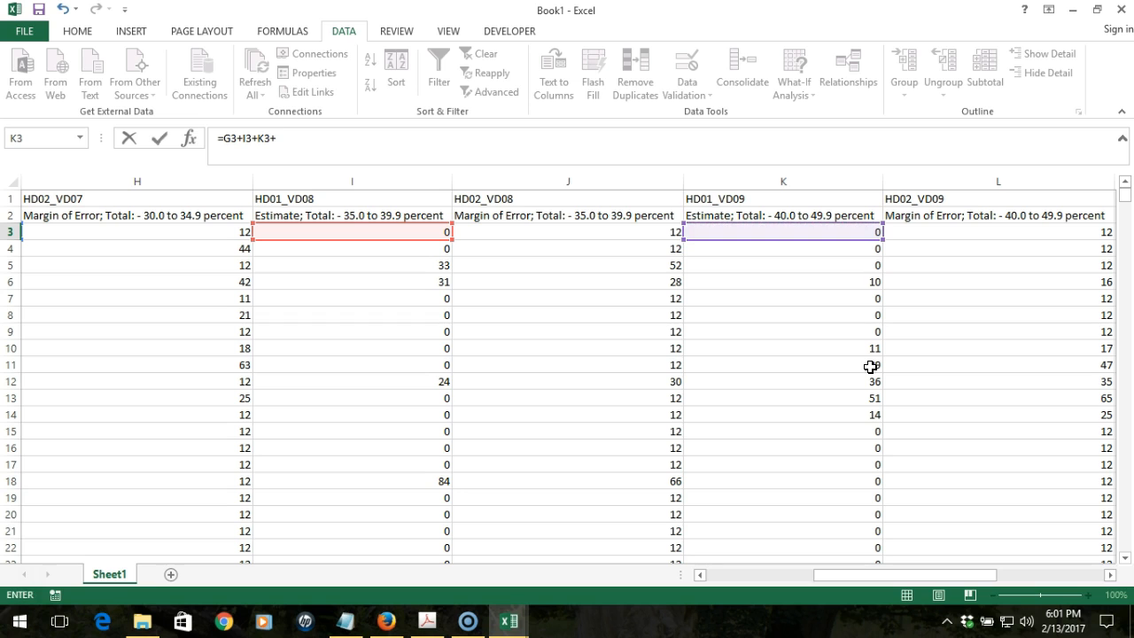
pyautogui.moveTo(841, 575); pyautogui.dragTo(867, 575)
pyautogui.click(782, 232)
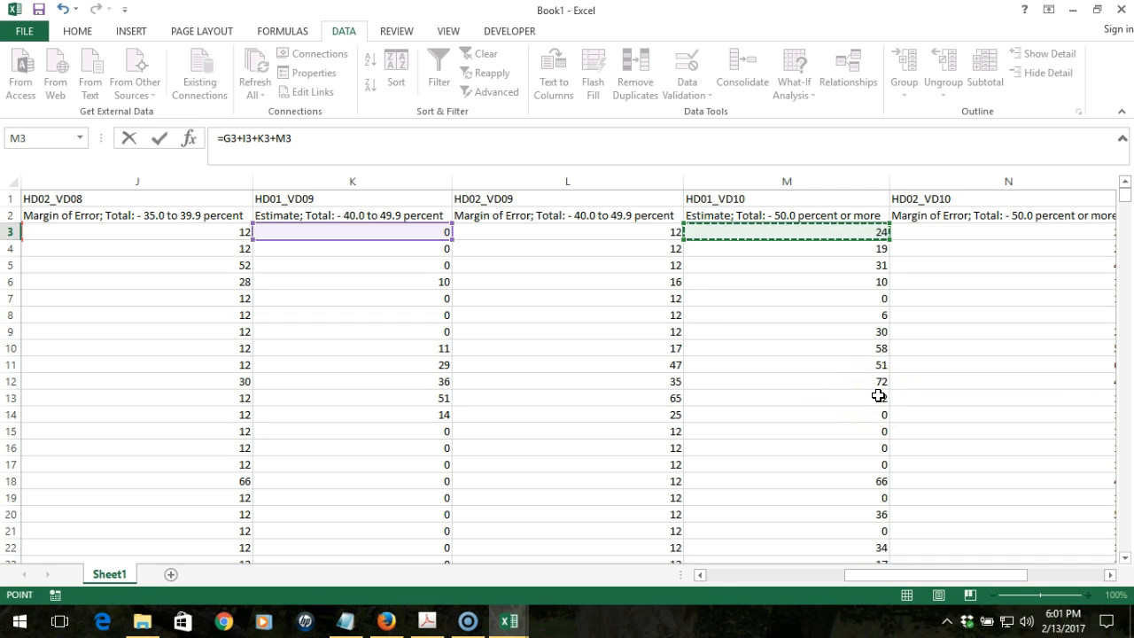
pyautogui.press('Return')
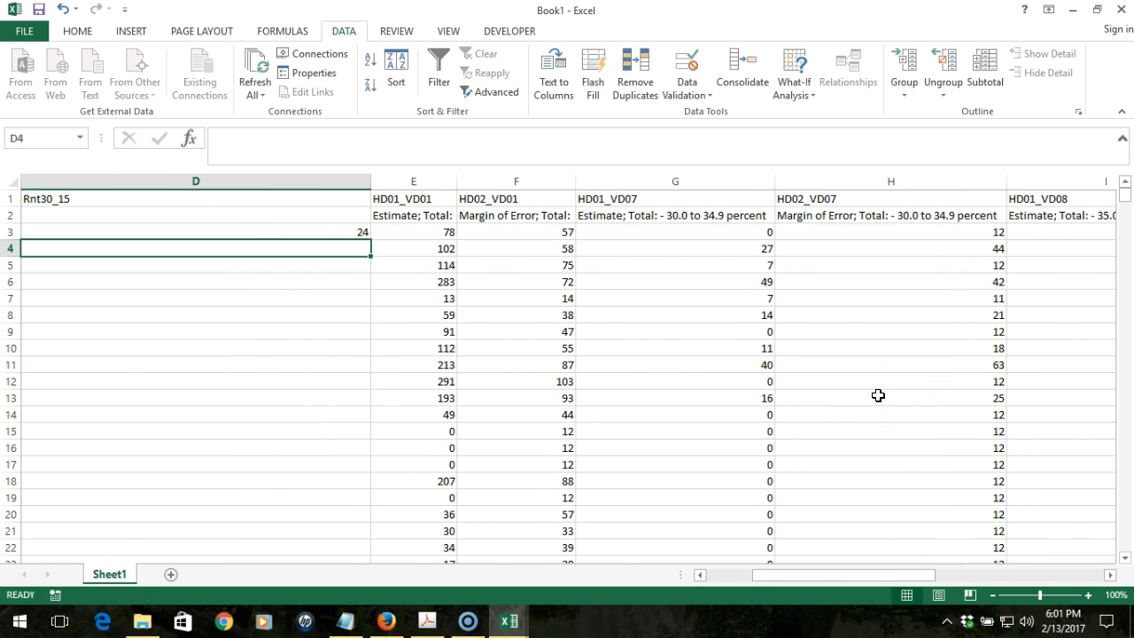
# Fill the D3 sum formula down the Rnt30_15 column for all block groups and check the copied formulas
pyautogui.click(306, 233)
pyautogui.moveTo(805, 578); pyautogui.dragTo(773, 577)
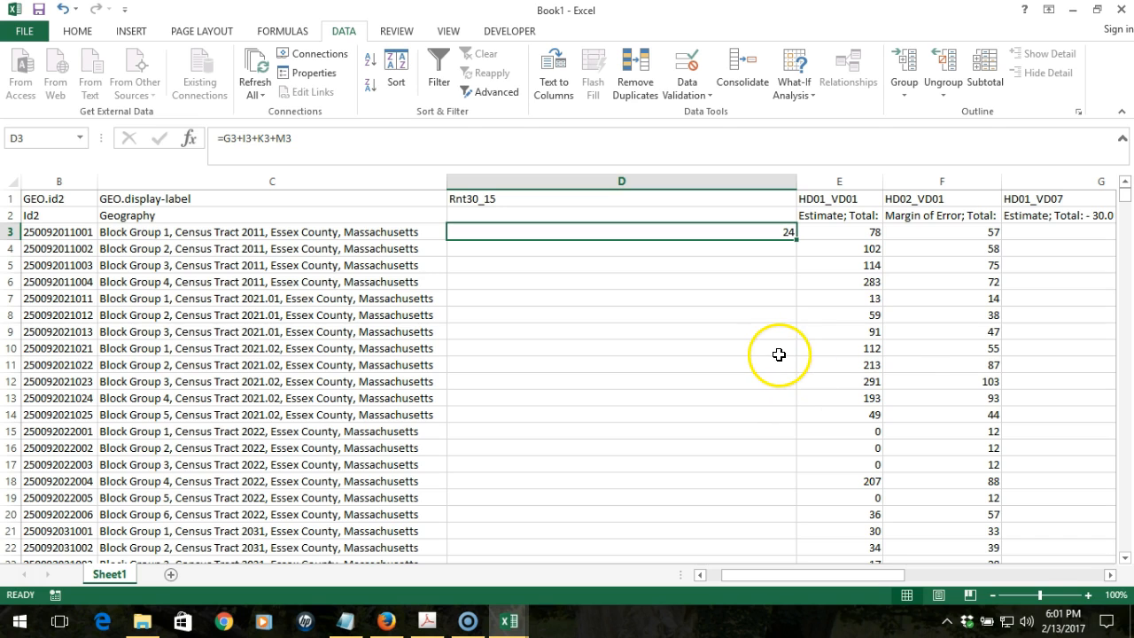
pyautogui.click(914, 386)
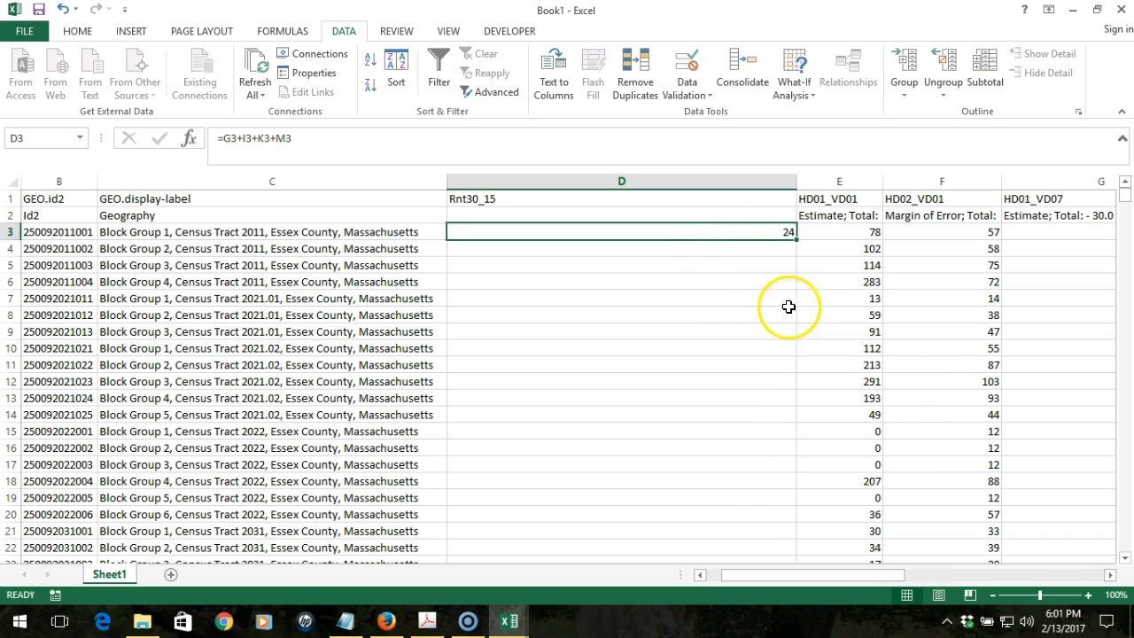
pyautogui.doubleClick(797, 240)
pyautogui.click(750, 332)
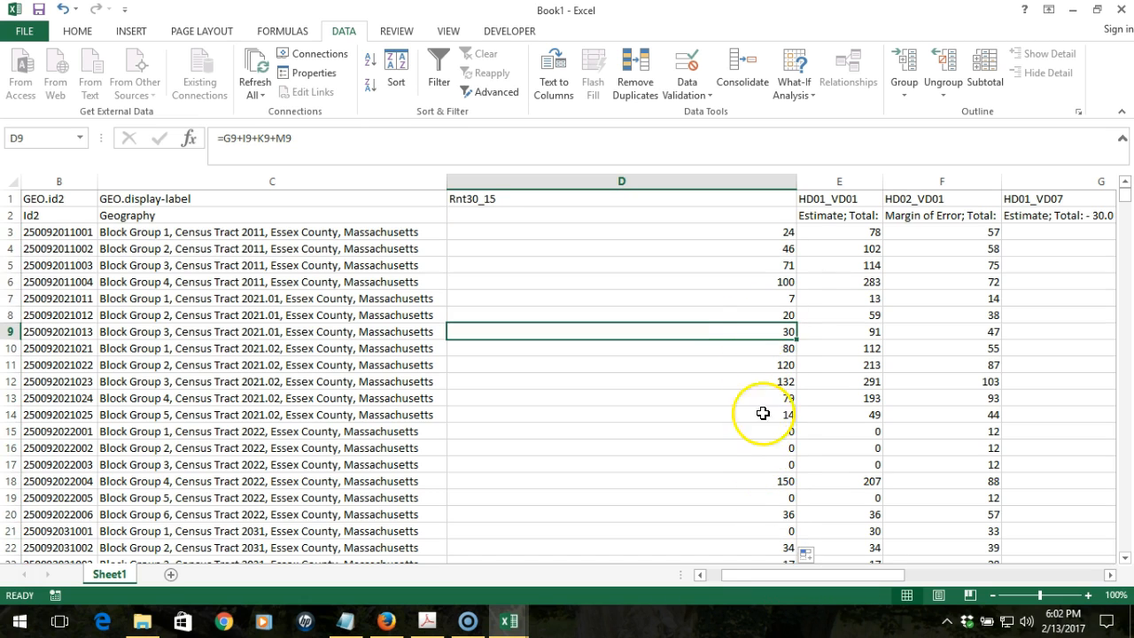
pyautogui.click(755, 233)
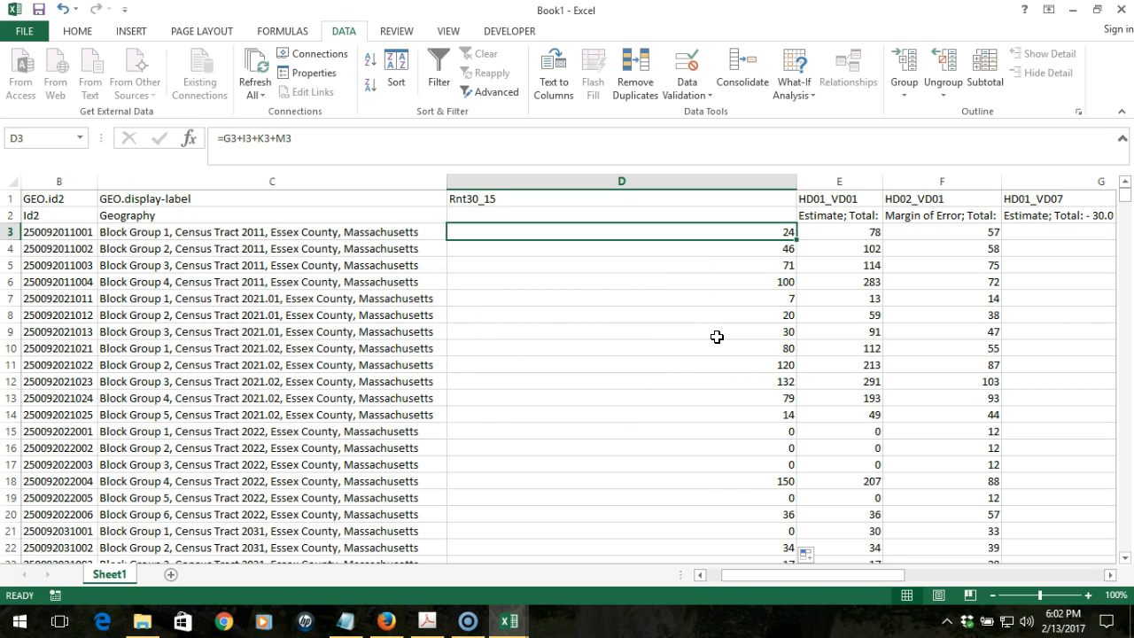
# Insert an empty column before HD01_VD01 and fit the width of column D to its contents
pyautogui.rightClick(824, 186)
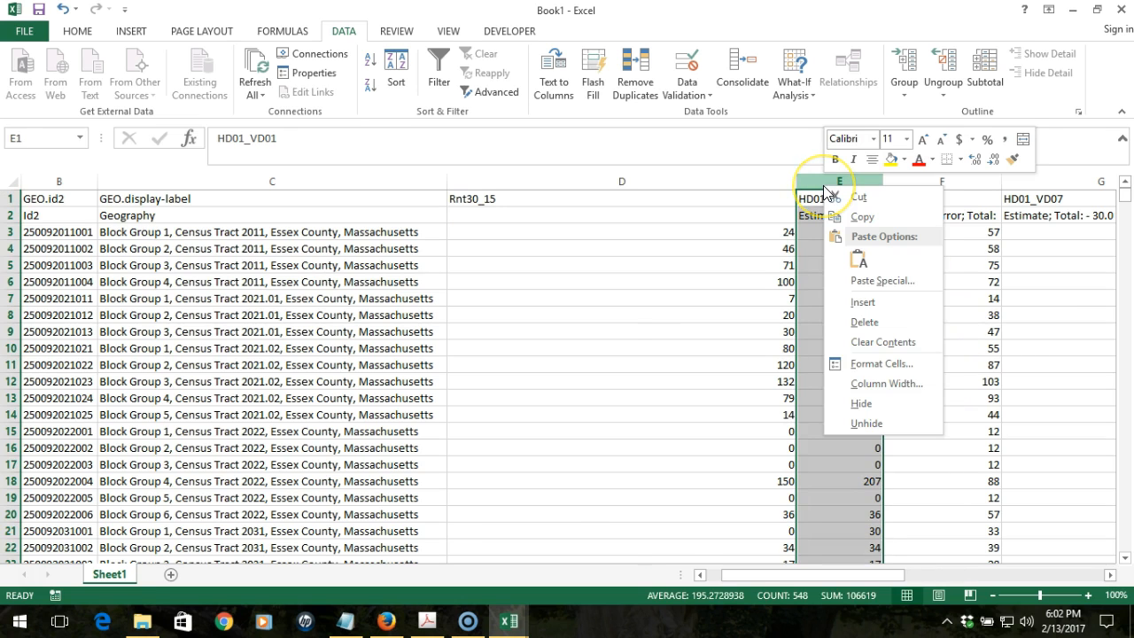
pyautogui.click(862, 303)
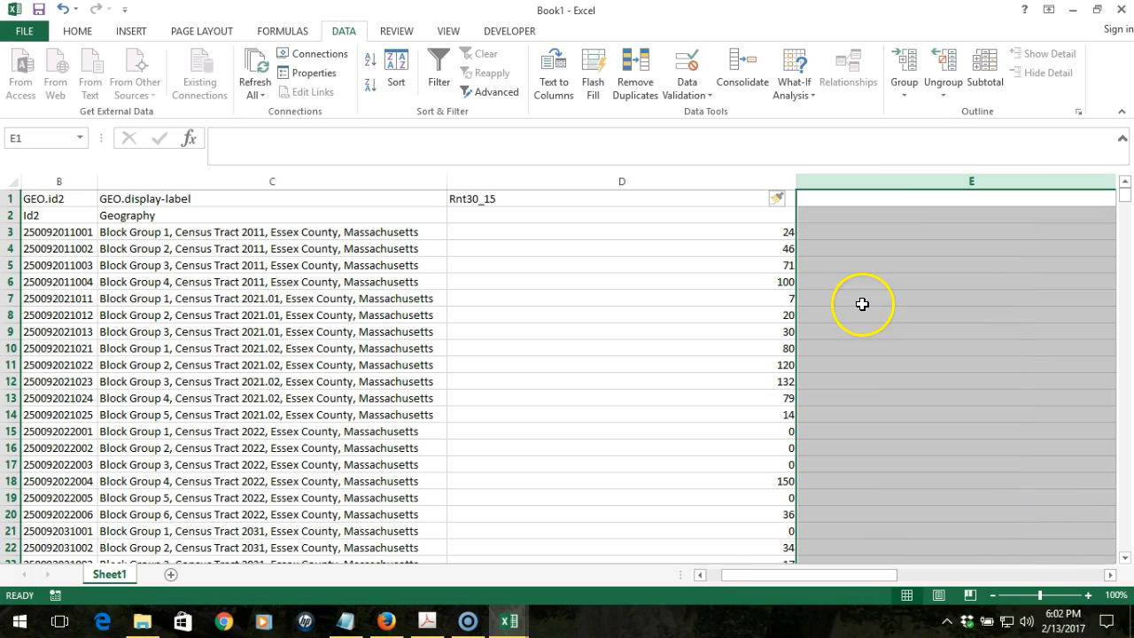
pyautogui.click(858, 200)
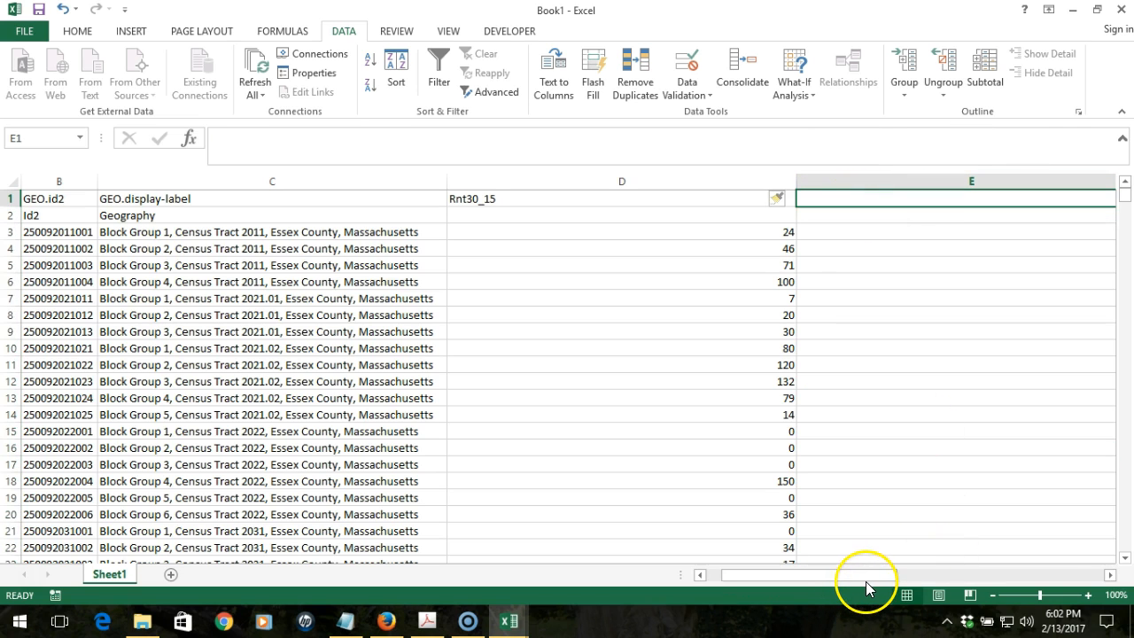
pyautogui.doubleClick(797, 181)
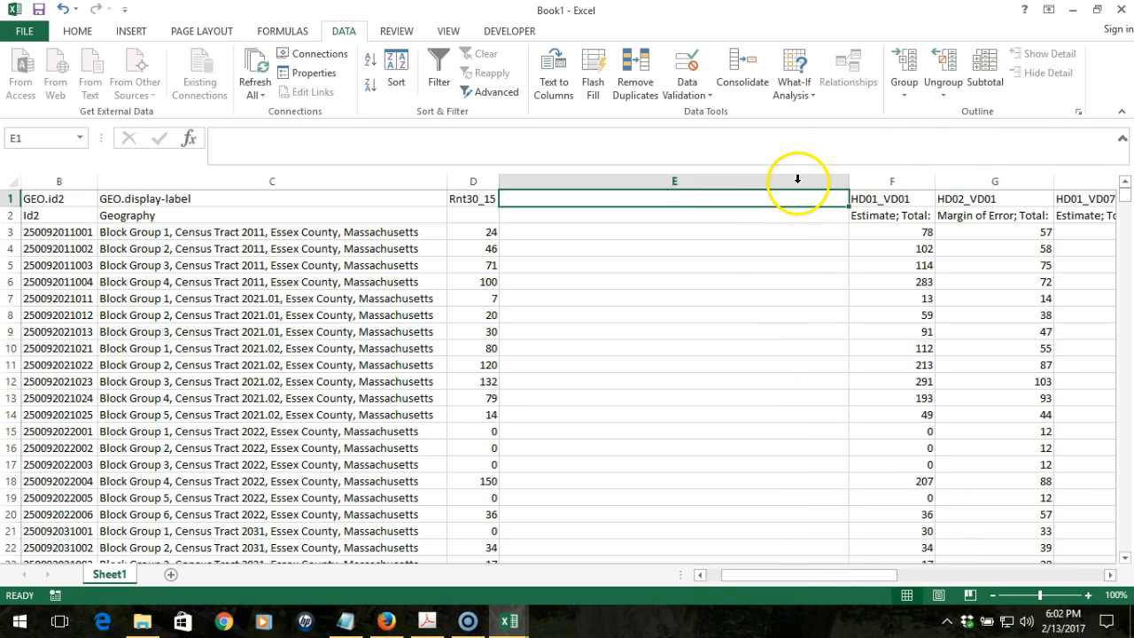
# Enter Rnt30_15MOE as the heading of the new column in E1
pyautogui.write('Rnt3')
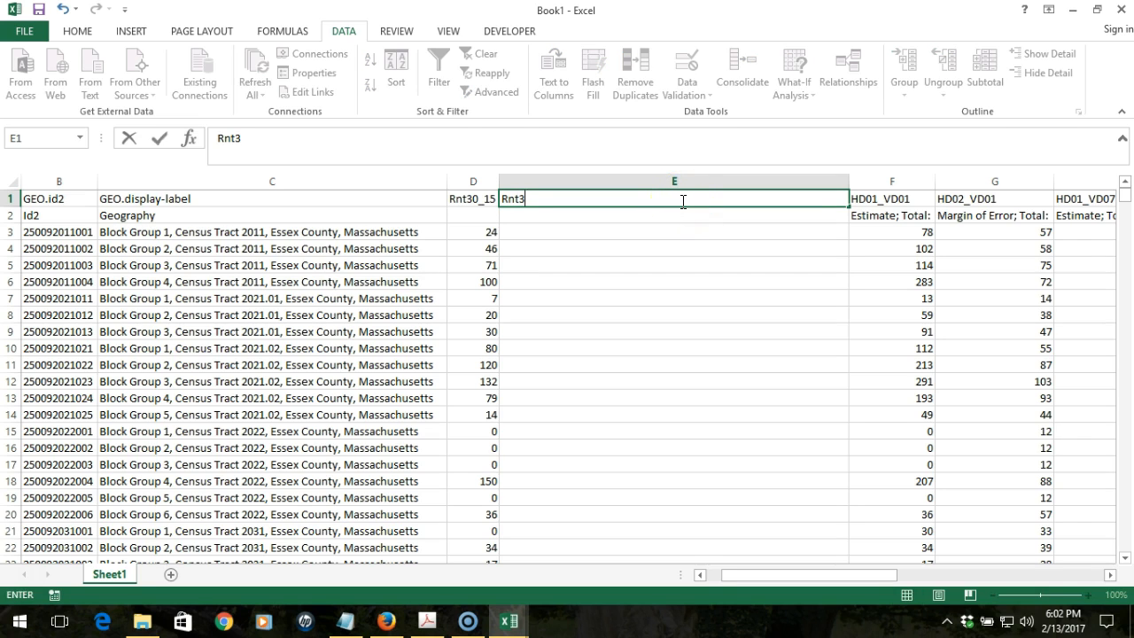
pyautogui.write('0_15MOE')
pyautogui.press('Return')
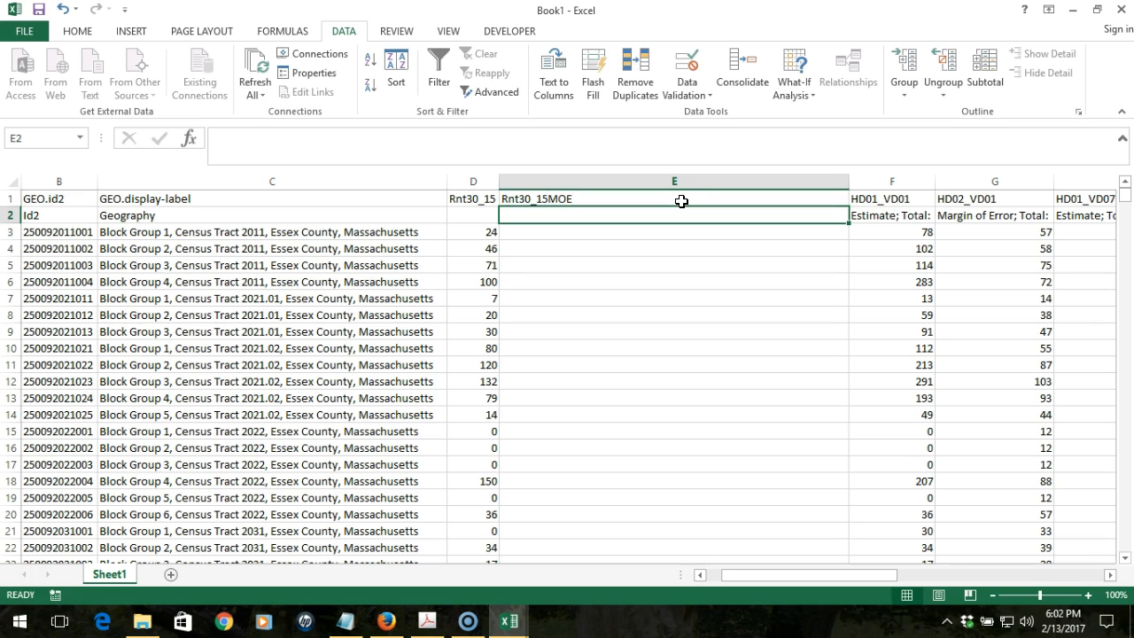
# Enter the formula =SQRT(I3^2+K3^2+M3^2+O3^2) in E3 to aggregate the margins of error for the 30 percent and higher categories
pyautogui.press('Return')
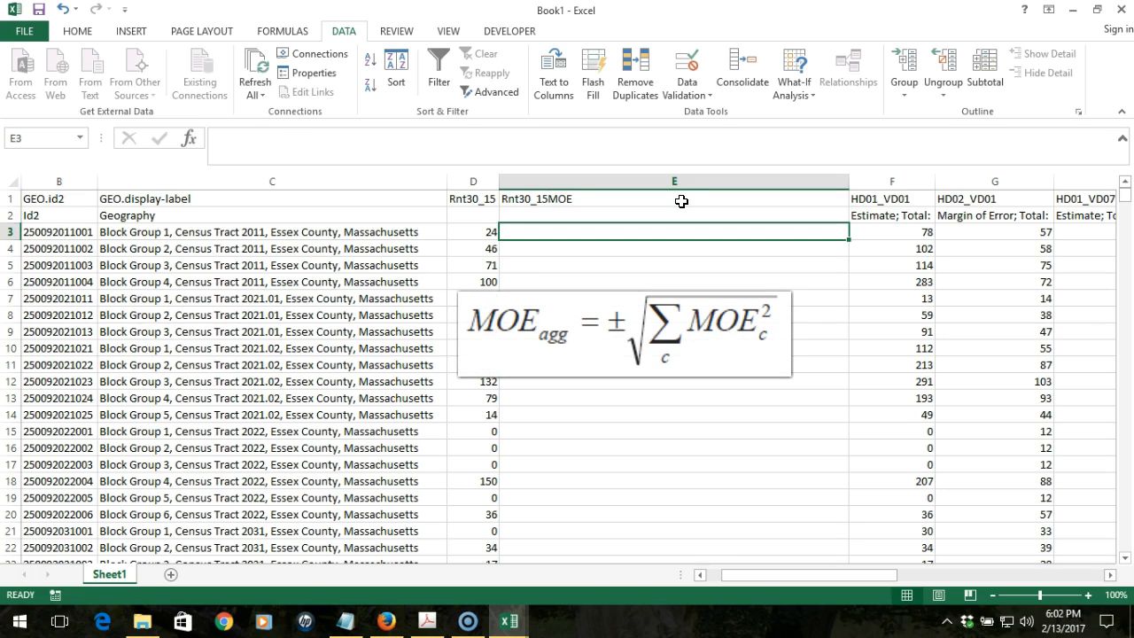
pyautogui.write('=')
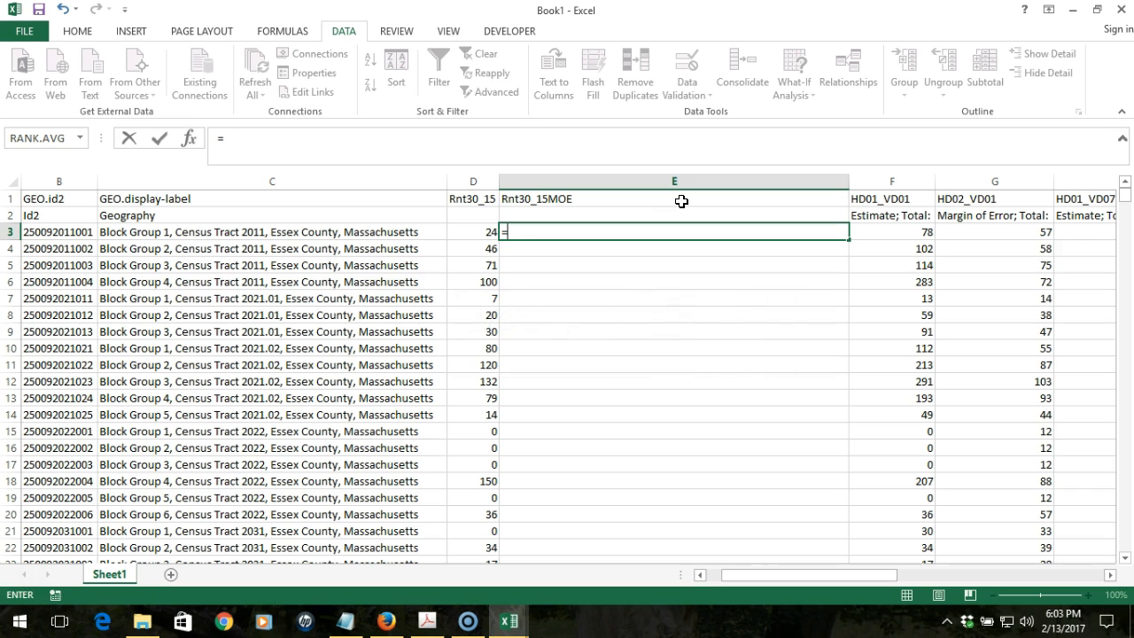
pyautogui.write('sqr')
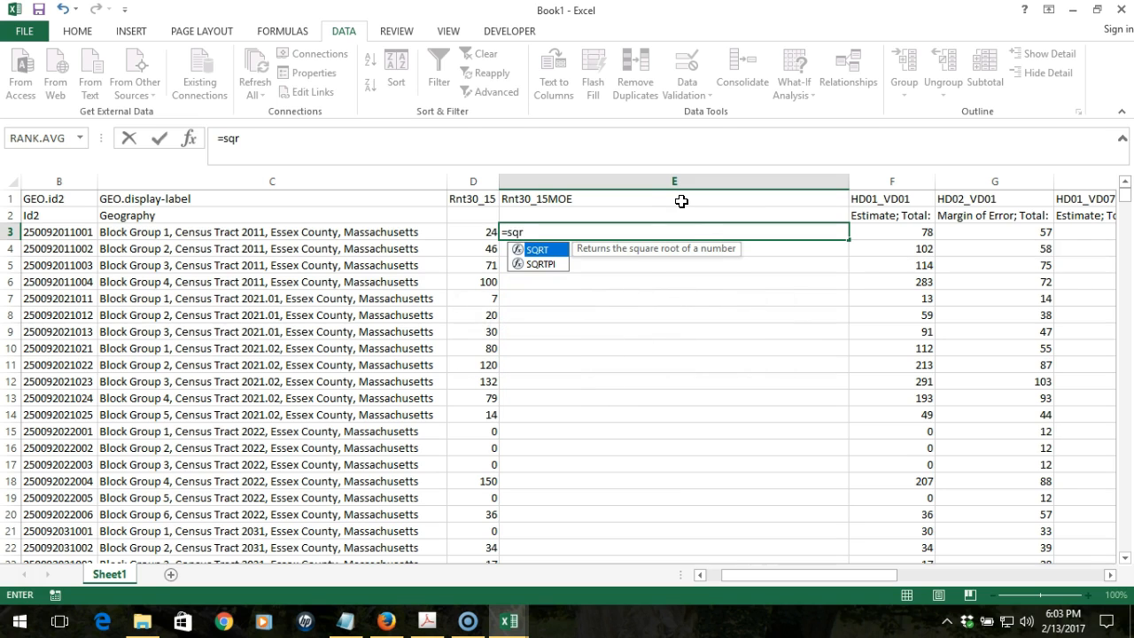
pyautogui.doubleClick(536, 249)
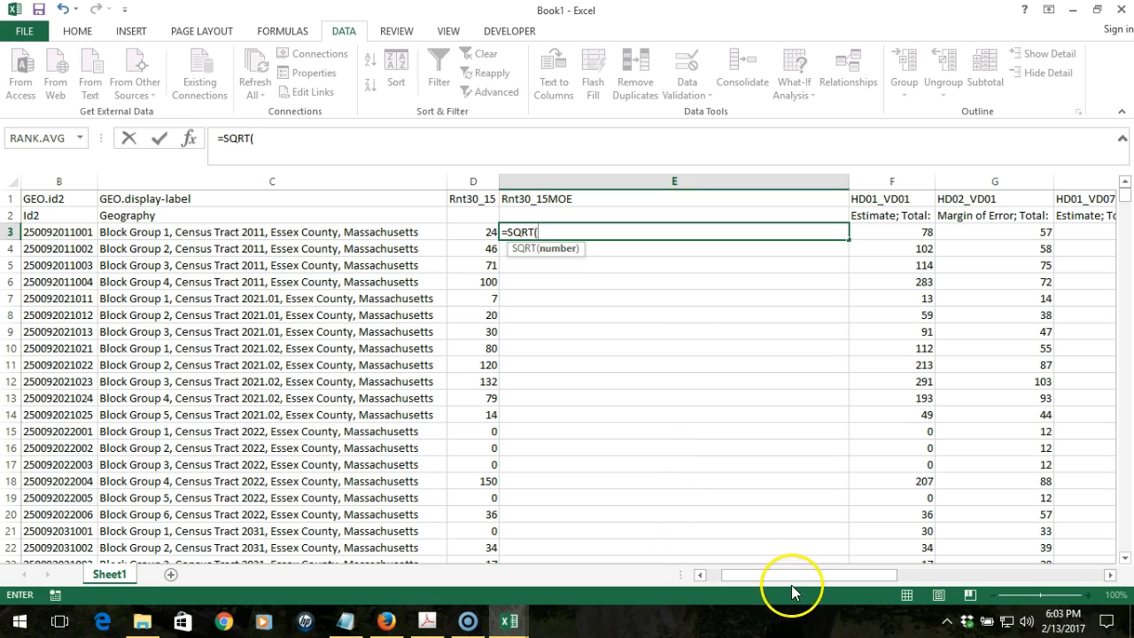
pyautogui.moveTo(801, 574); pyautogui.dragTo(835, 578)
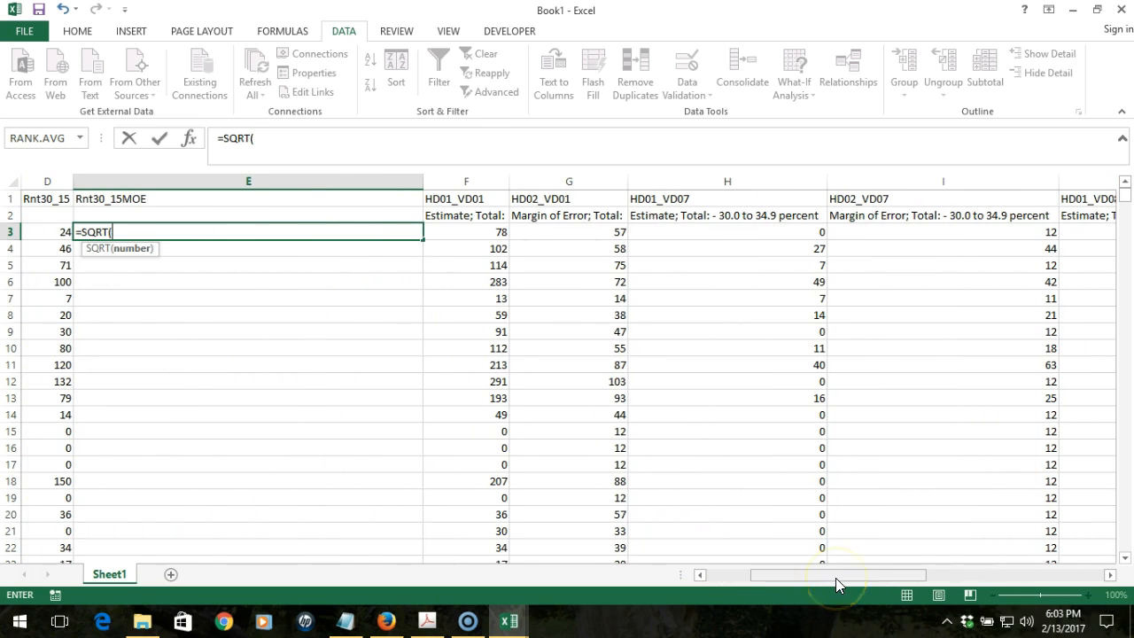
pyautogui.click(910, 230)
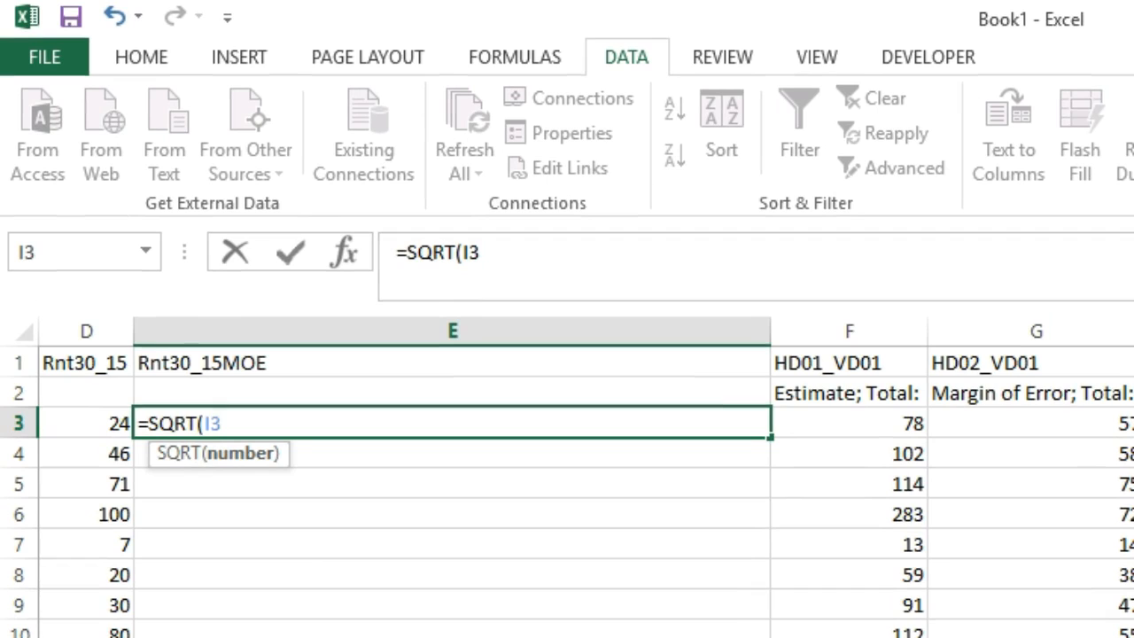
pyautogui.write('^2')
pyautogui.write('+')
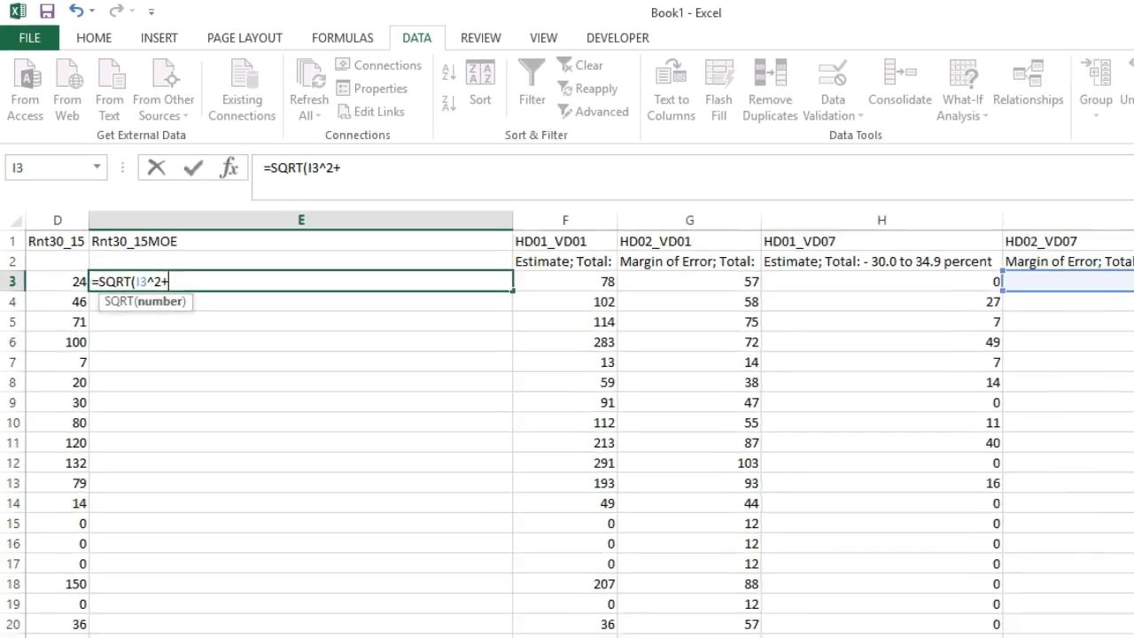
pyautogui.moveTo(877, 574); pyautogui.dragTo(912, 572)
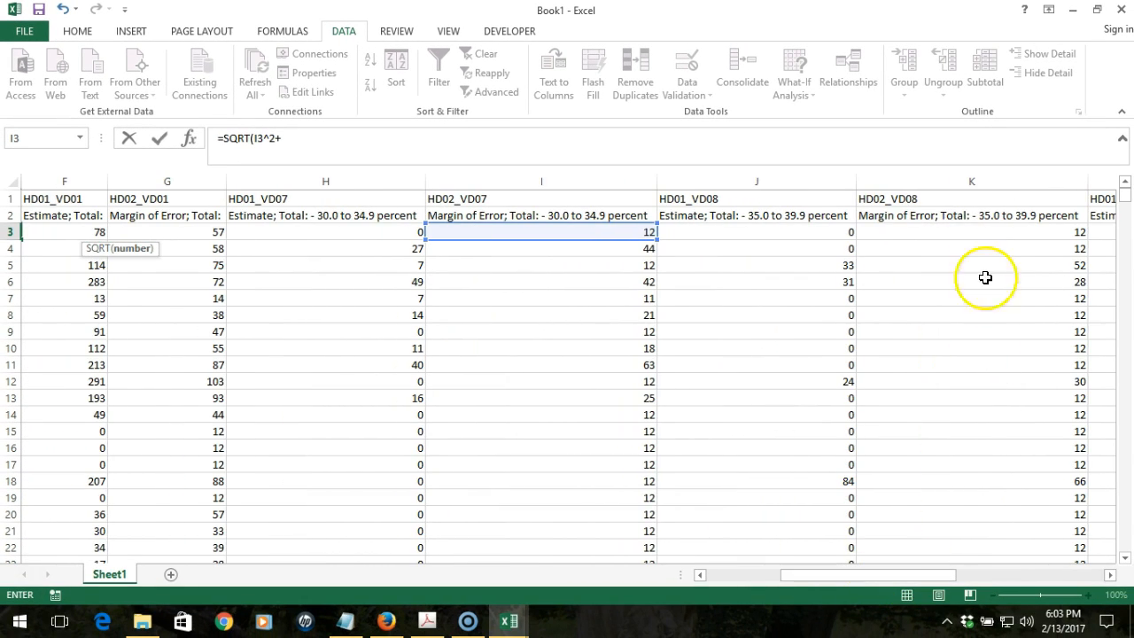
pyautogui.click(980, 228)
pyautogui.write('^')
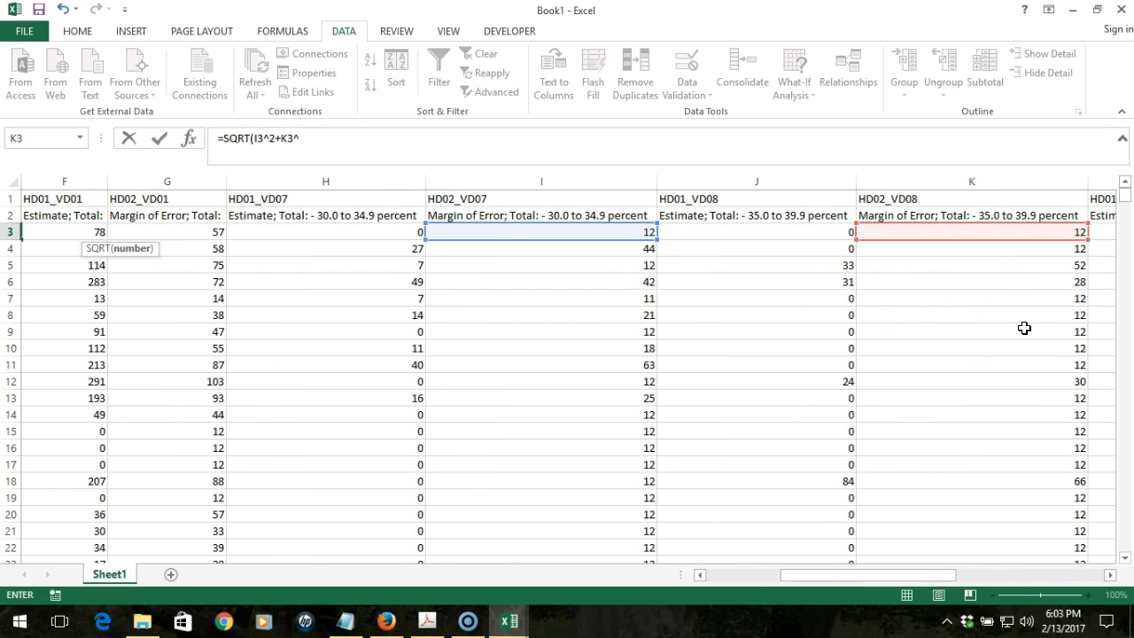
pyautogui.write('2+')
pyautogui.moveTo(896, 573); pyautogui.dragTo(946, 573)
pyautogui.click(1028, 232)
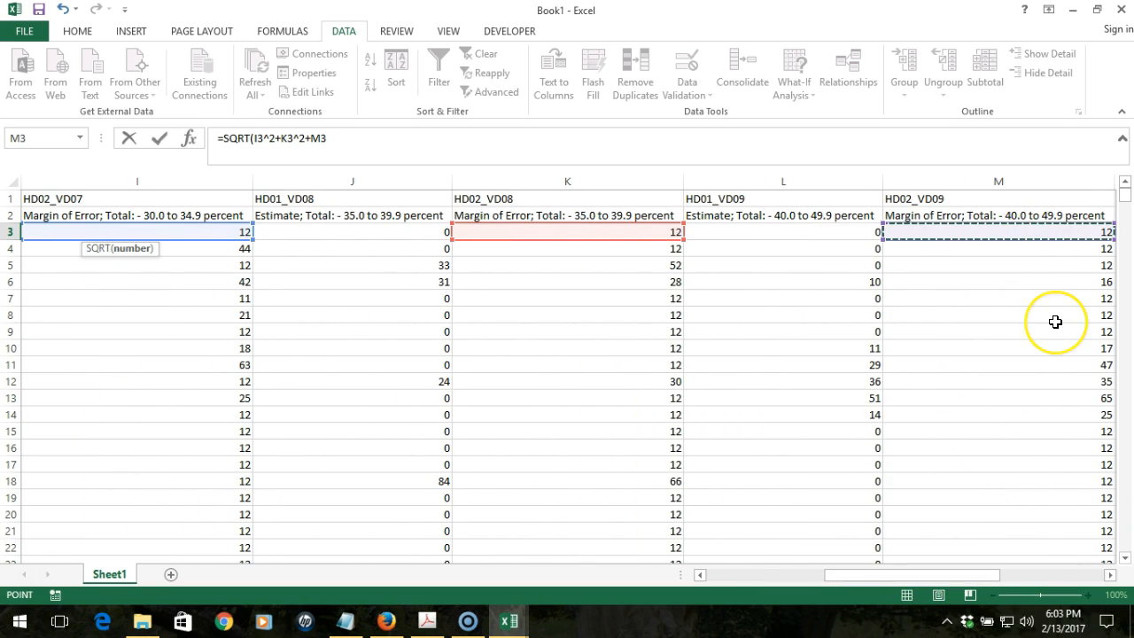
pyautogui.write('^2')
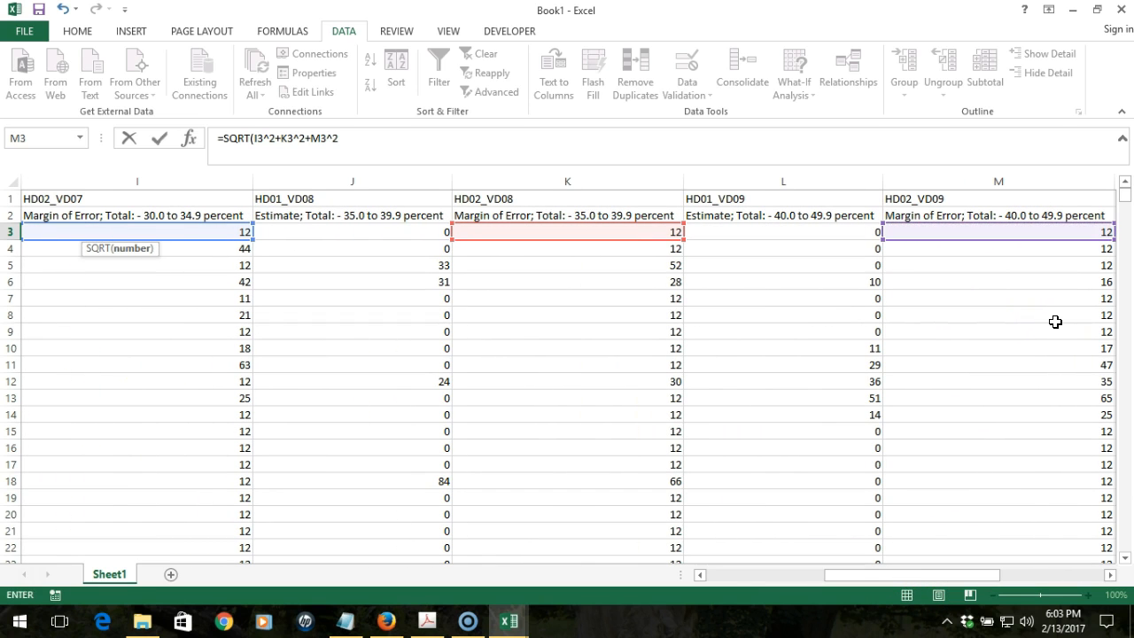
pyautogui.write('+')
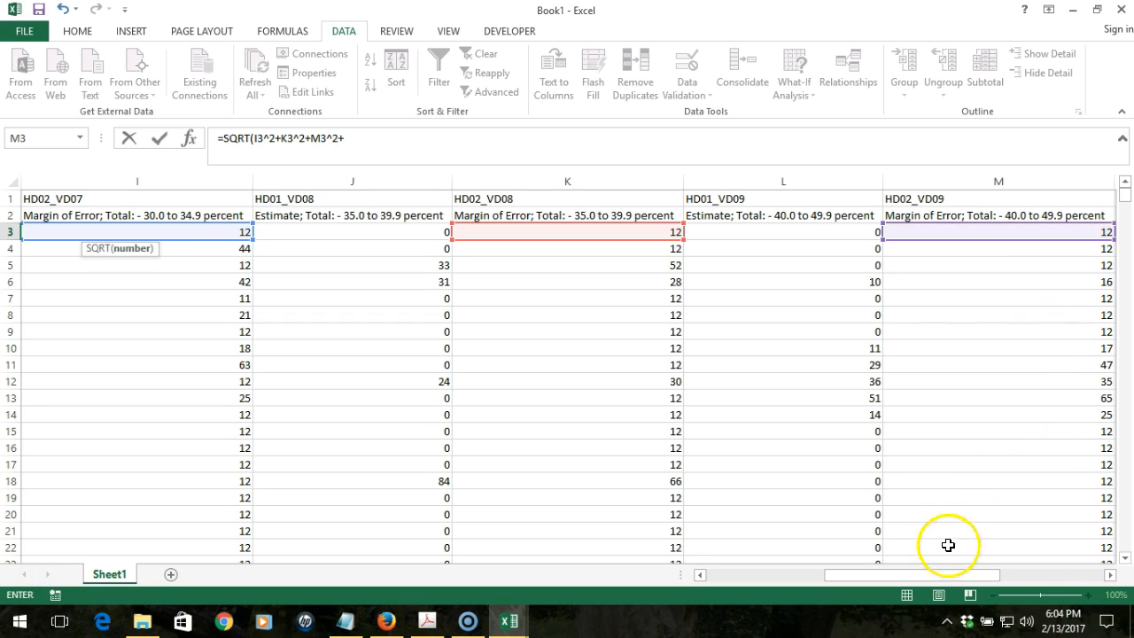
pyautogui.moveTo(935, 573); pyautogui.dragTo(978, 573)
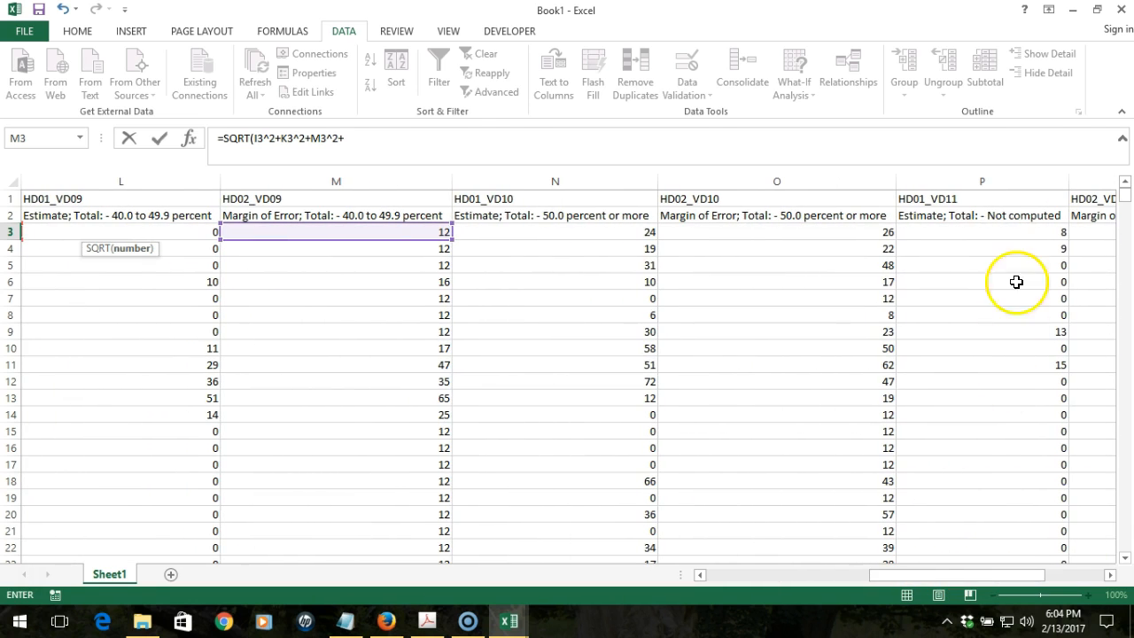
pyautogui.click(746, 232)
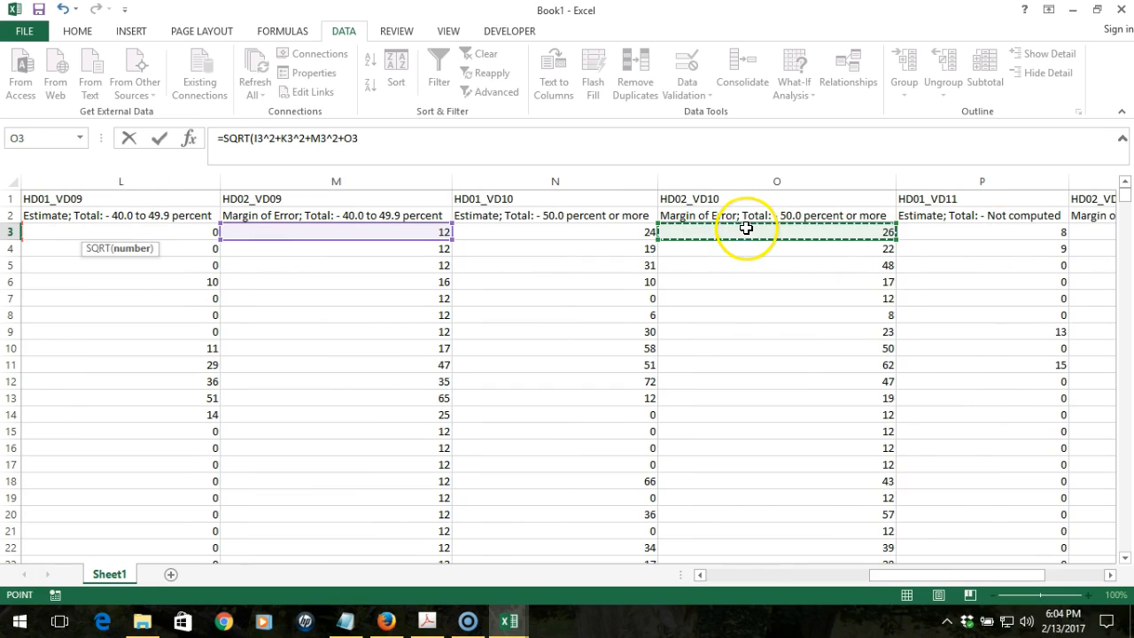
pyautogui.write('^2')
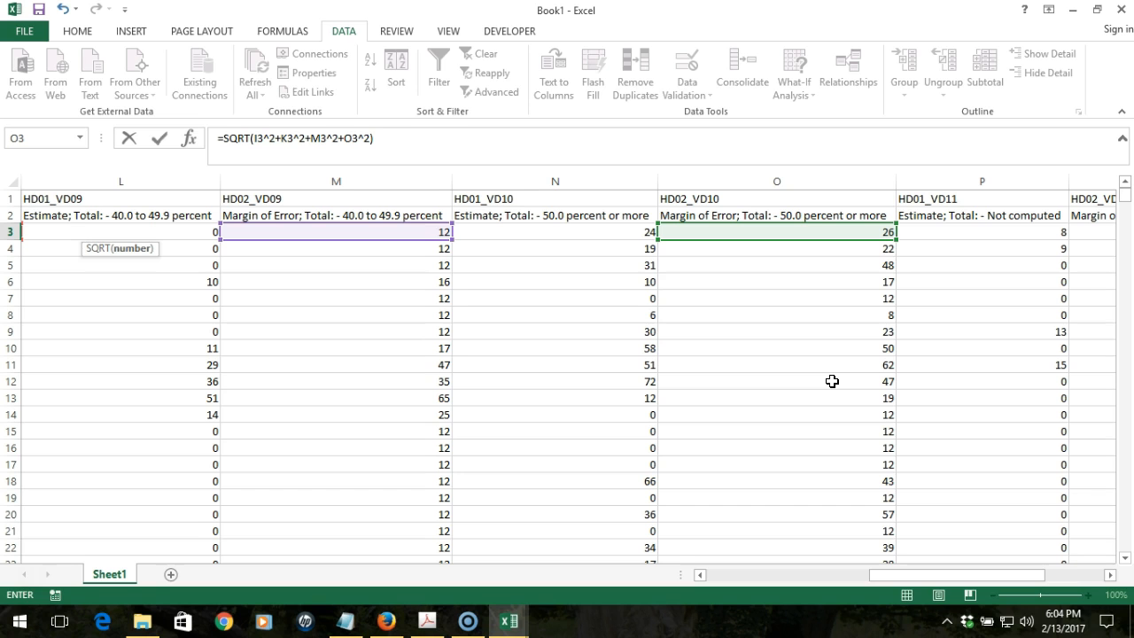
pyautogui.press('Return')
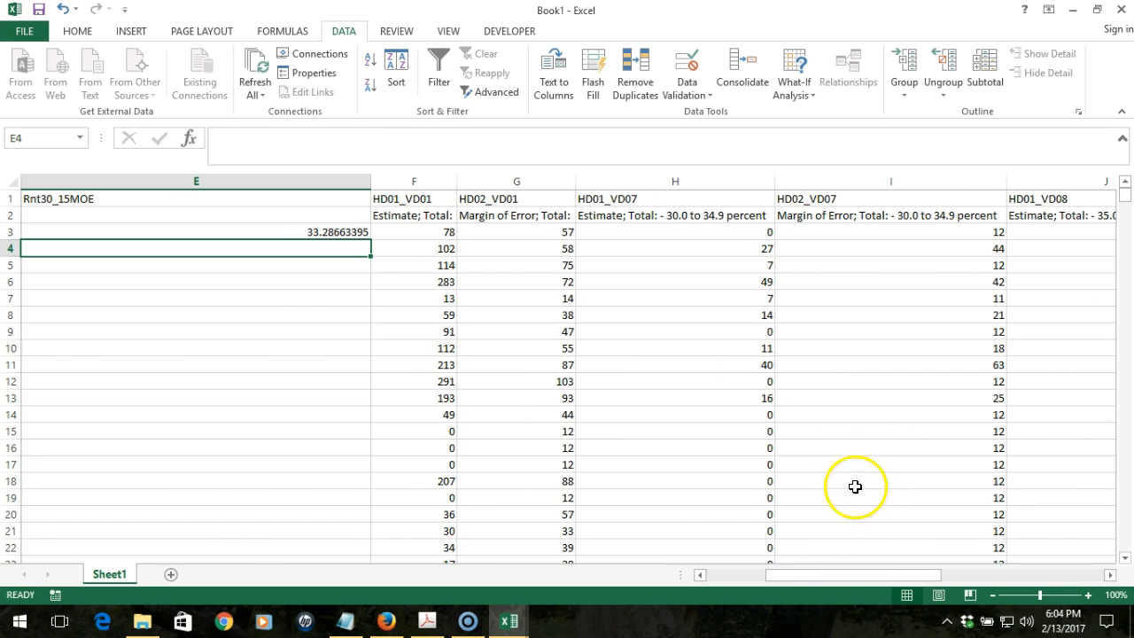
# Format the aggregated margin of error in E3 to show one decimal place
pyautogui.moveTo(809, 581); pyautogui.dragTo(758, 582)
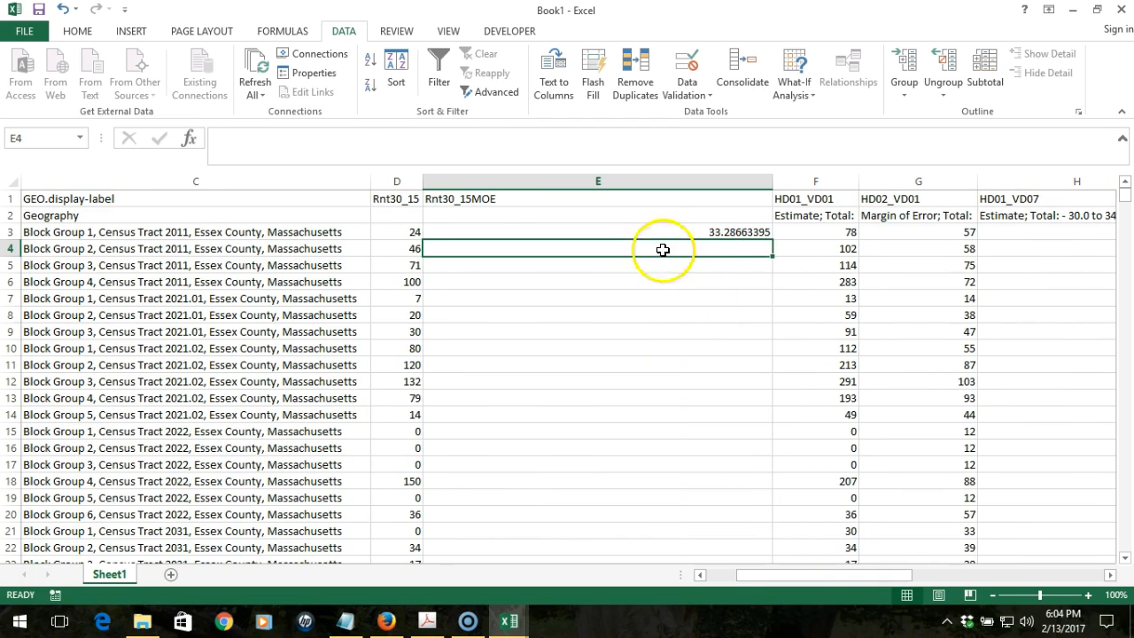
pyautogui.click(654, 231)
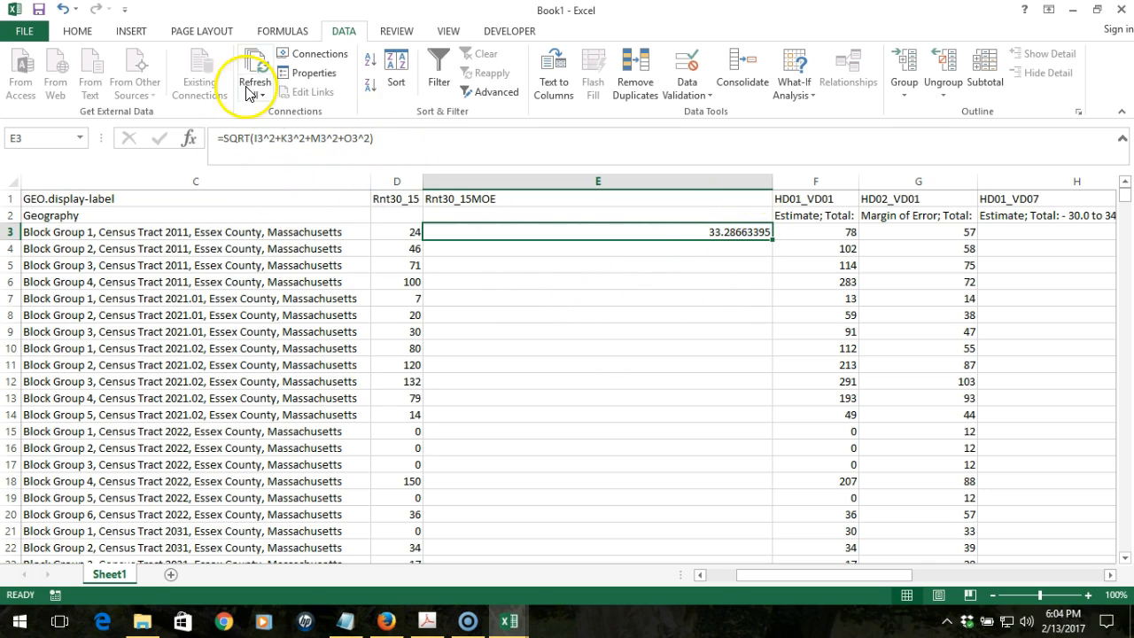
pyautogui.click(85, 31)
pyautogui.click(627, 88)
pyautogui.click(627, 88)
pyautogui.click(627, 87)
pyautogui.click(627, 88)
pyautogui.click(627, 88)
pyautogui.click(627, 87)
pyautogui.click(627, 87)
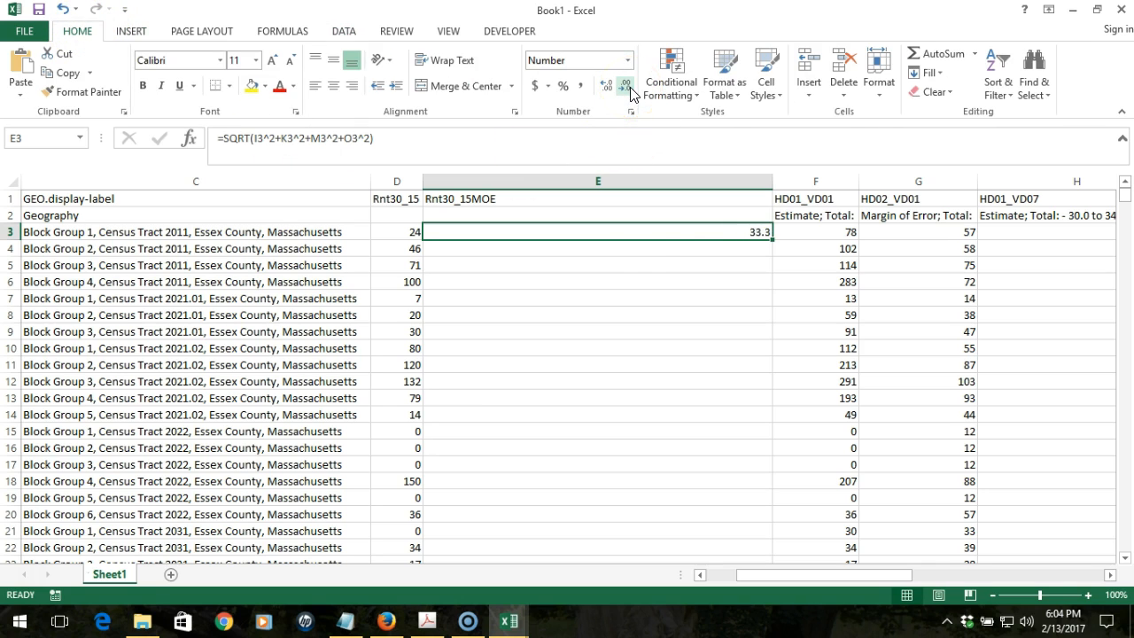
# Fit column E's width to its contents and fill the E3 formula down the Rnt30_15MOE column for all block groups
pyautogui.doubleClick(772, 182)
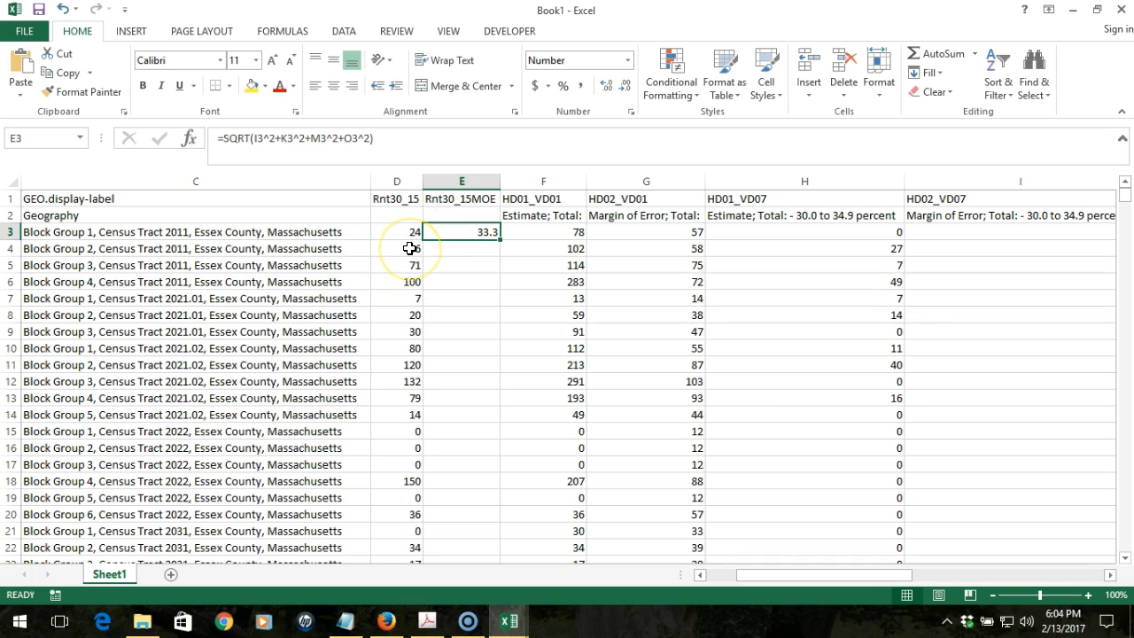
pyautogui.doubleClick(501, 240)
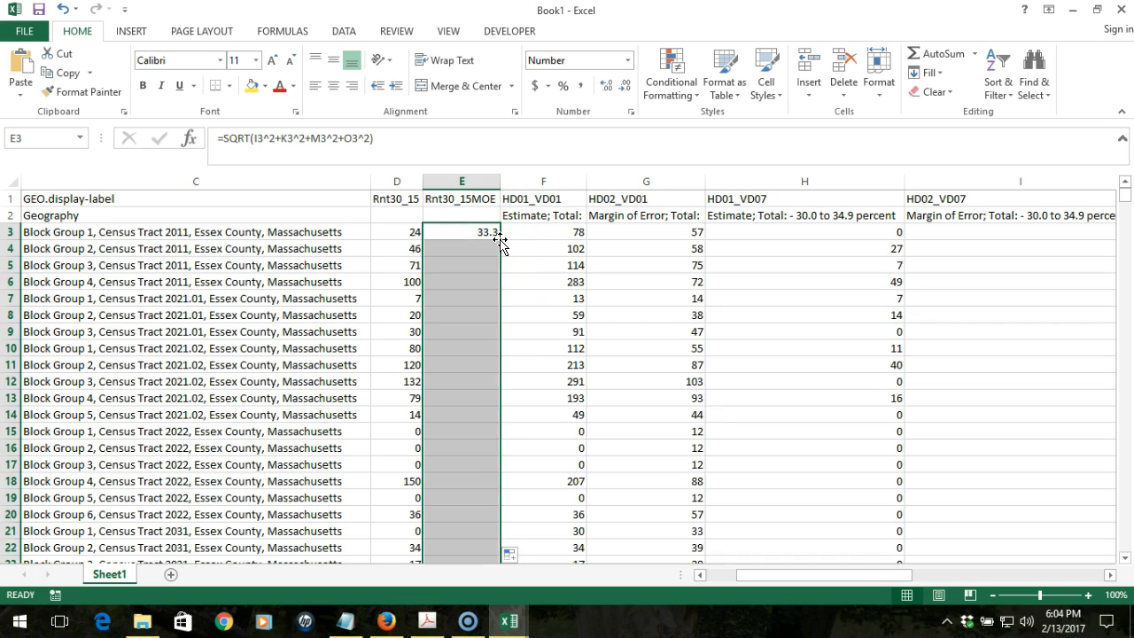
pyautogui.click(456, 282)
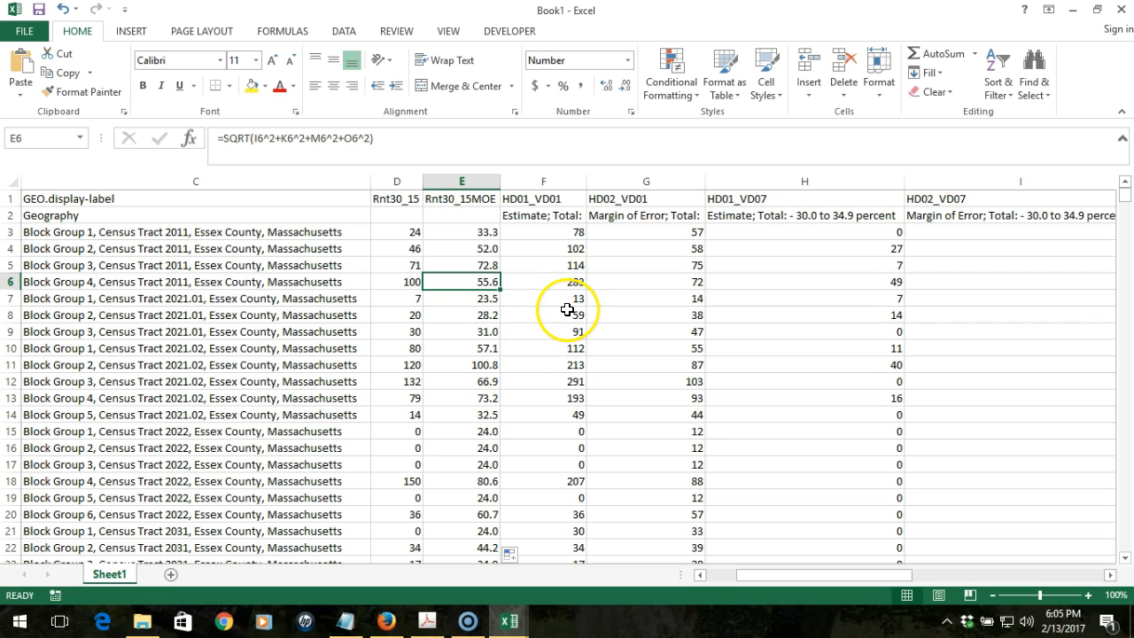
# Insert an empty column before HD01_VD01 and enter zRnt30_15 as its heading in F1
pyautogui.rightClick(548, 182)
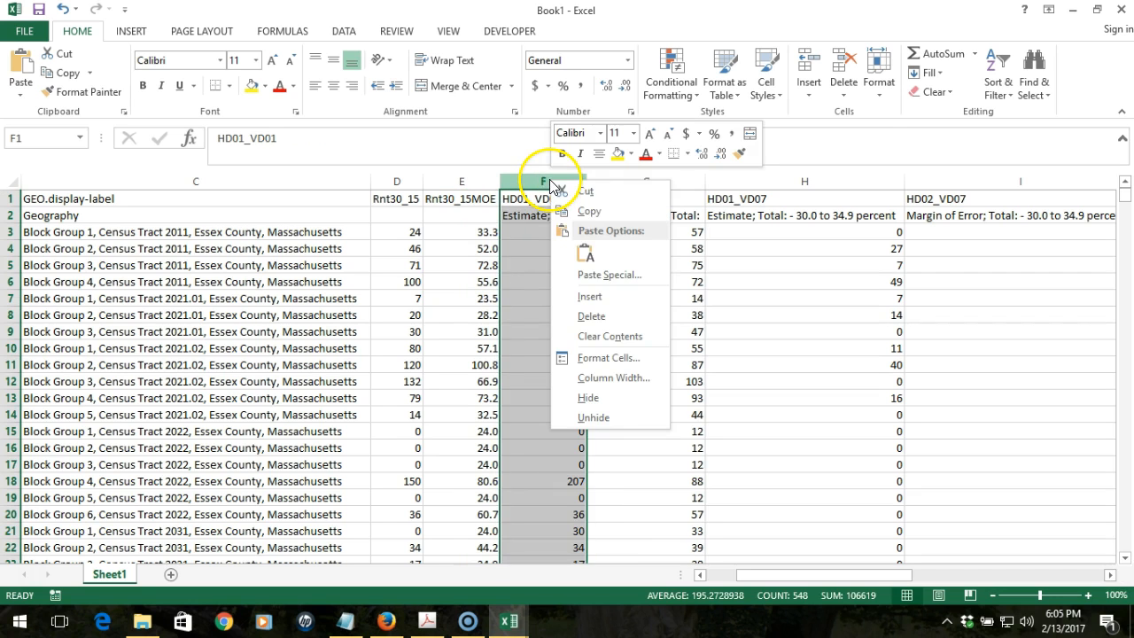
pyautogui.click(603, 296)
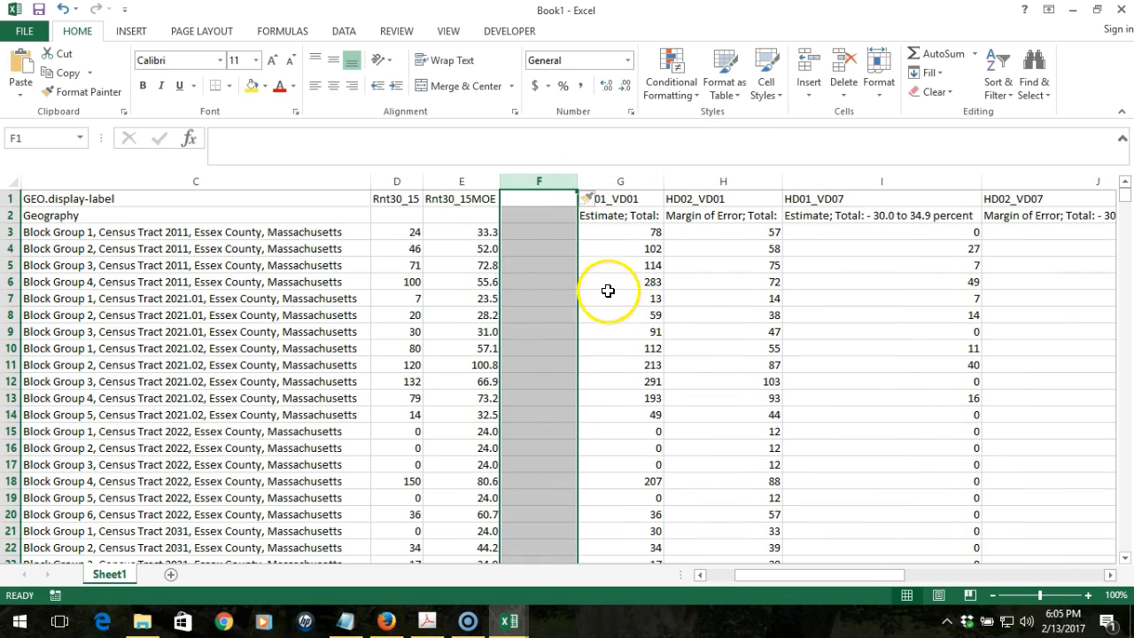
pyautogui.click(528, 201)
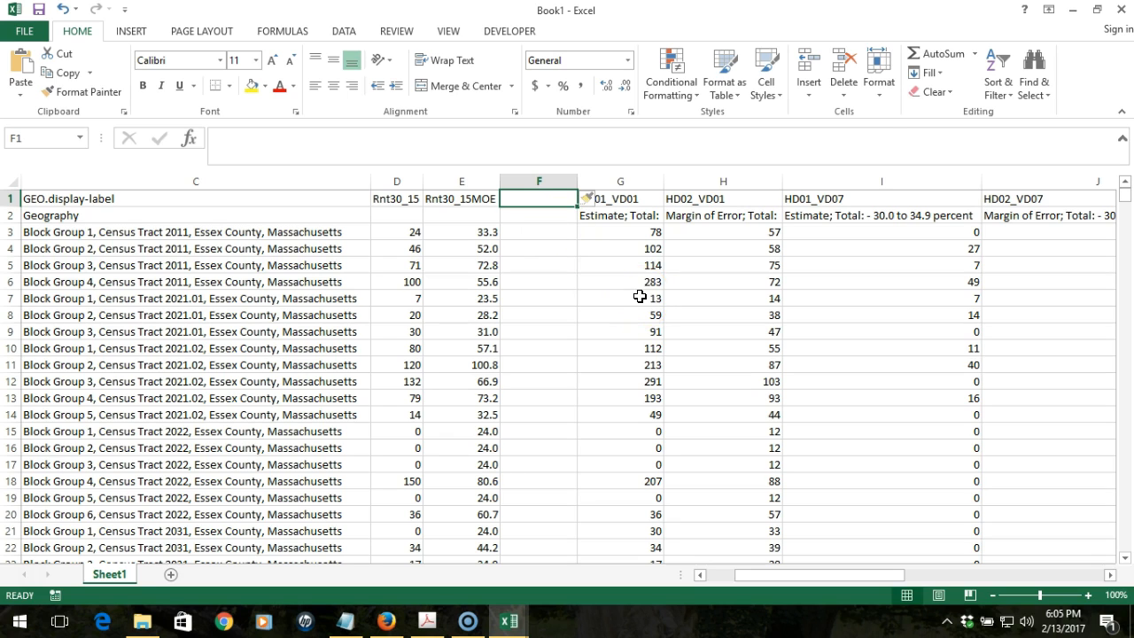
pyautogui.write('z')
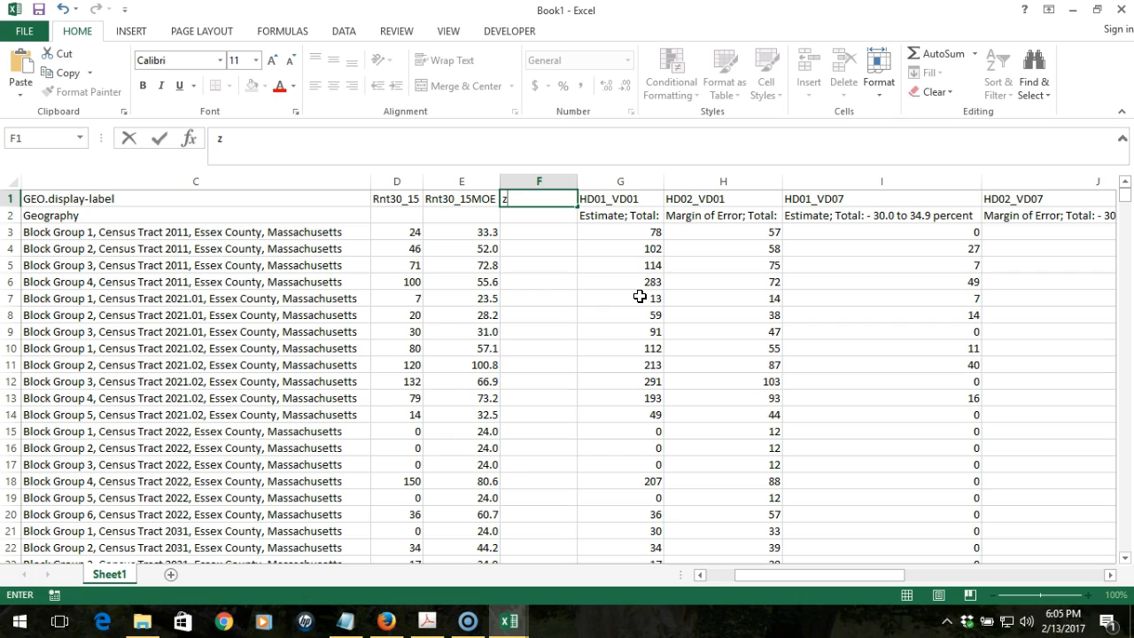
pyautogui.write('Rnt30_15')
pyautogui.hotkey('ctrl', 'Return')
# Enter the formula =D3/G3 in F3 to calculate the proportion of households paying 30 percent or more
pyautogui.press('Down')
pyautogui.press('Down')
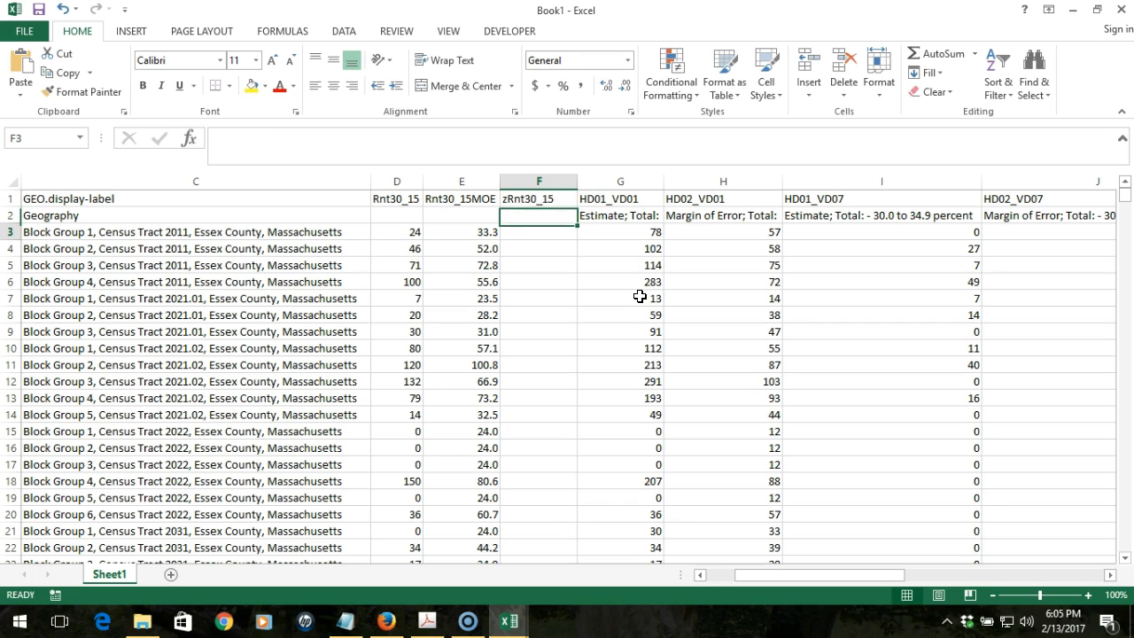
pyautogui.write('=')
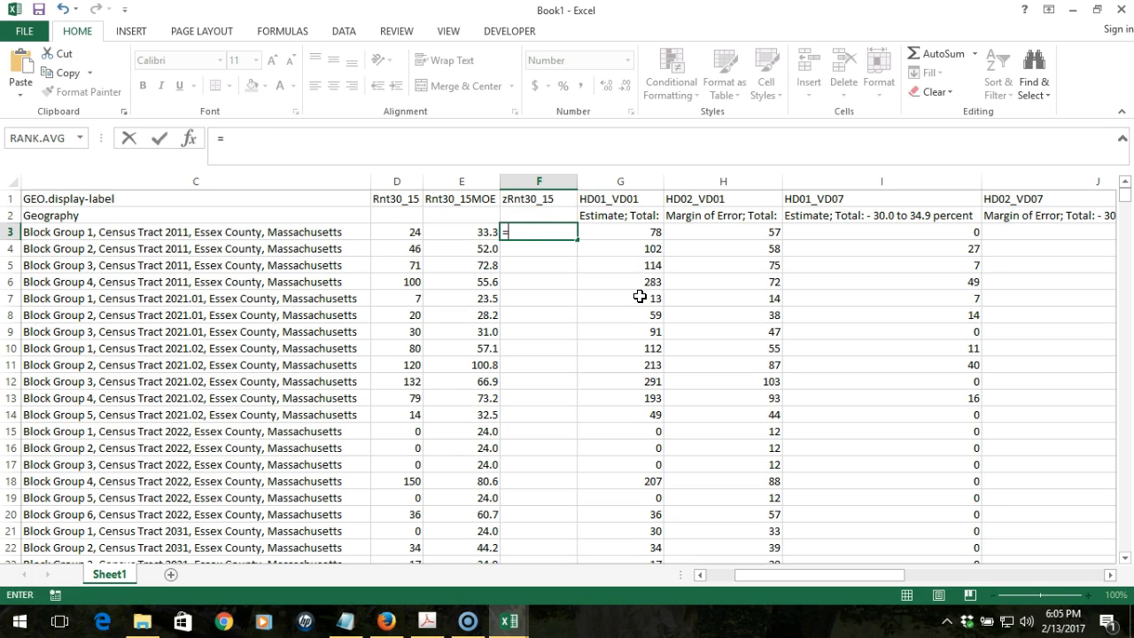
pyautogui.click(402, 231)
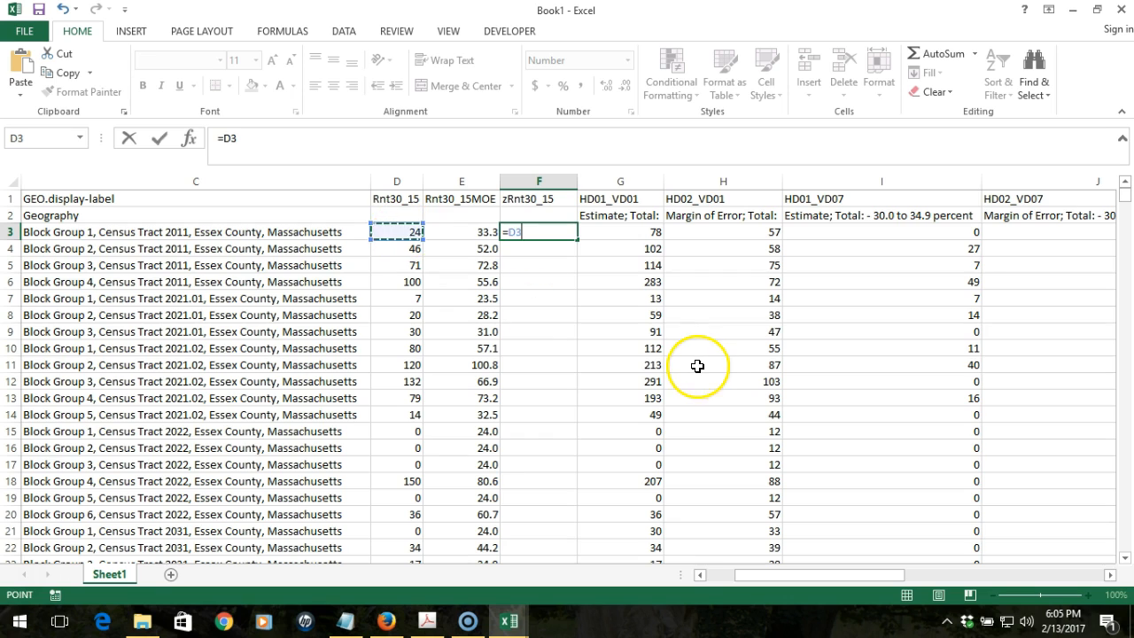
pyautogui.write('/')
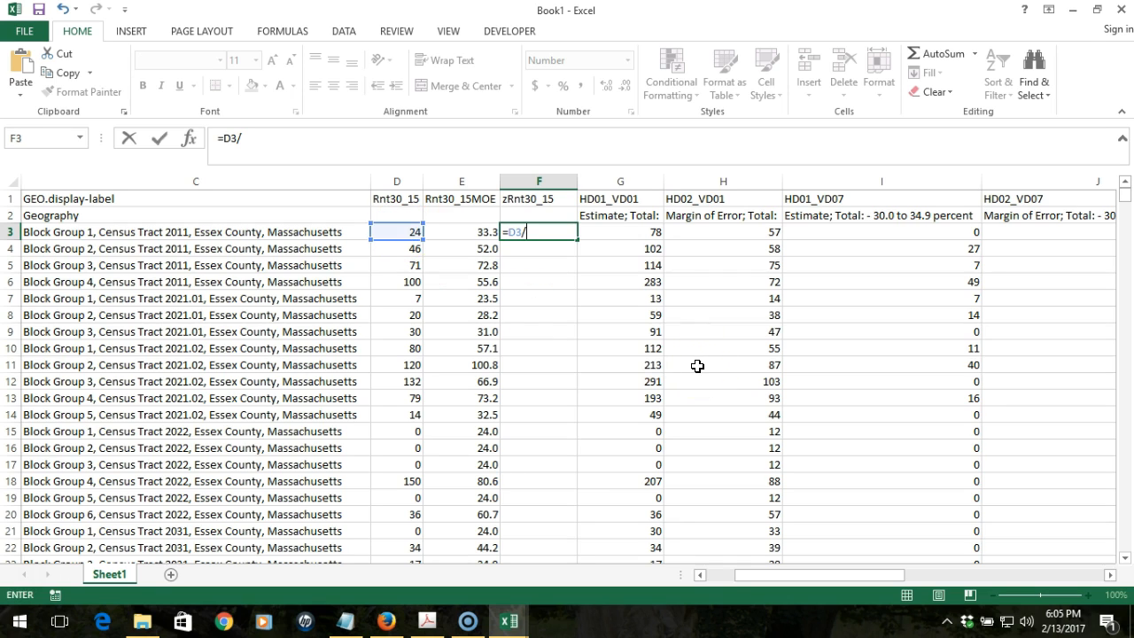
pyautogui.click(639, 232)
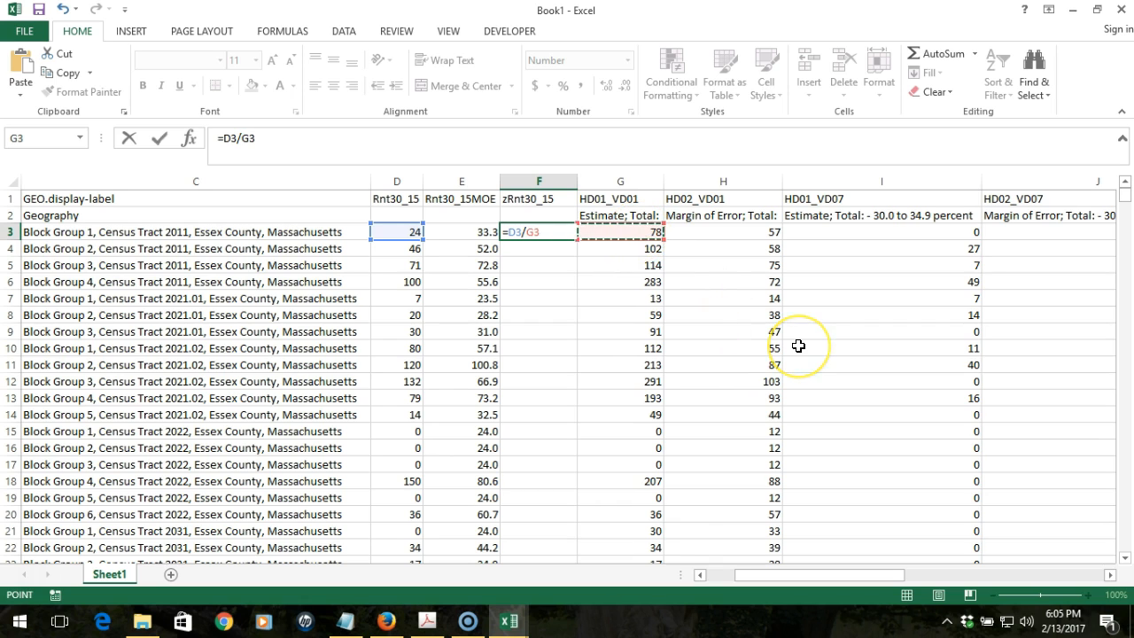
pyautogui.press('Return')
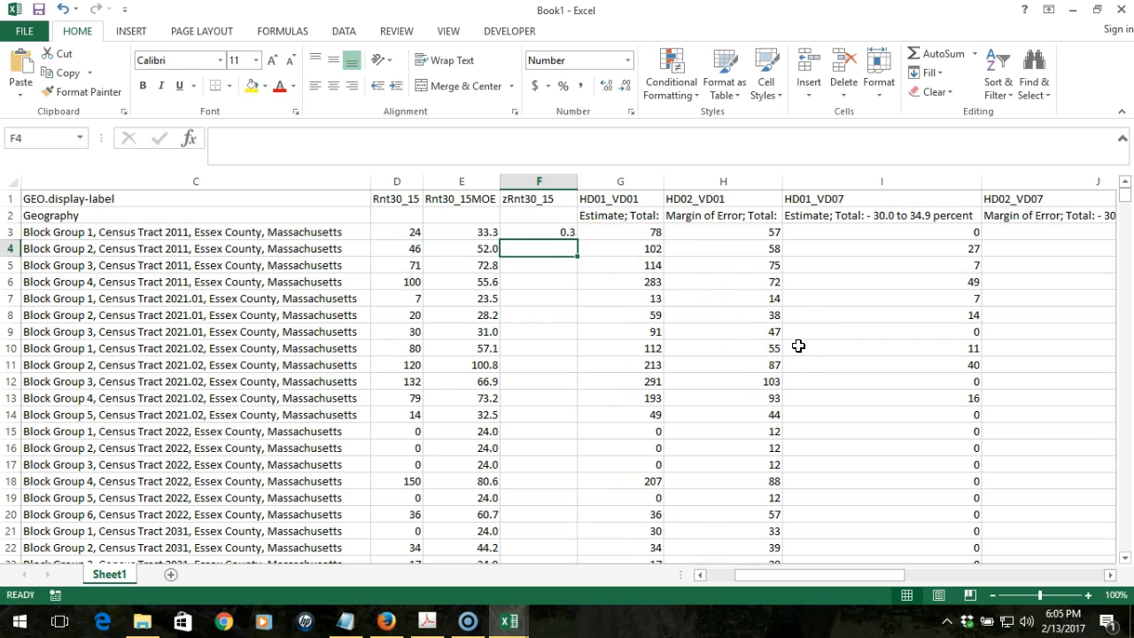
# Fill the F3 formula down the zRnt30_15 column and check the copied formula and its denominator in row 15
pyautogui.click(550, 228)
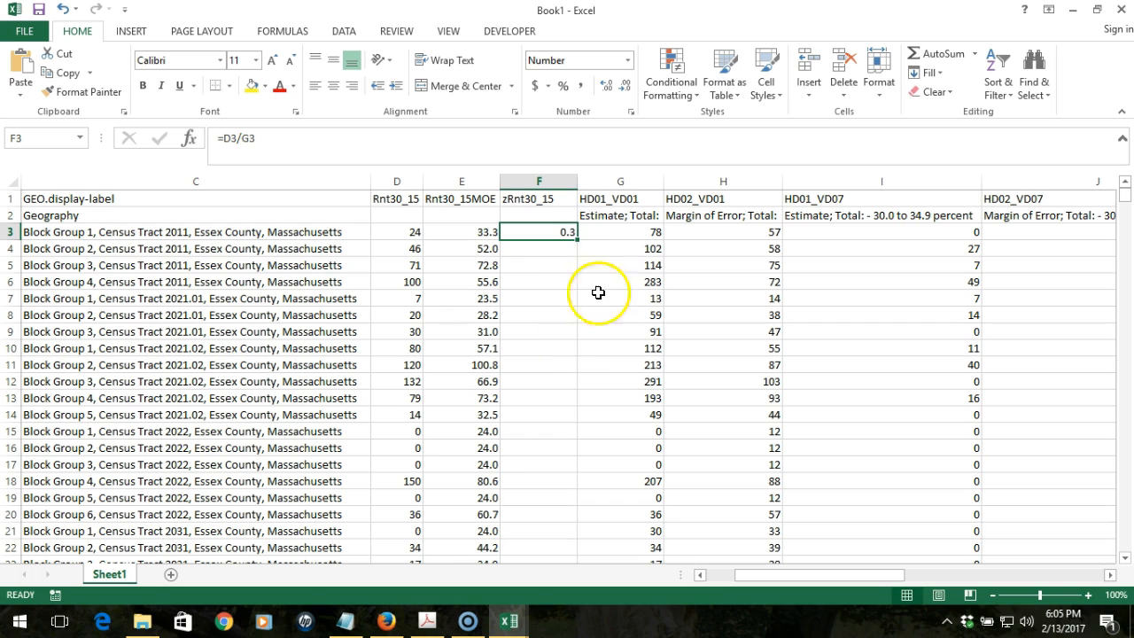
pyautogui.doubleClick(577, 239)
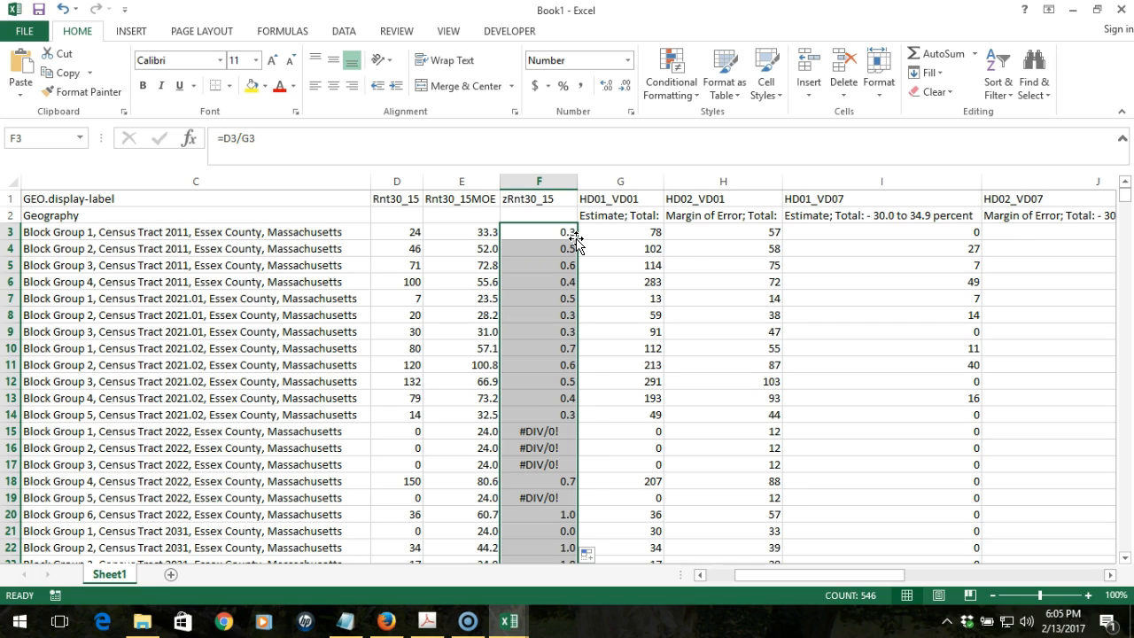
pyautogui.click(545, 431)
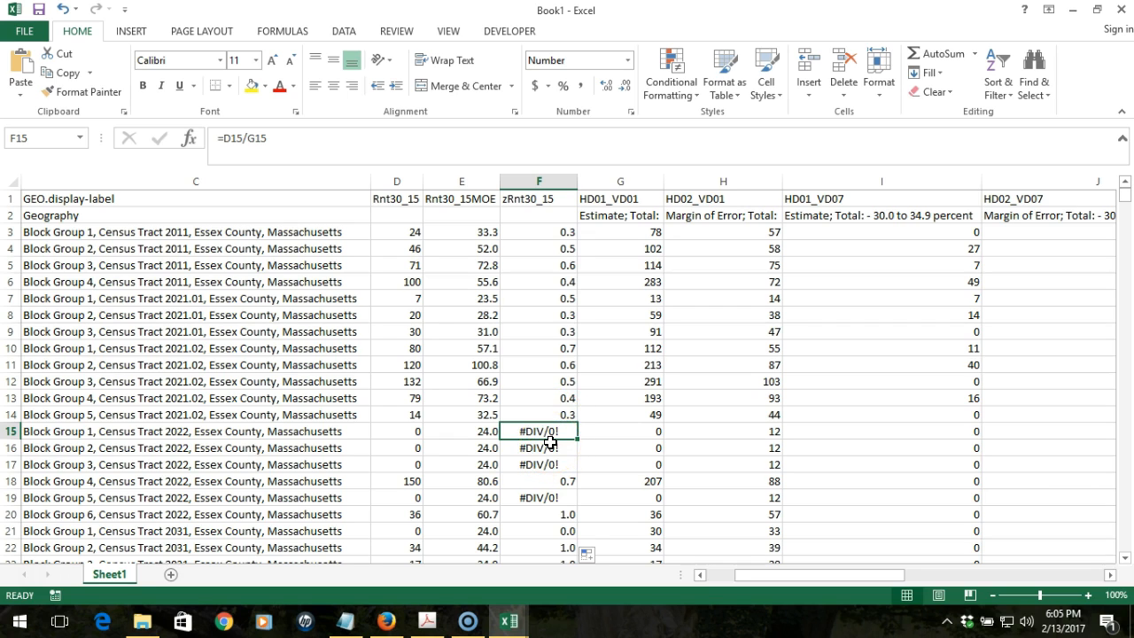
pyautogui.click(644, 434)
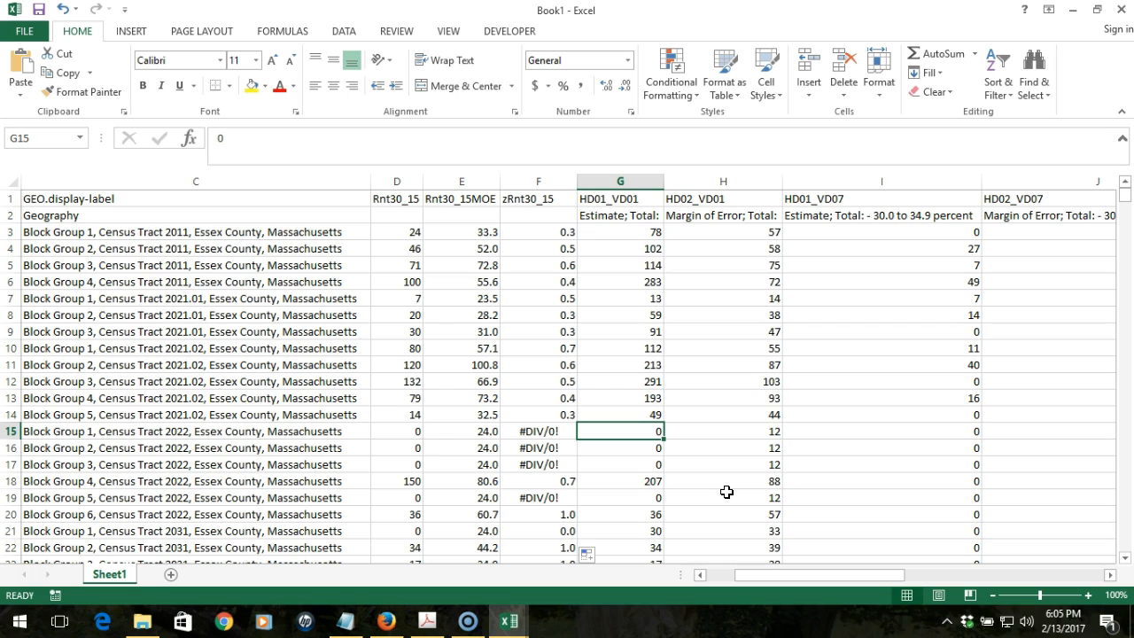
pyautogui.click(557, 432)
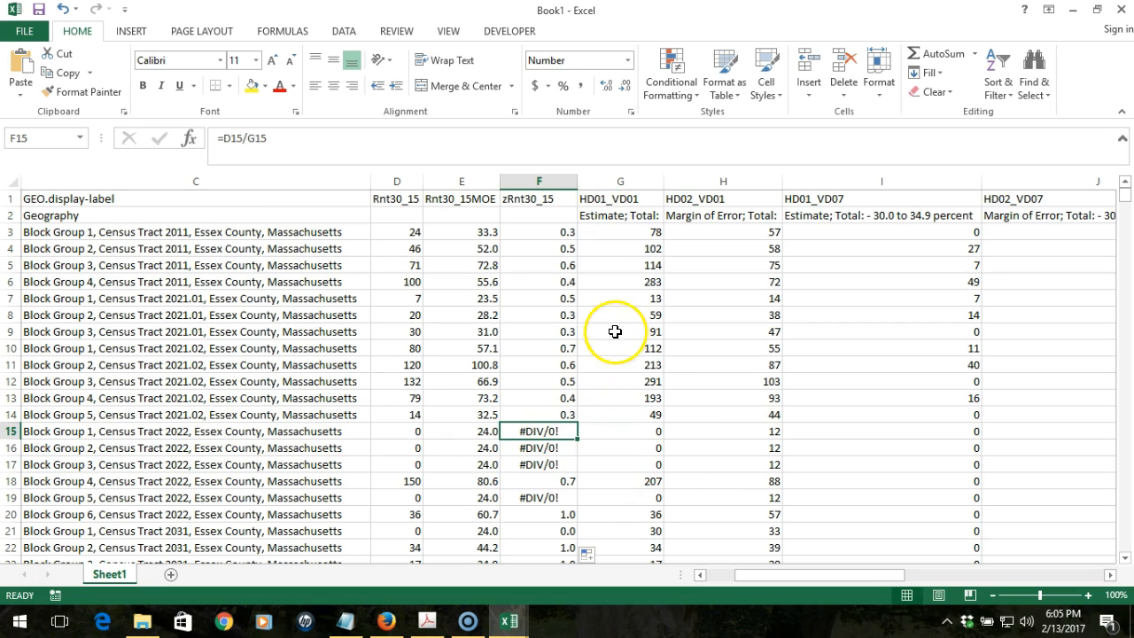
pyautogui.click(553, 233)
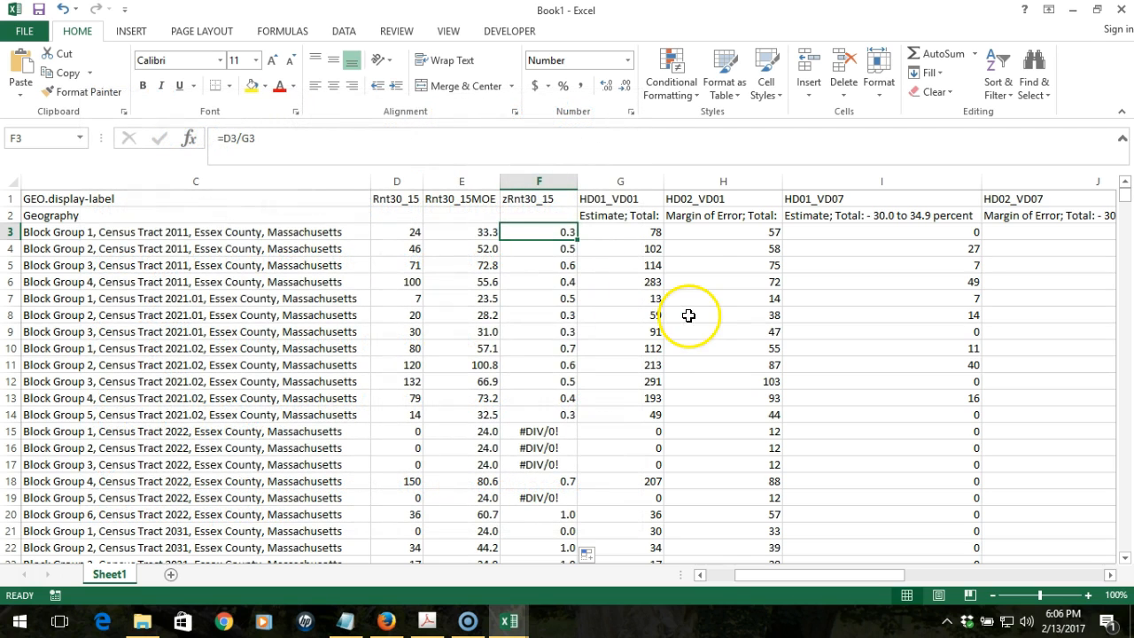
# Insert another empty column before HD01_VD01 and enter zRnt30_15MOE as its heading in G1
pyautogui.rightClick(623, 181)
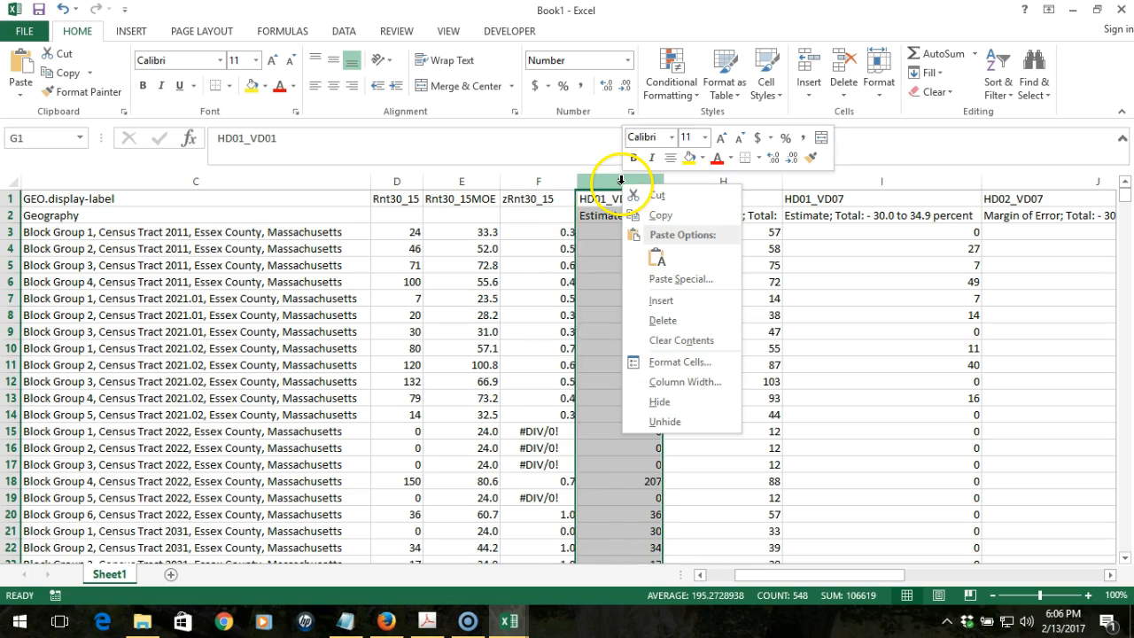
pyautogui.click(662, 296)
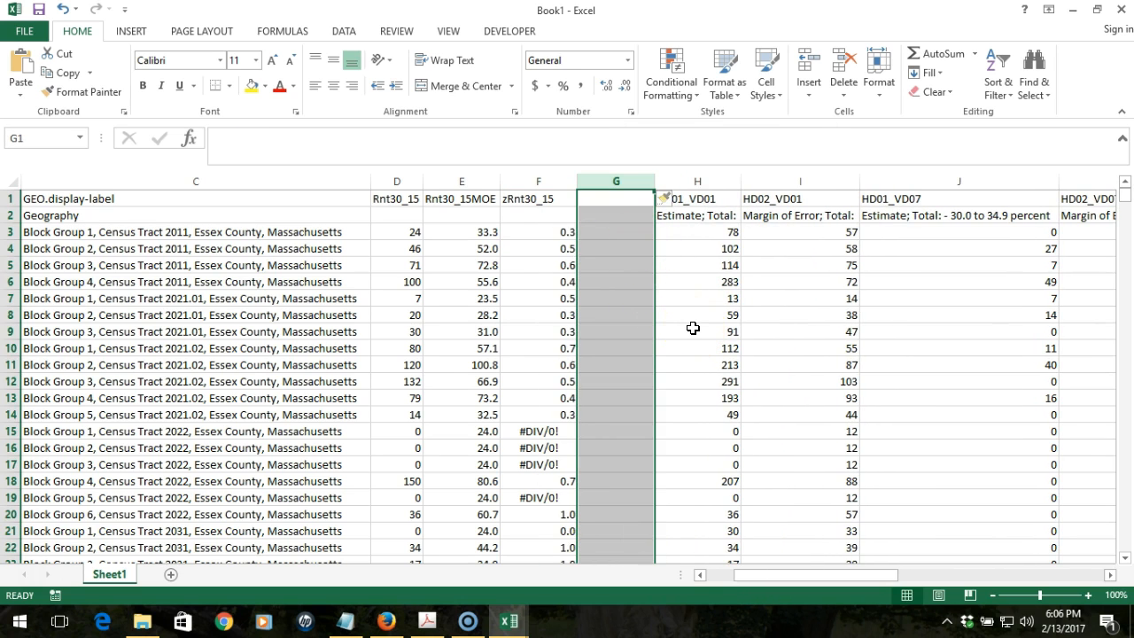
pyautogui.click(607, 199)
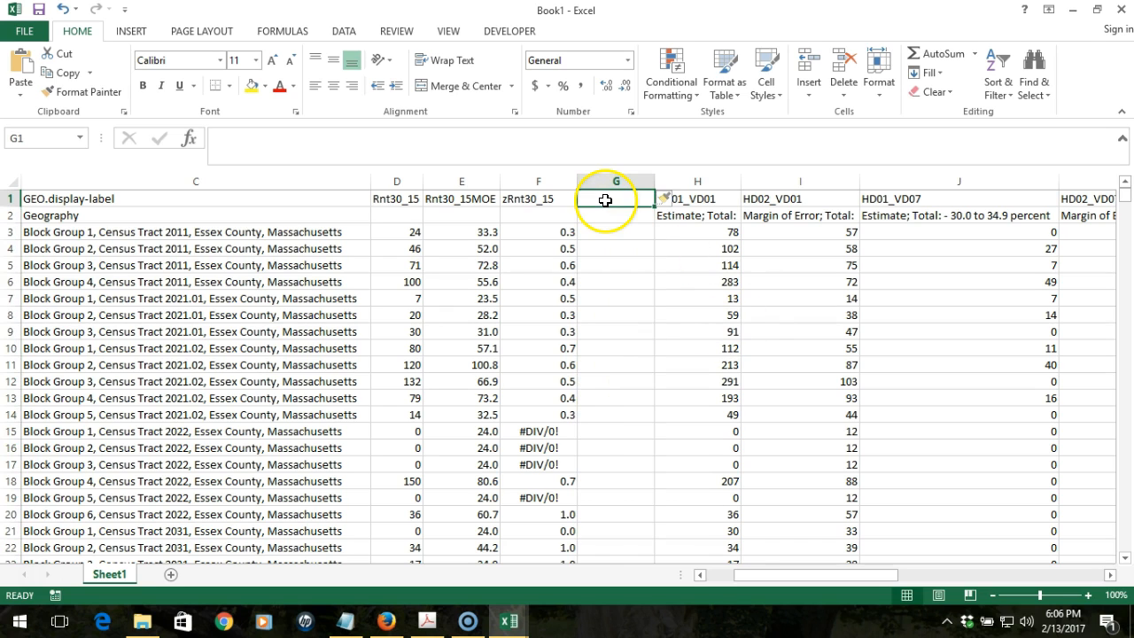
pyautogui.write('zRnt')
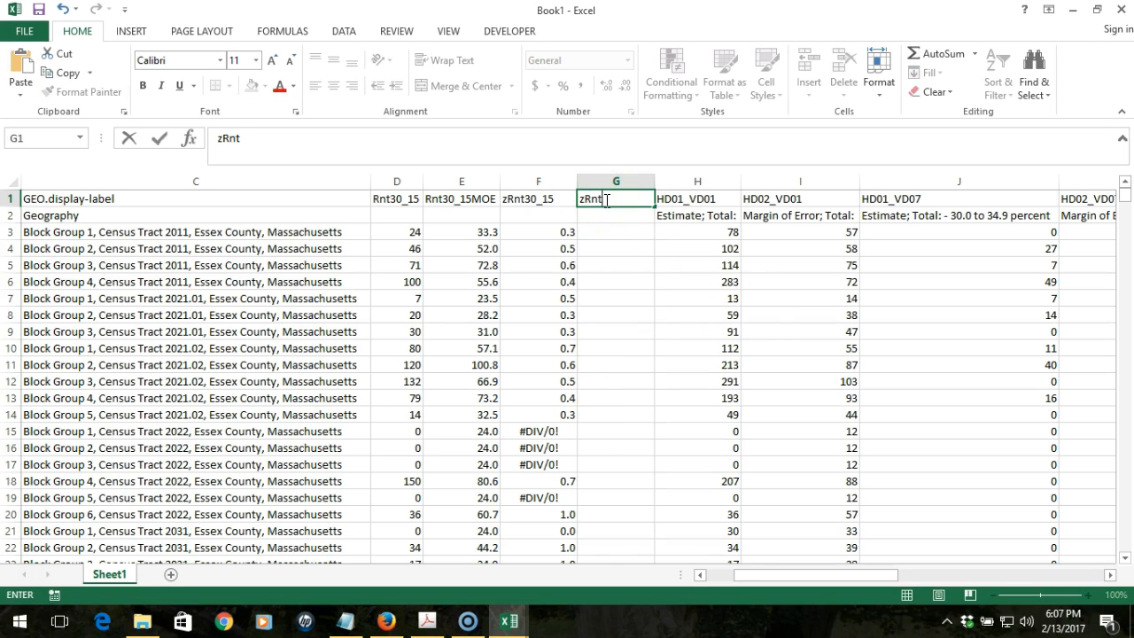
pyautogui.write('30_15MOE')
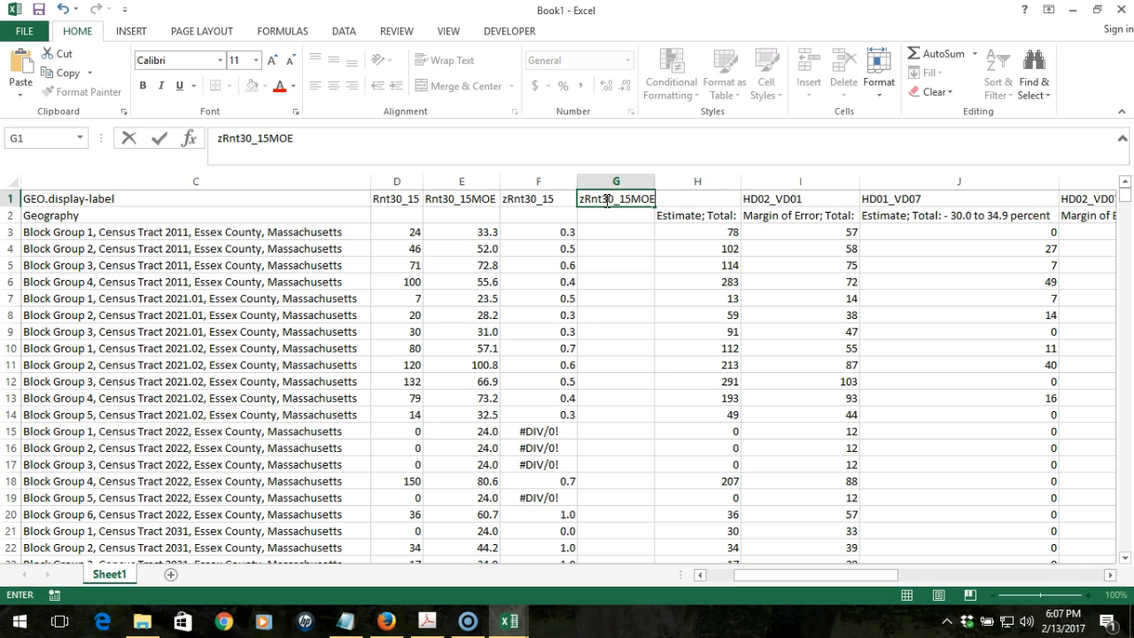
pyautogui.press('Return')
# Enter the formula =SQRT(E3^2-(F3^2*I3^2))/H3 in G3 to calculate the margin of error of the proportion
pyautogui.press('Return')
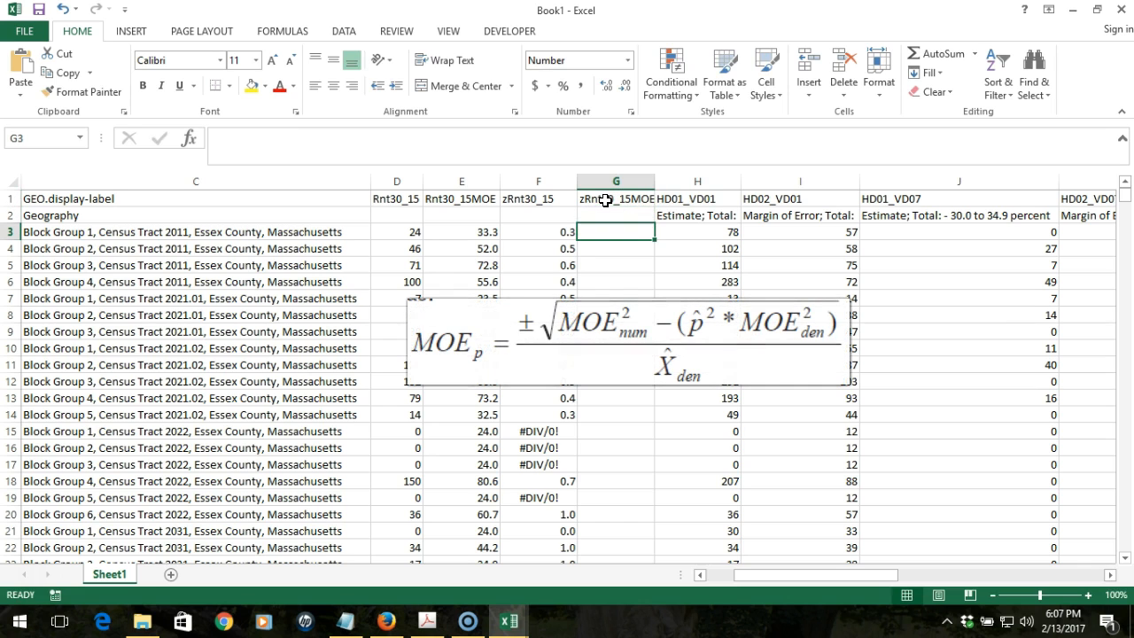
pyautogui.write('=')
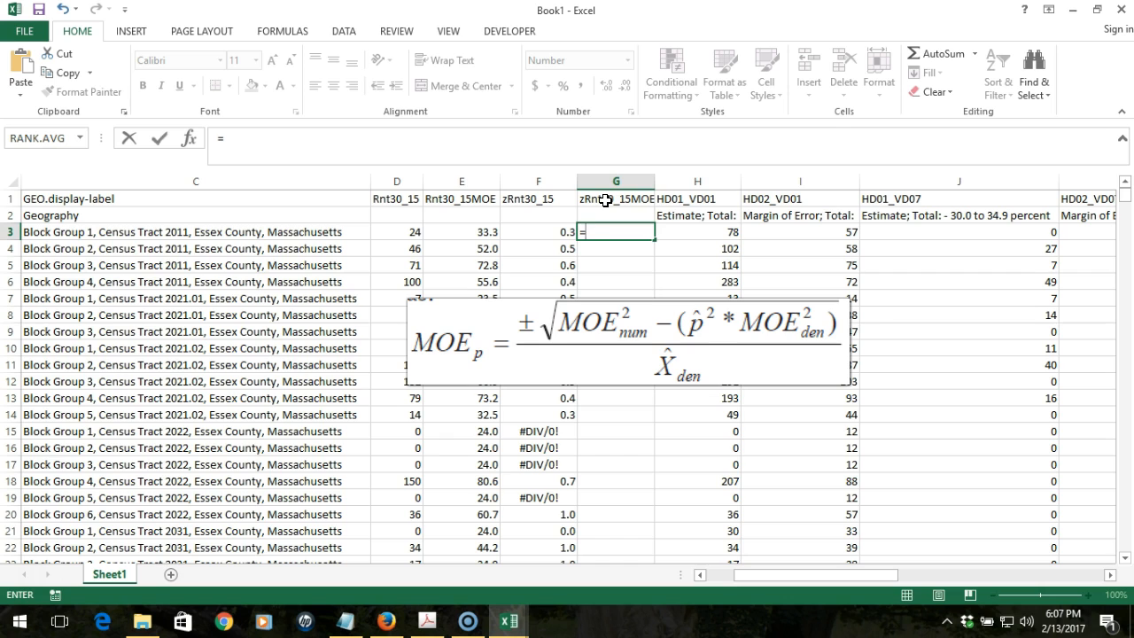
pyautogui.write('sqrt')
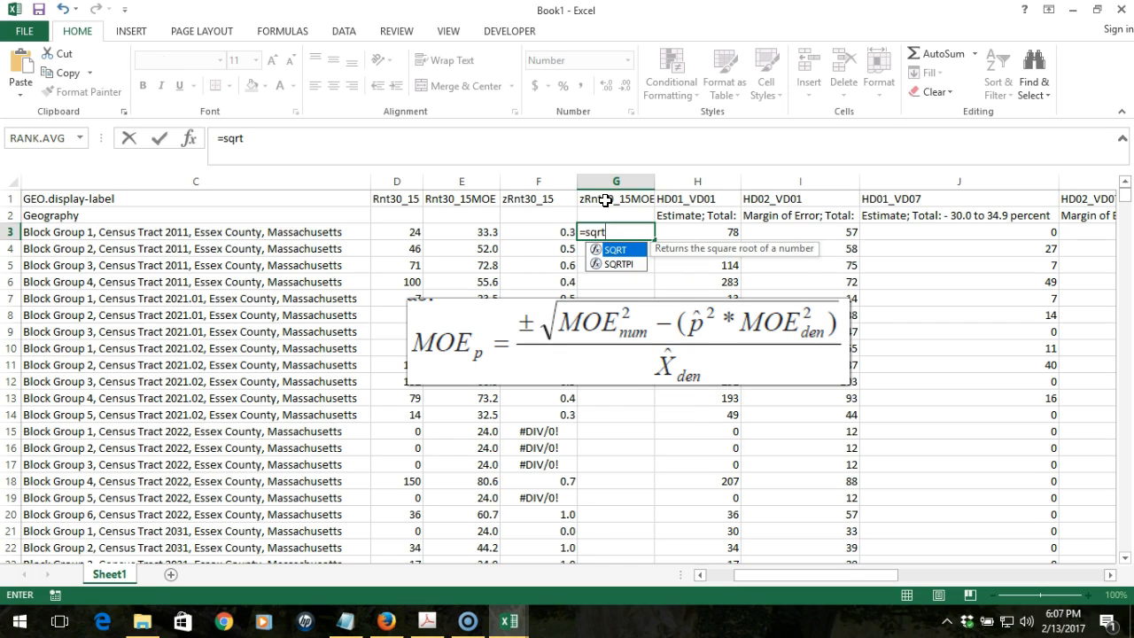
pyautogui.write('(')
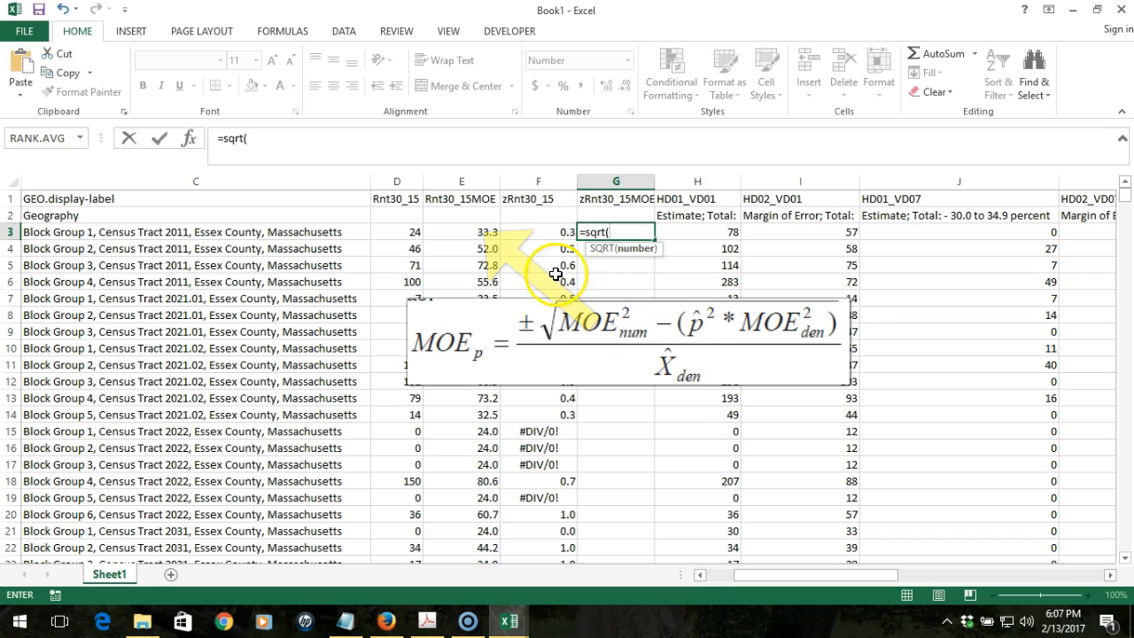
pyautogui.click(468, 231)
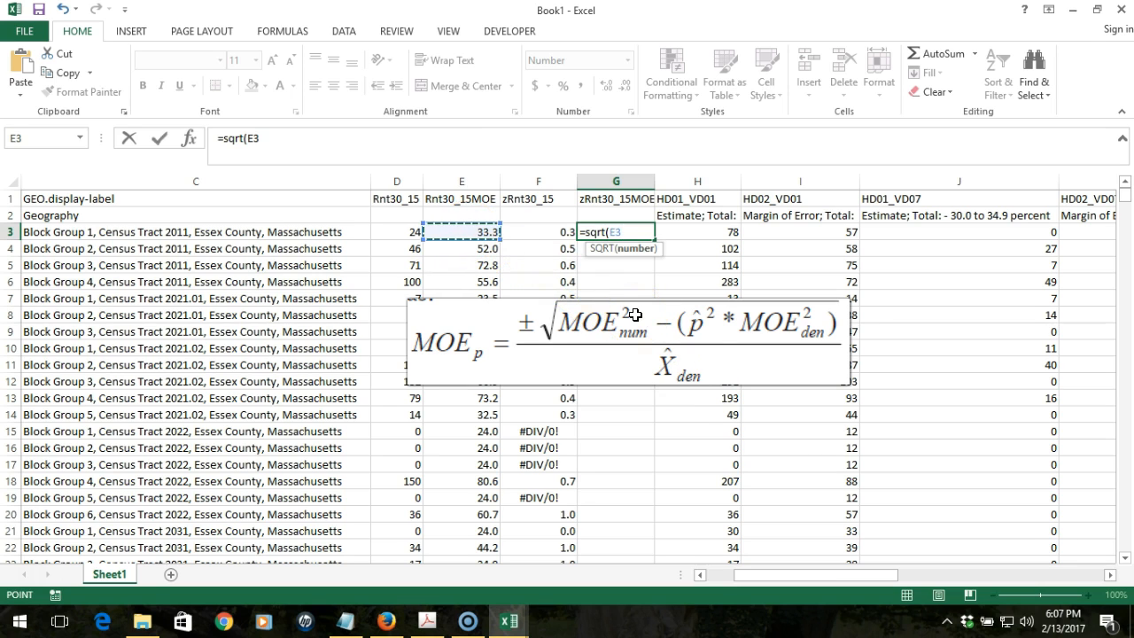
pyautogui.write('^2')
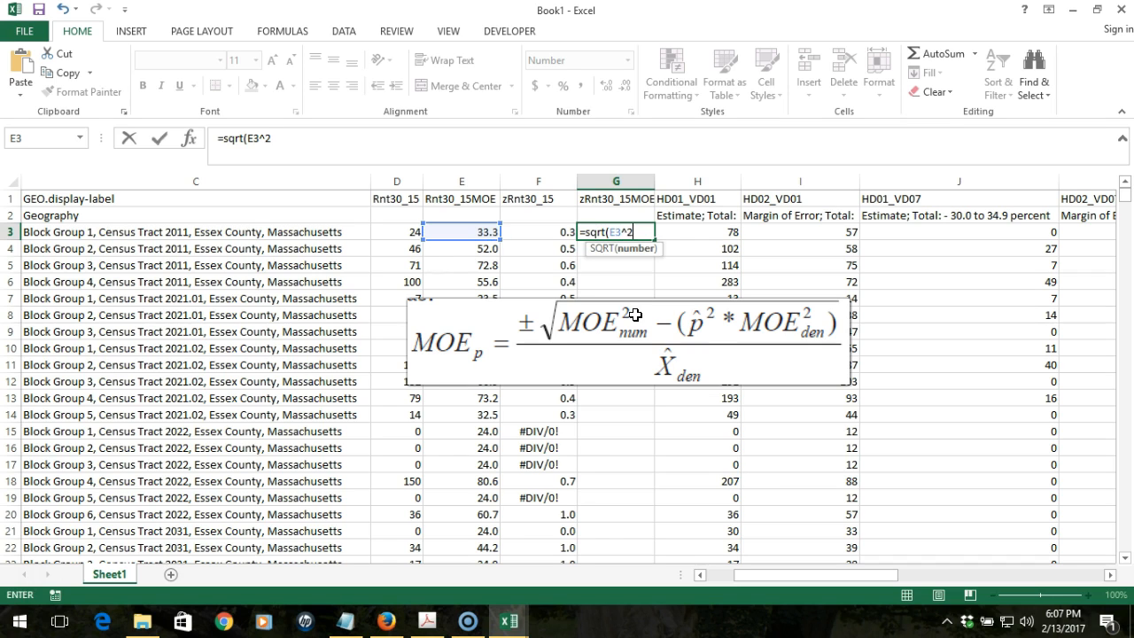
pyautogui.write('-(')
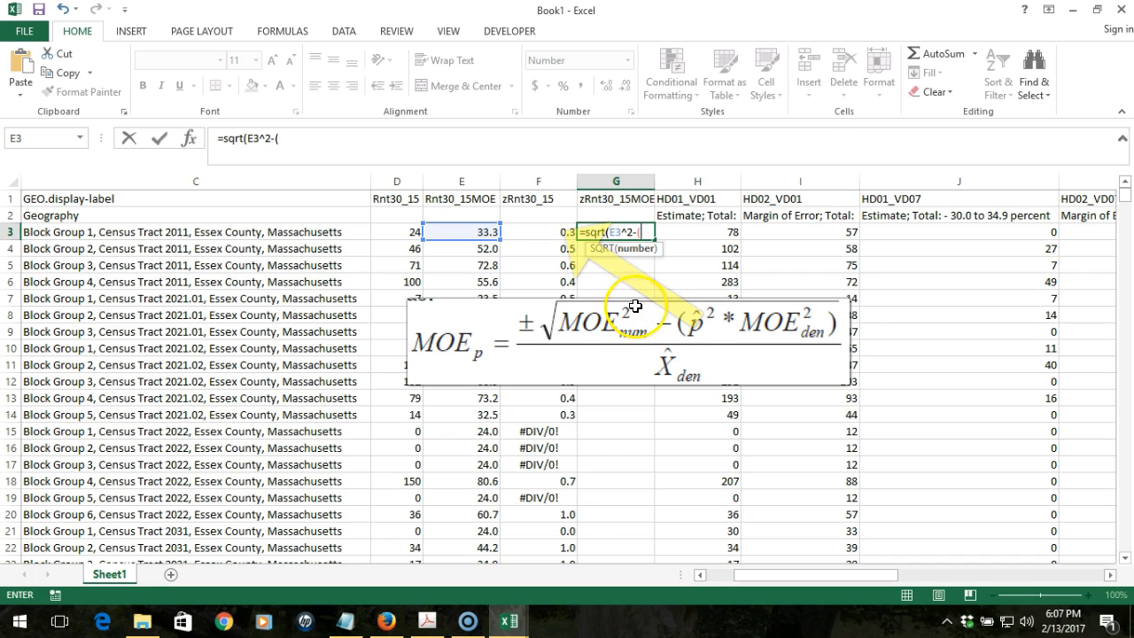
pyautogui.click(552, 233)
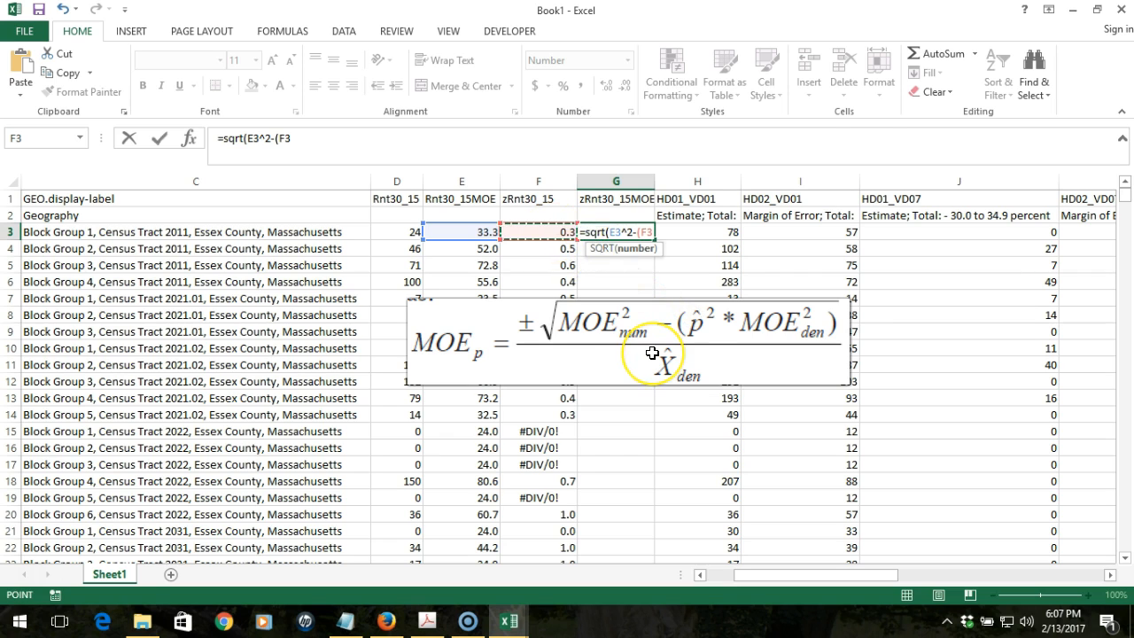
pyautogui.write('^2')
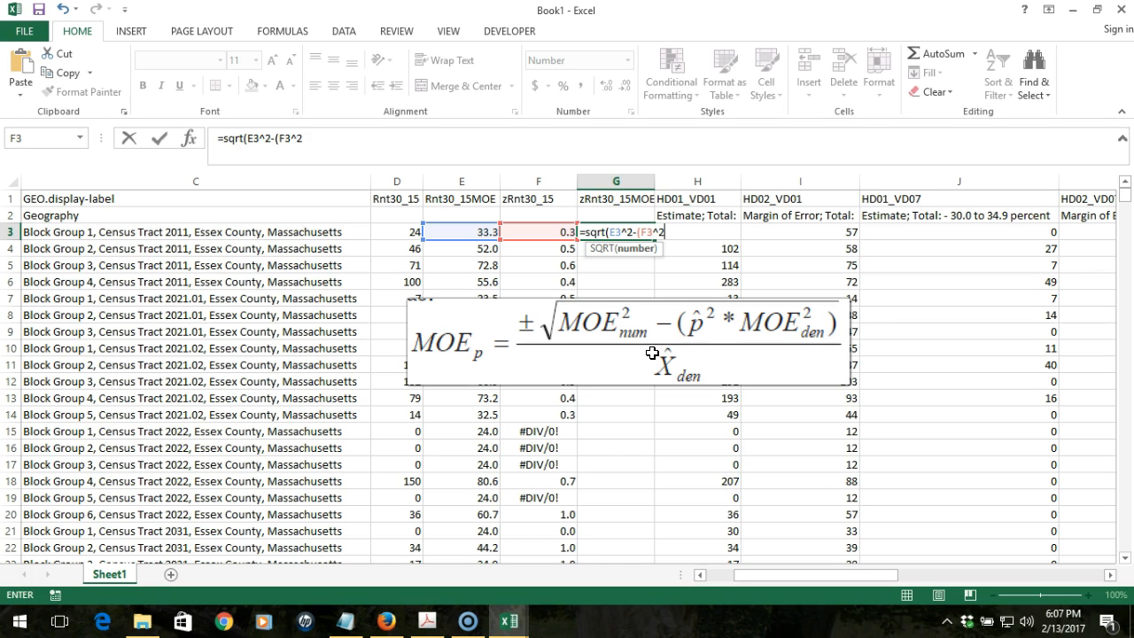
pyautogui.write('*')
pyautogui.click(784, 234)
pyautogui.write('^')
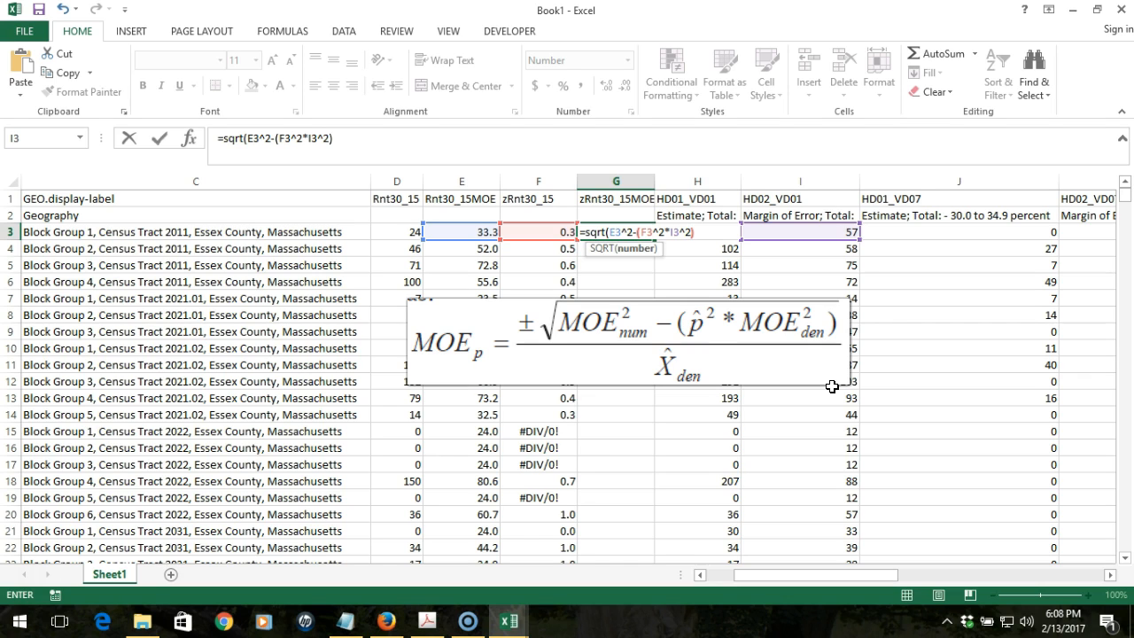
pyautogui.write('2))/')
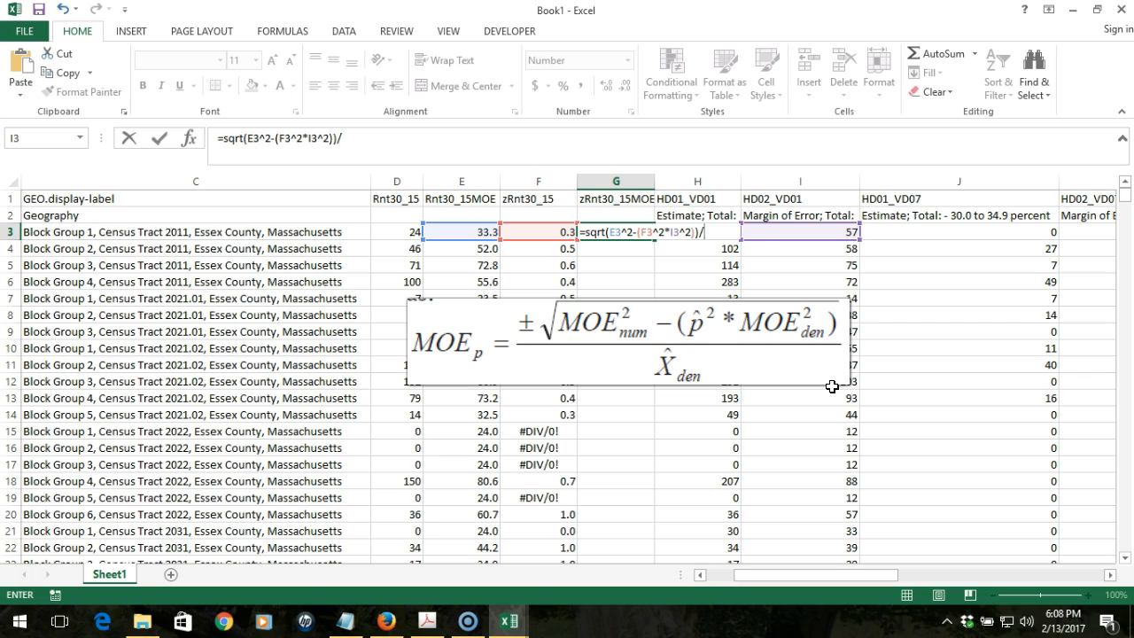
pyautogui.write('h3')
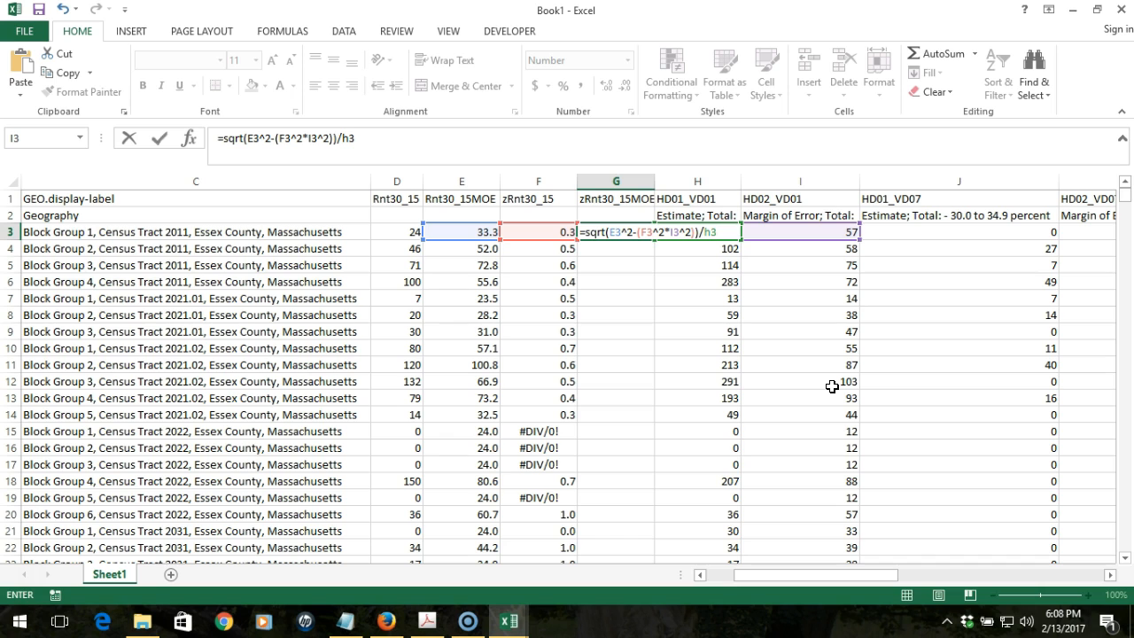
pyautogui.press('Return')
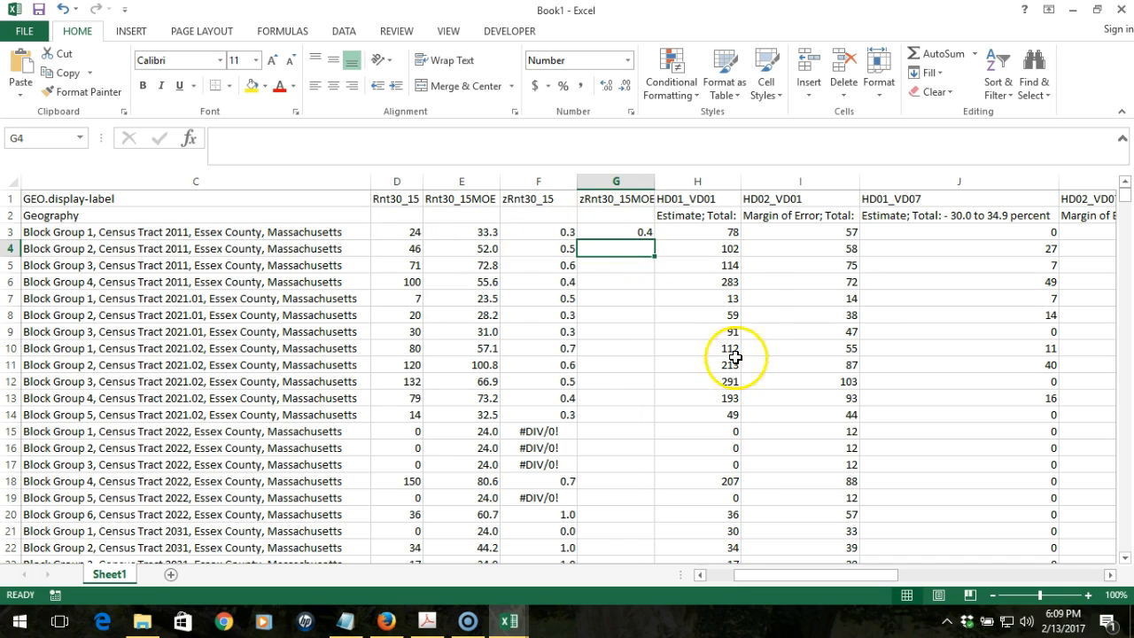
# Fill the G3 formula down the zRnt30_15MOE column and check the proportion formula in F15
pyautogui.click(623, 231)
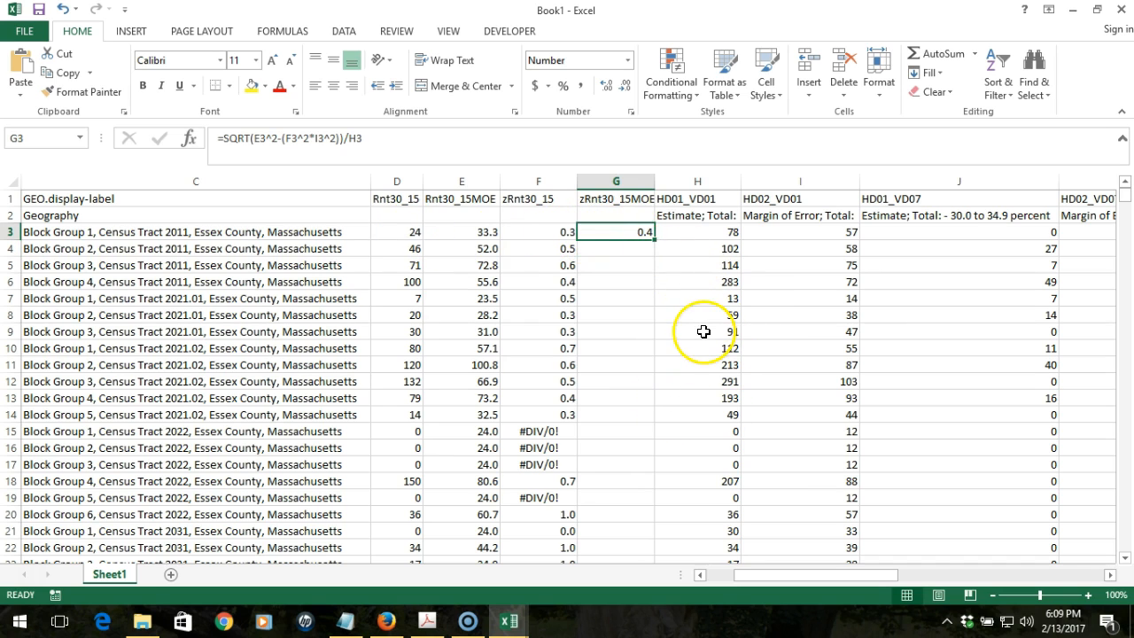
pyautogui.doubleClick(654, 239)
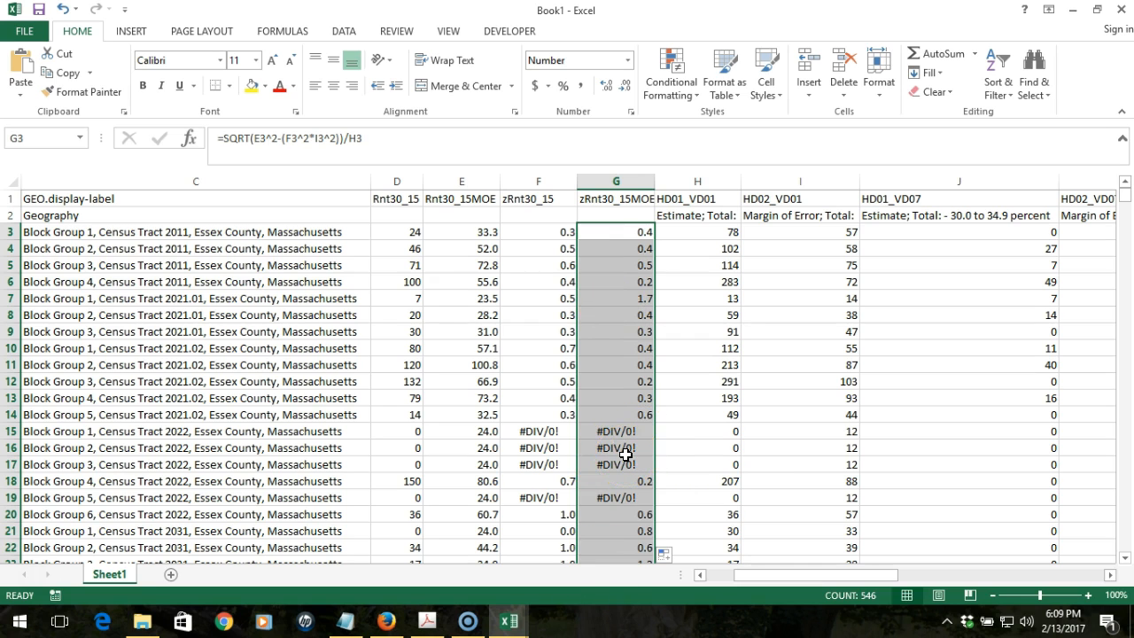
pyautogui.click(540, 433)
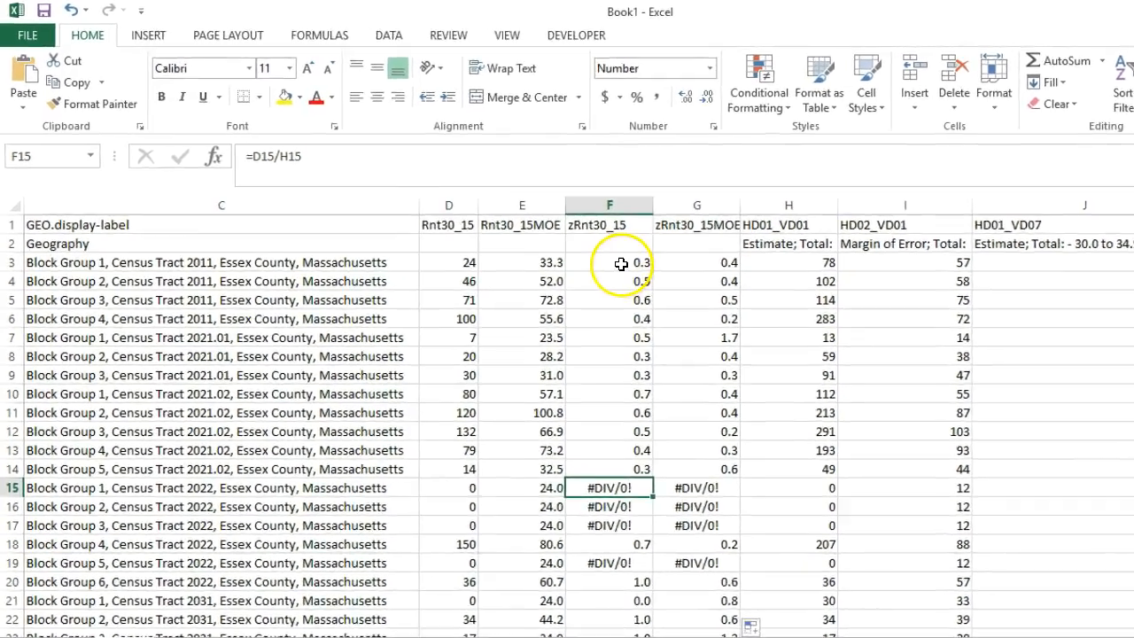
# Change the F3 formula to =IFERROR(D3/H3,"") and fill it down the zRnt30_15 column
pyautogui.click(558, 232)
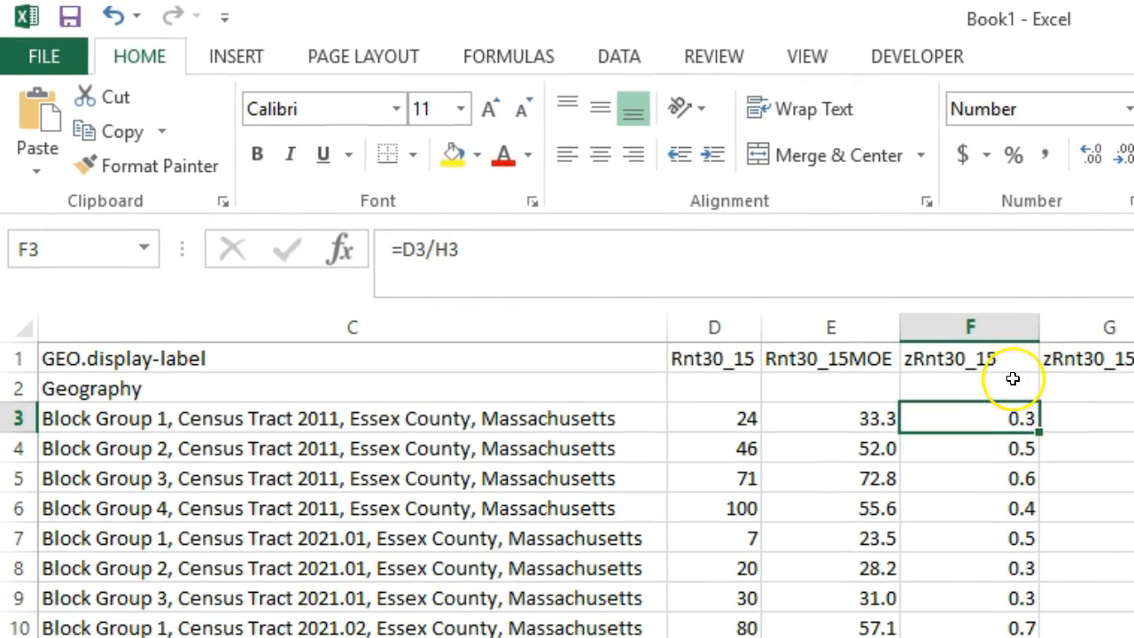
pyautogui.click(403, 249)
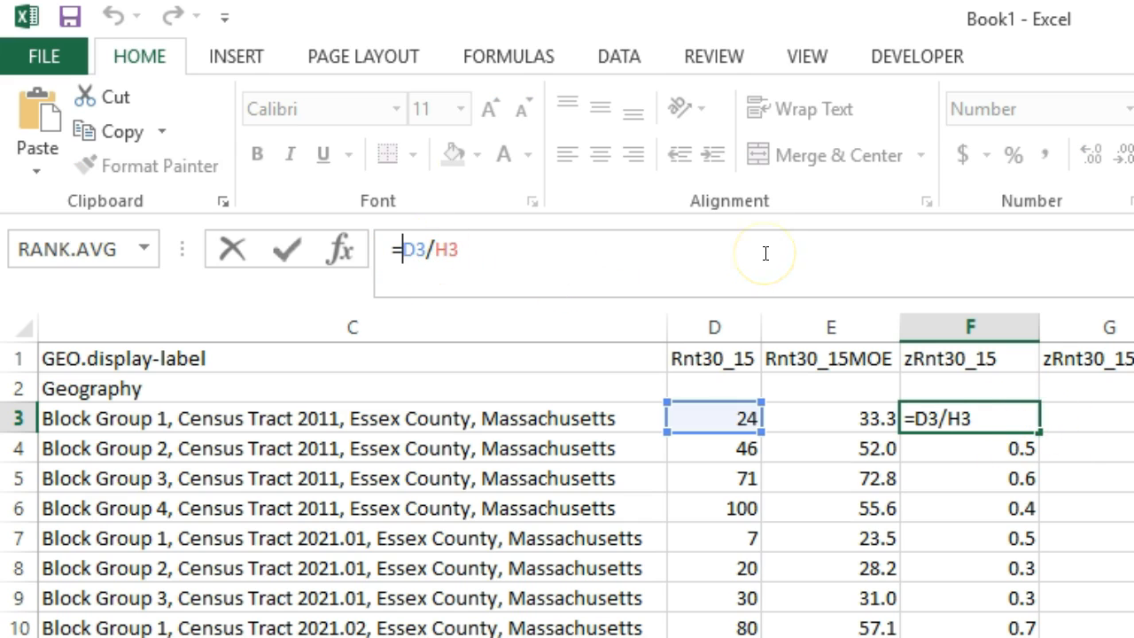
pyautogui.write('iferror')
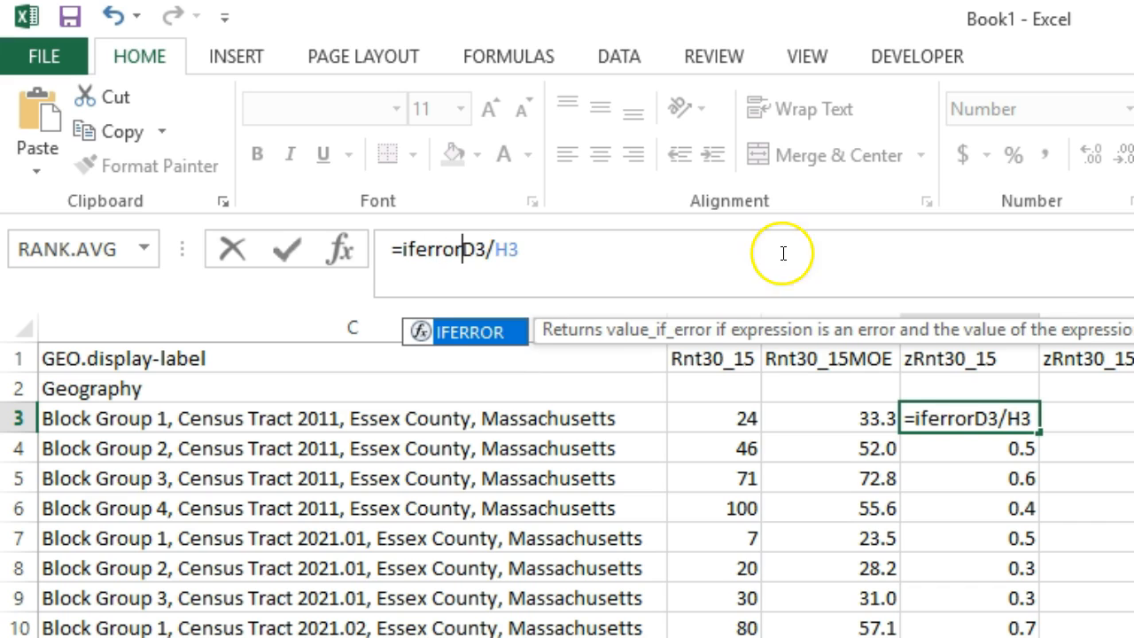
pyautogui.doubleClick(465, 348)
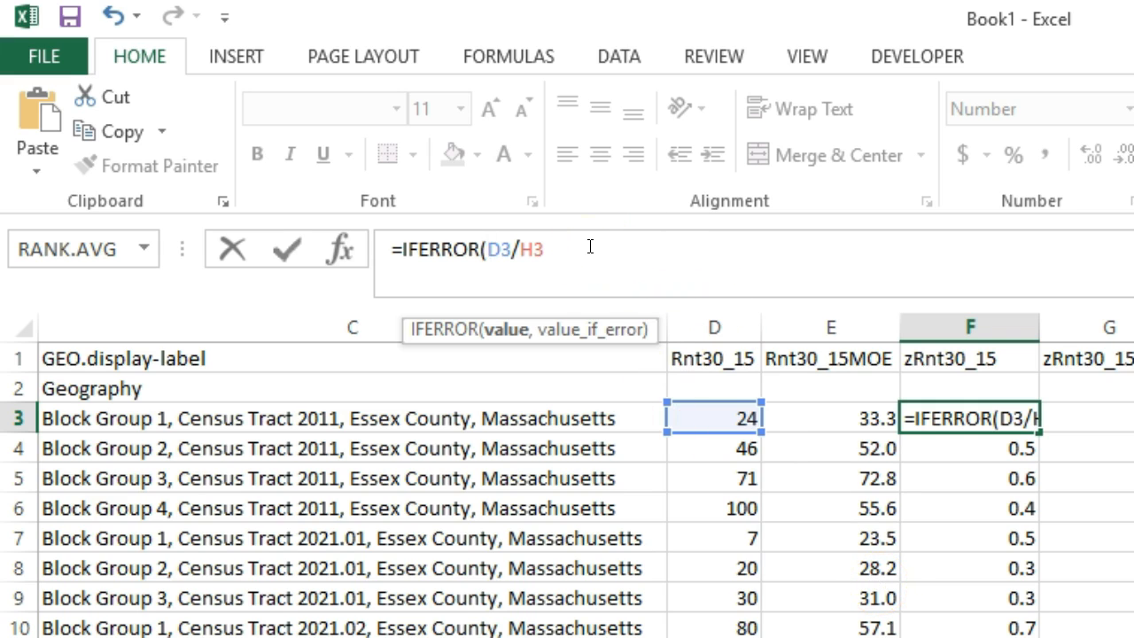
pyautogui.press('End')
pyautogui.write(',')
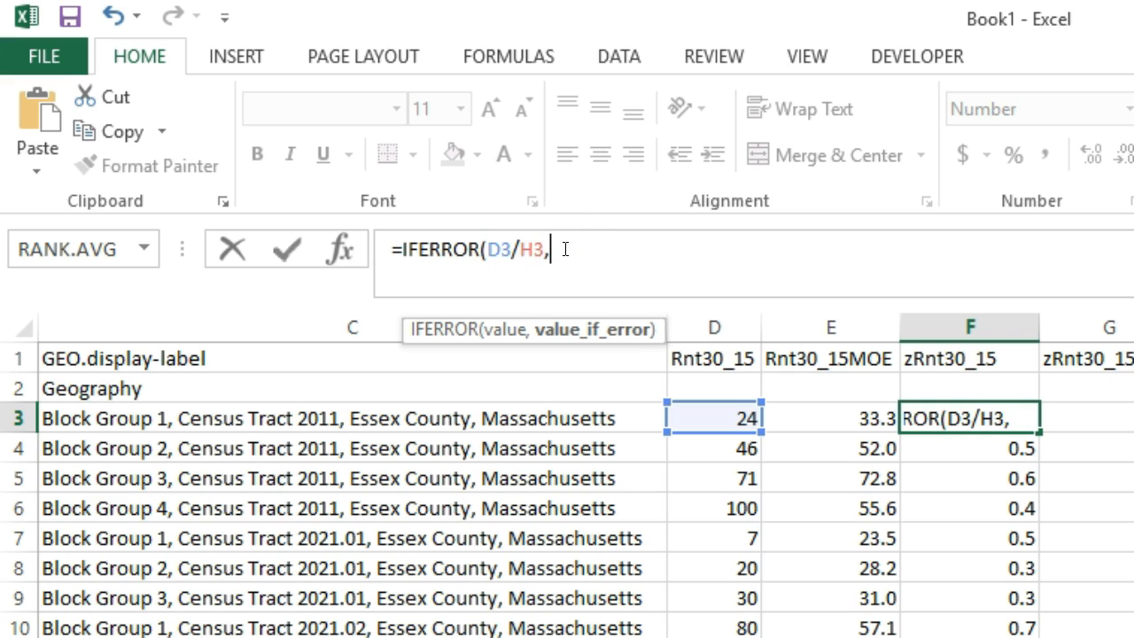
pyautogui.write('"")')
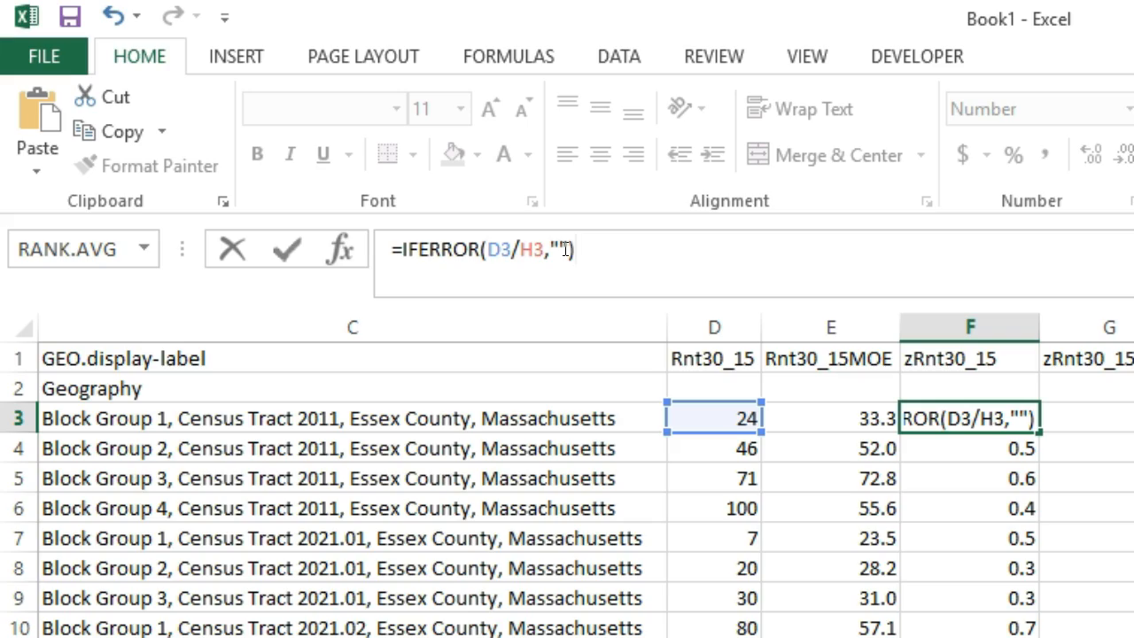
pyautogui.press('Return')
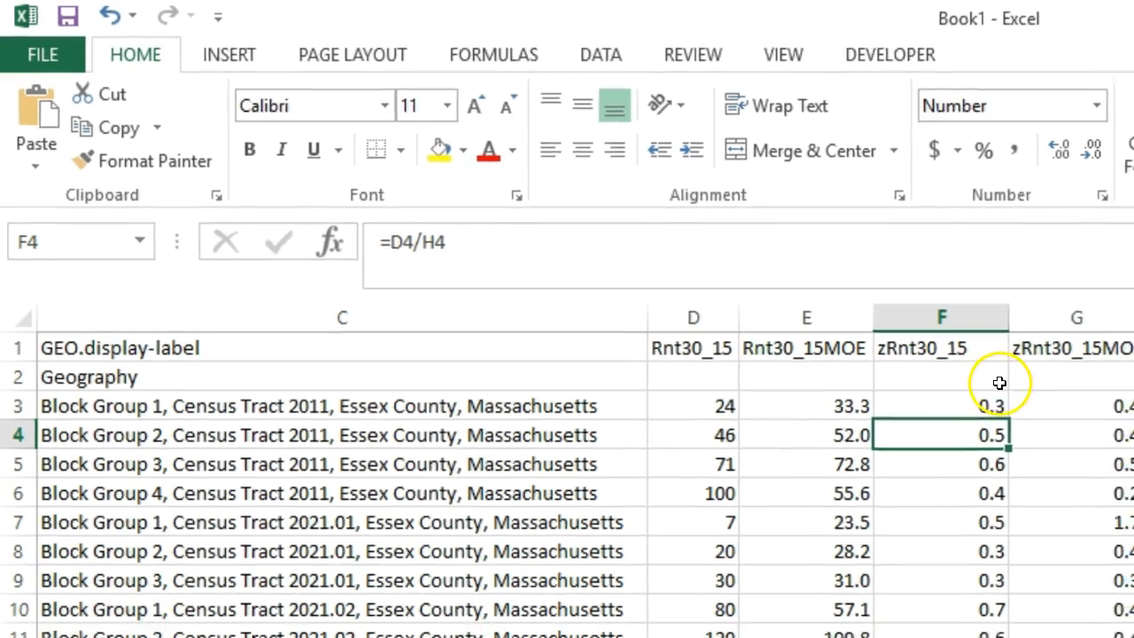
pyautogui.click(1027, 418)
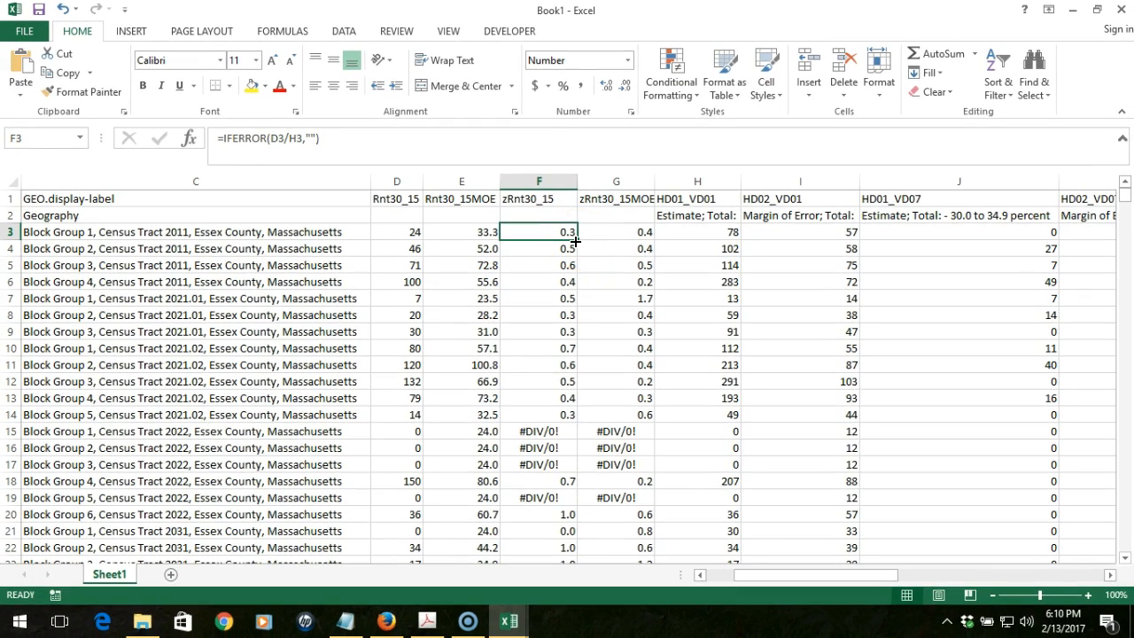
pyautogui.doubleClick(576, 240)
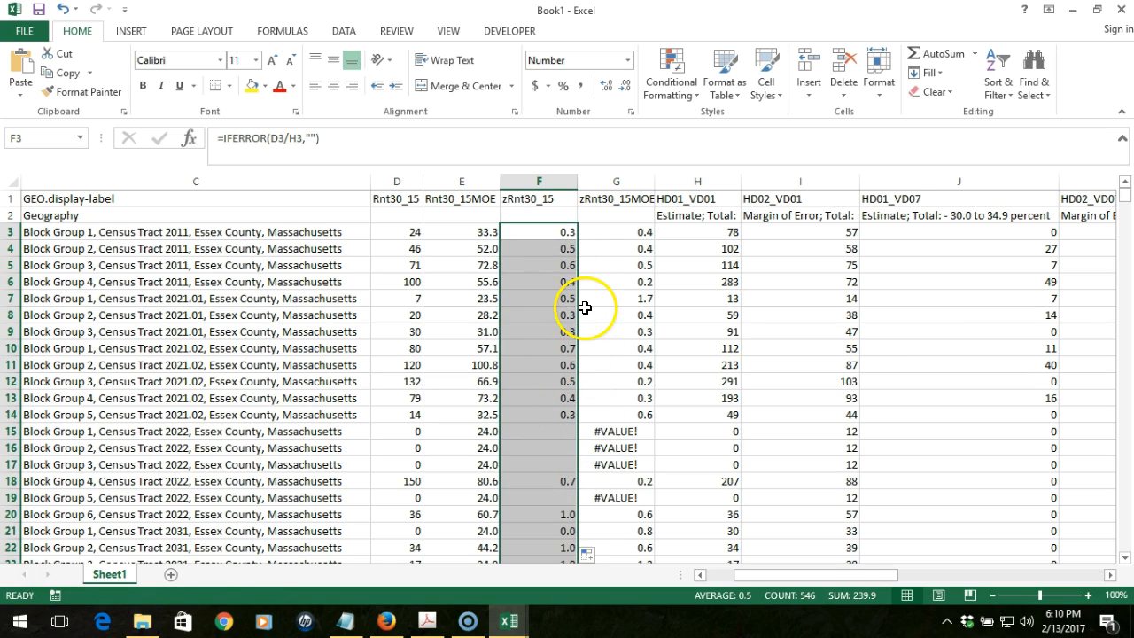
# Change the G3 formula to =IFERROR(SQRT(E3^2-(F3^2*I3^2))/H3,""), fill it down the zRnt30_15MOE column and check G15
pyautogui.click(624, 232)
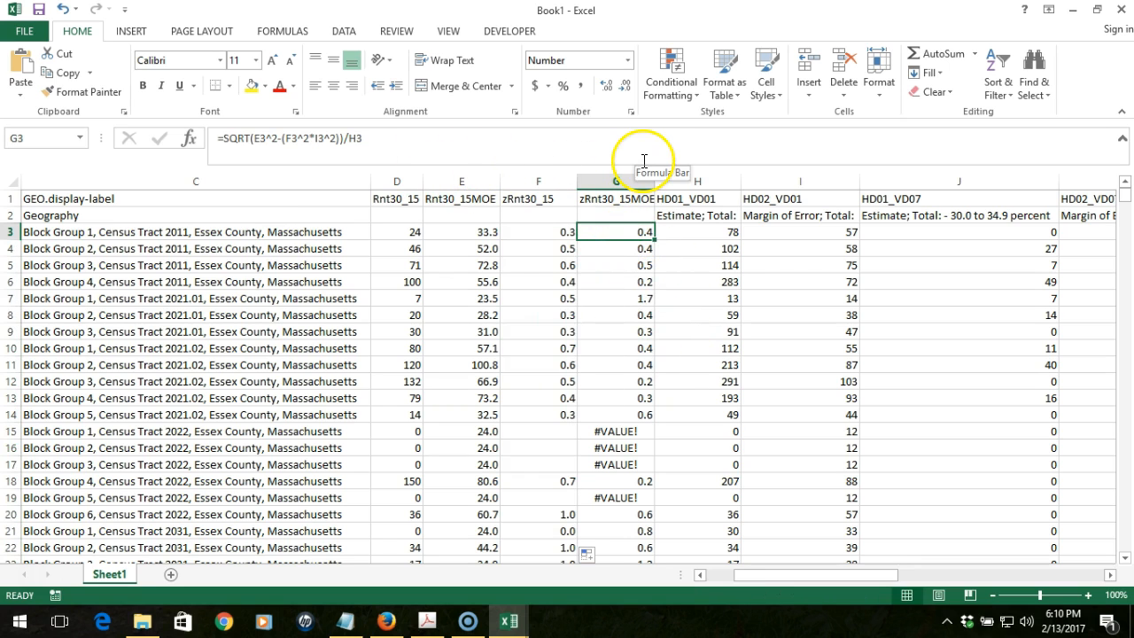
pyautogui.click(222, 139)
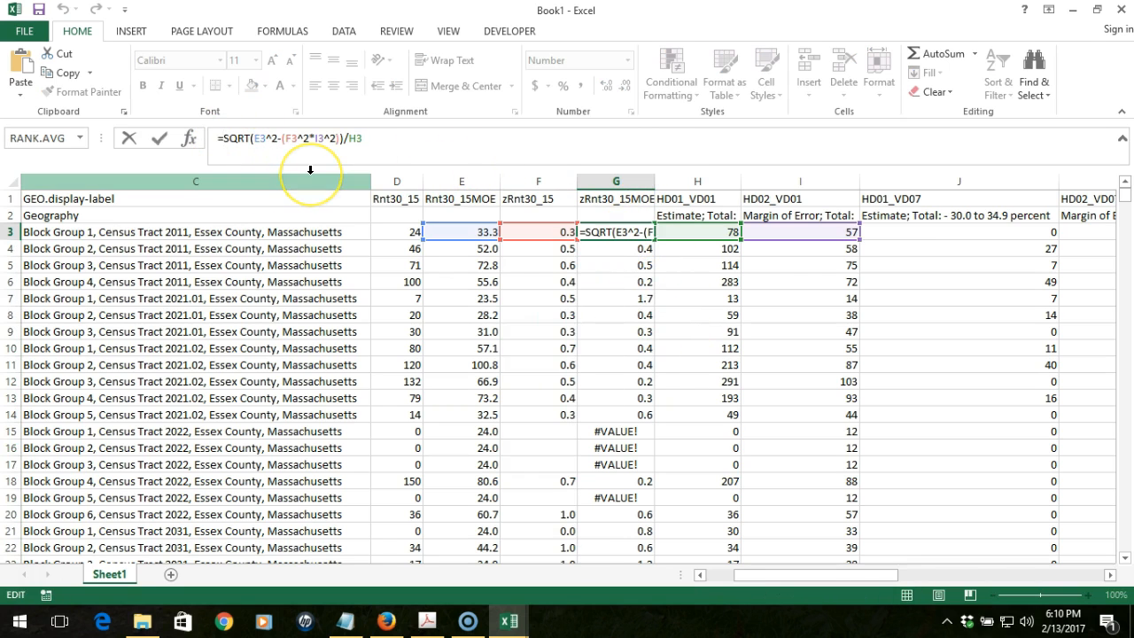
pyautogui.write('iferror')
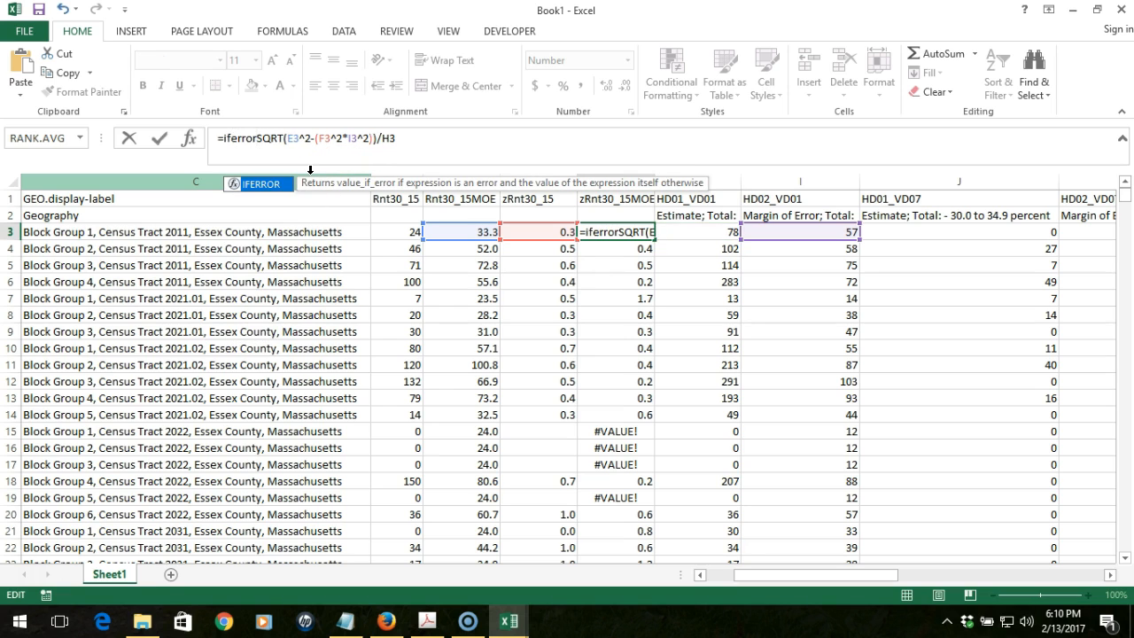
pyautogui.doubleClick(257, 184)
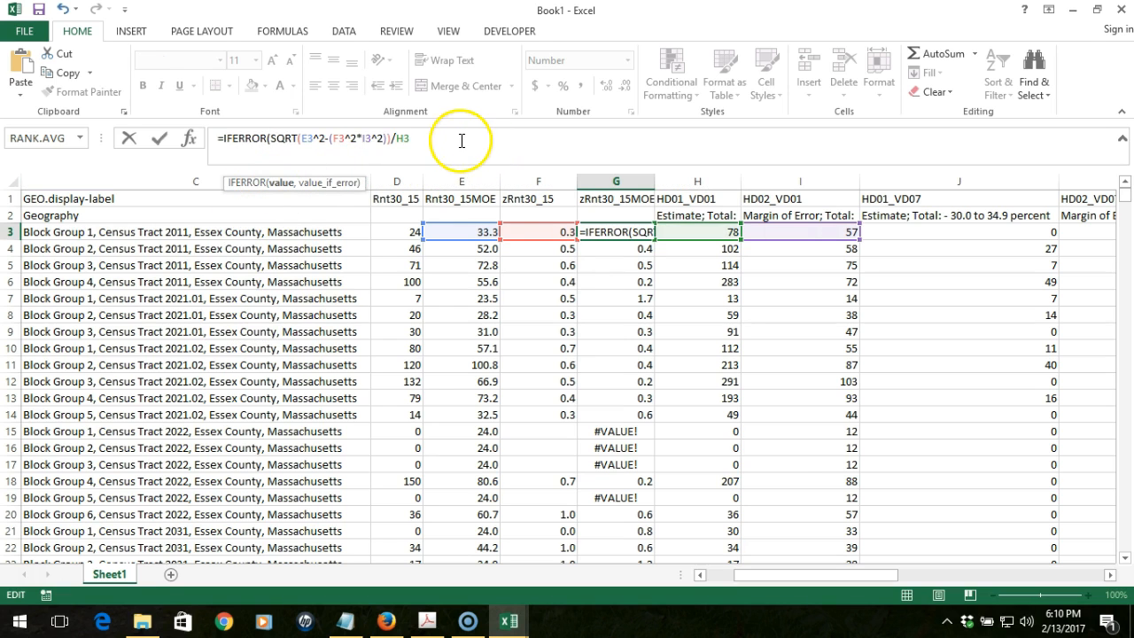
pyautogui.write(',')
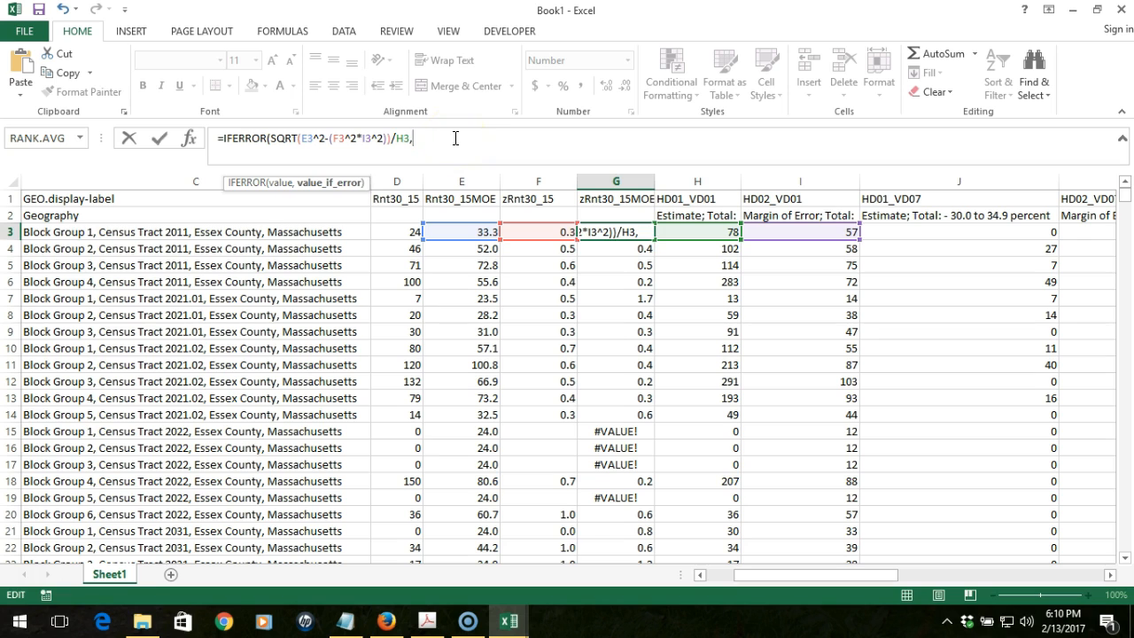
pyautogui.write('"")')
pyautogui.press('Return')
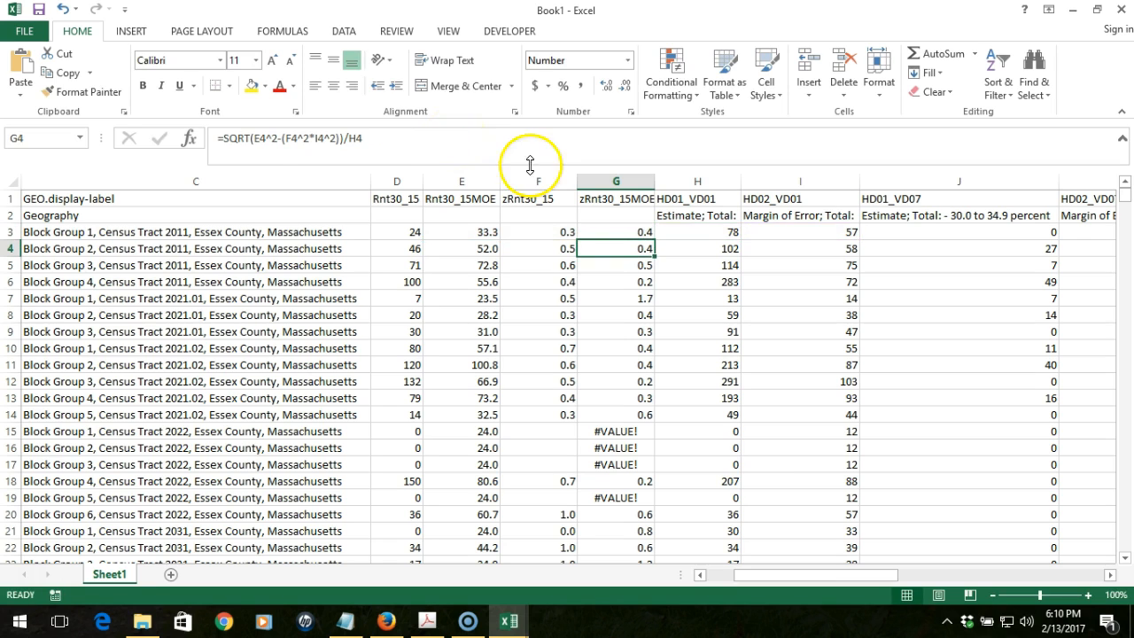
pyautogui.click(640, 234)
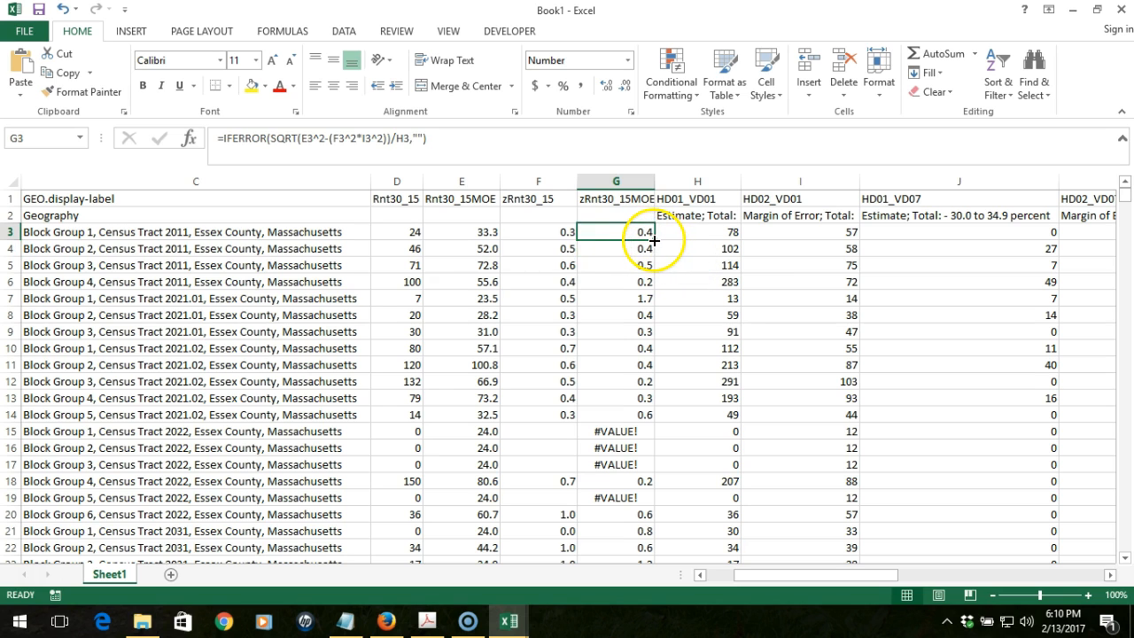
pyautogui.doubleClick(654, 240)
pyautogui.click(620, 429)
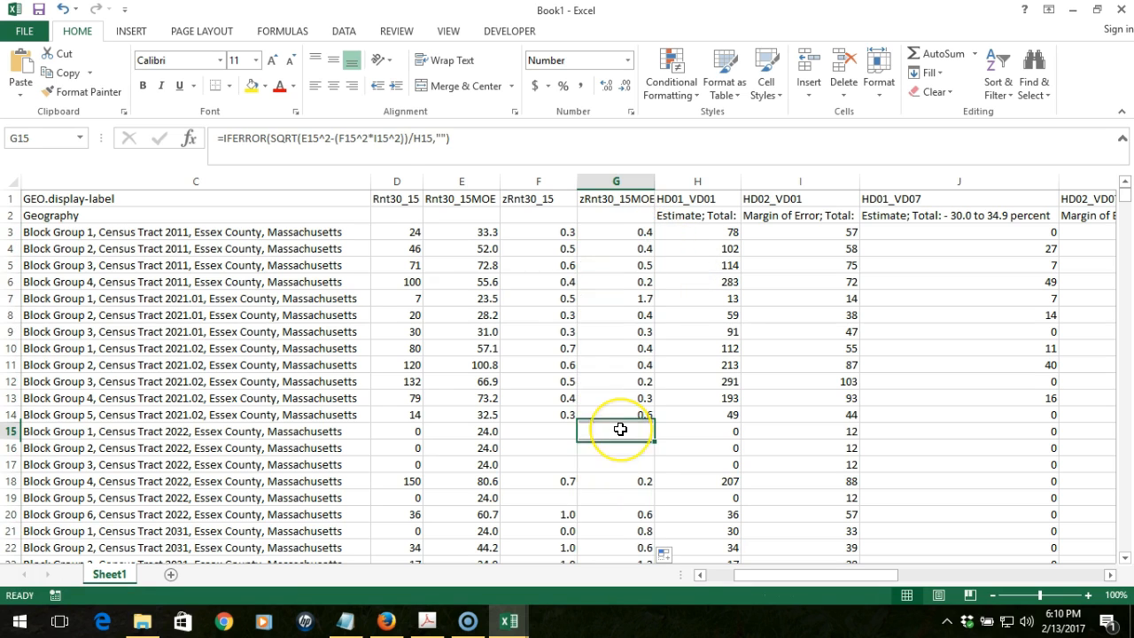